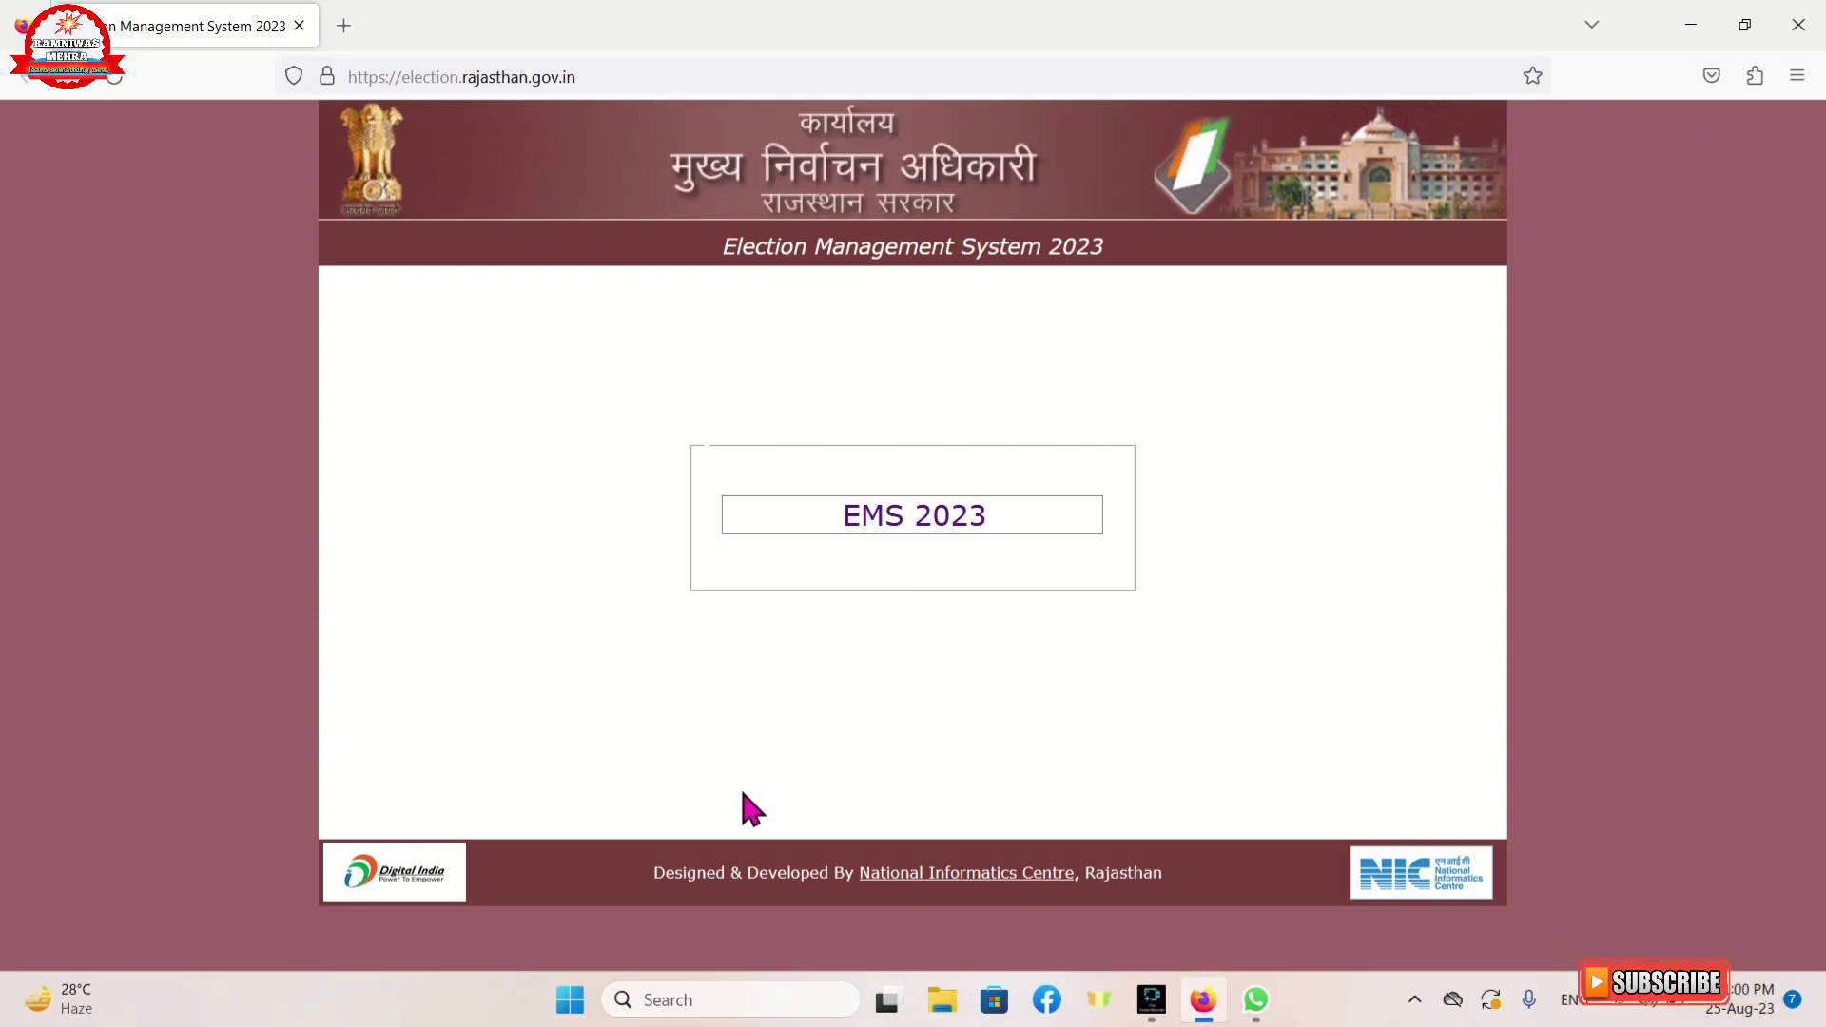
Open the EMS 2023 portal and prepare an Office login with a refreshed CAPTCHA
left_click(923, 520)
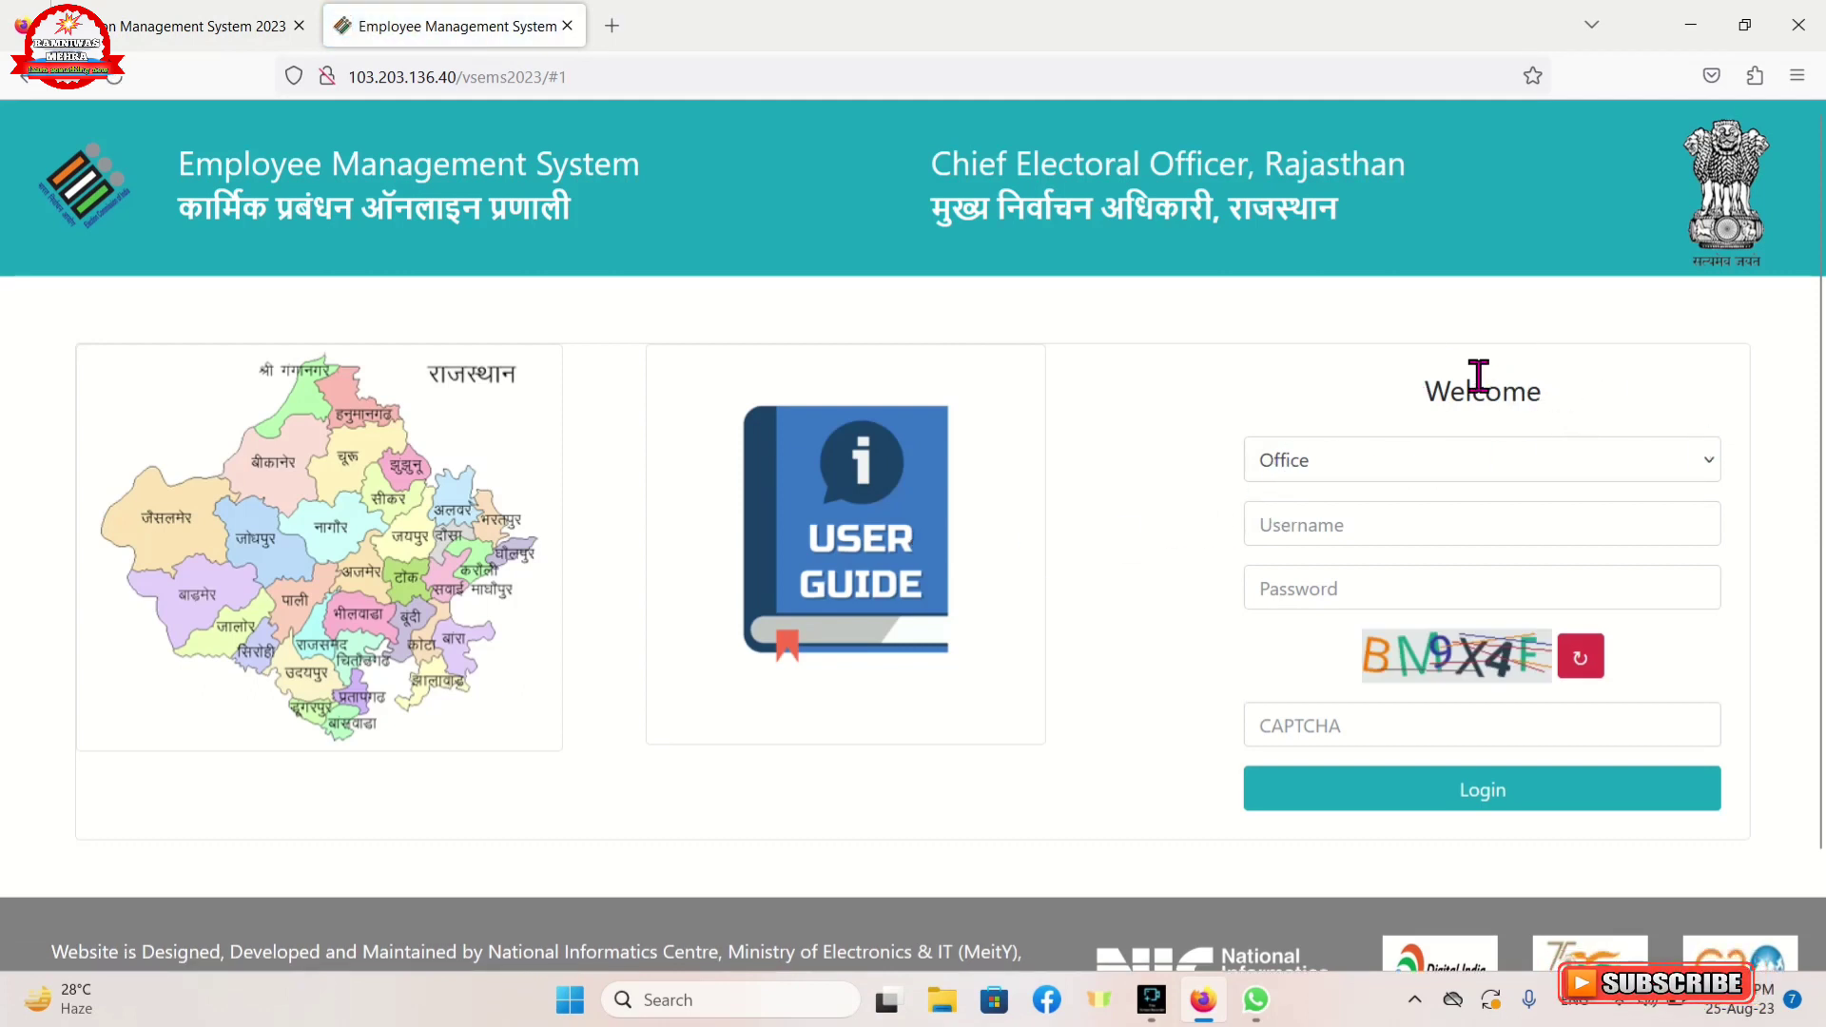
left_click(1333, 460)
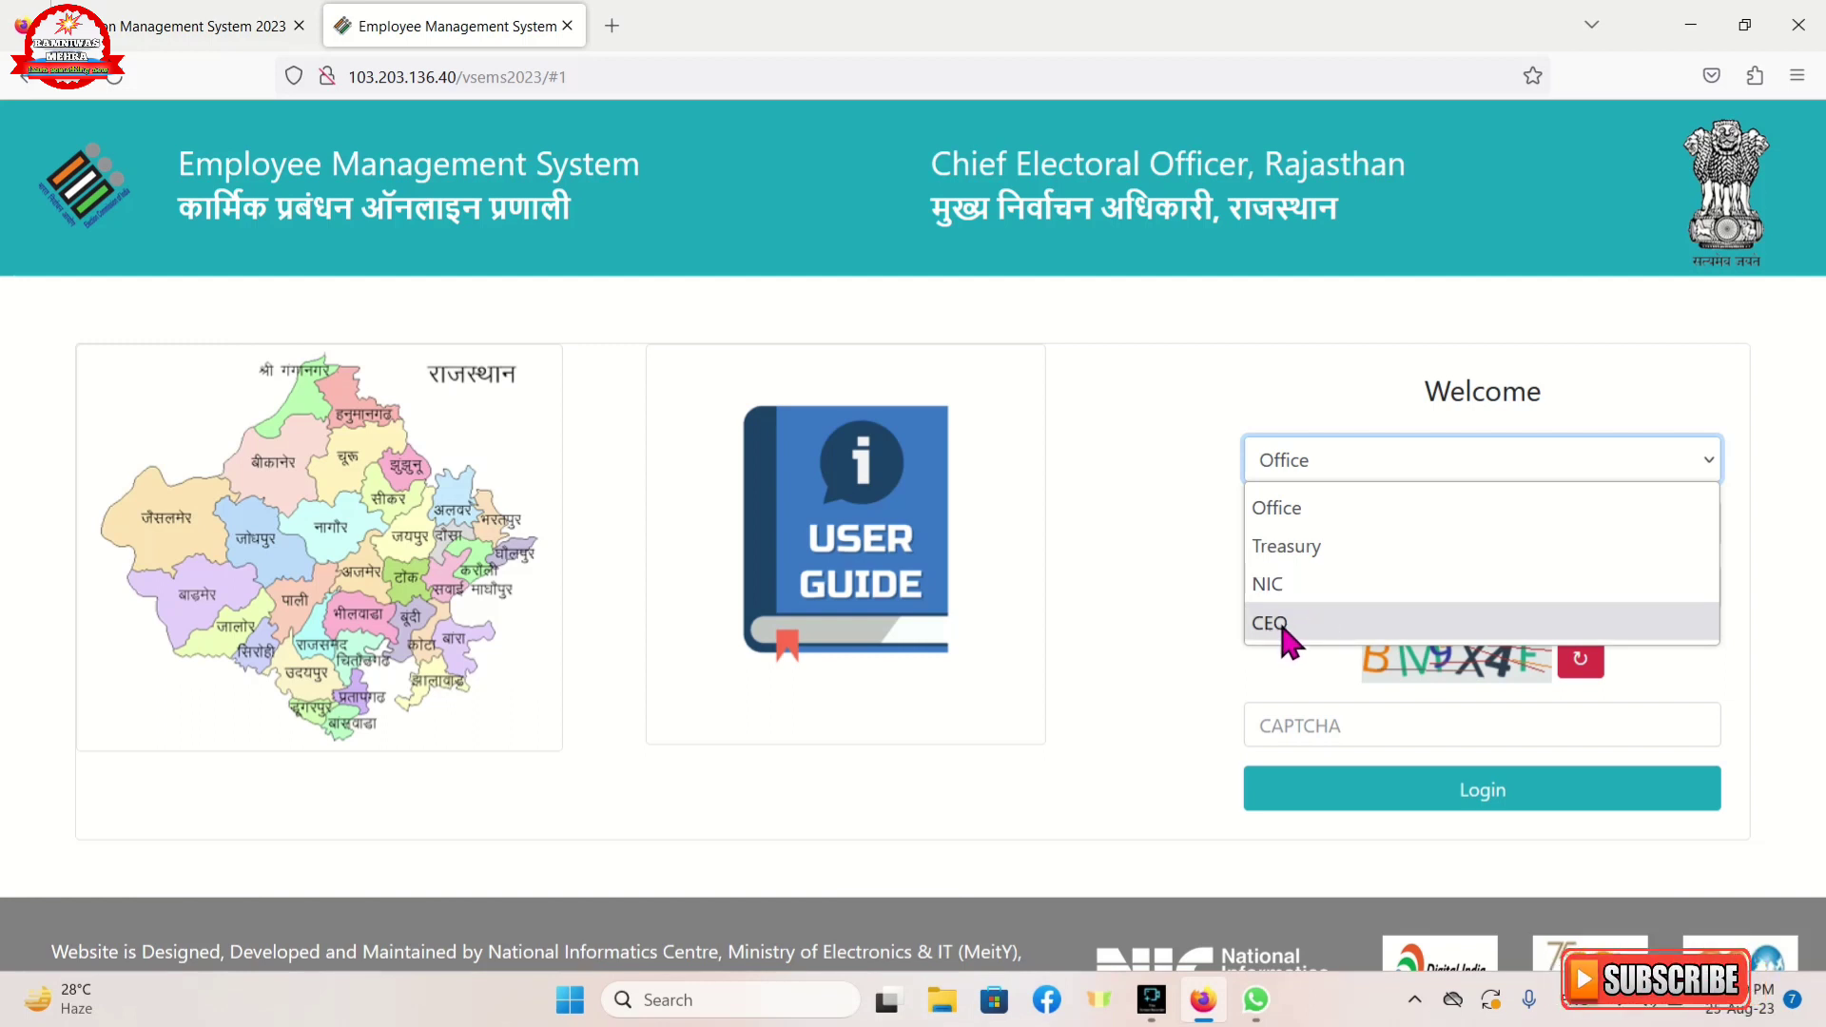
left_click(1296, 508)
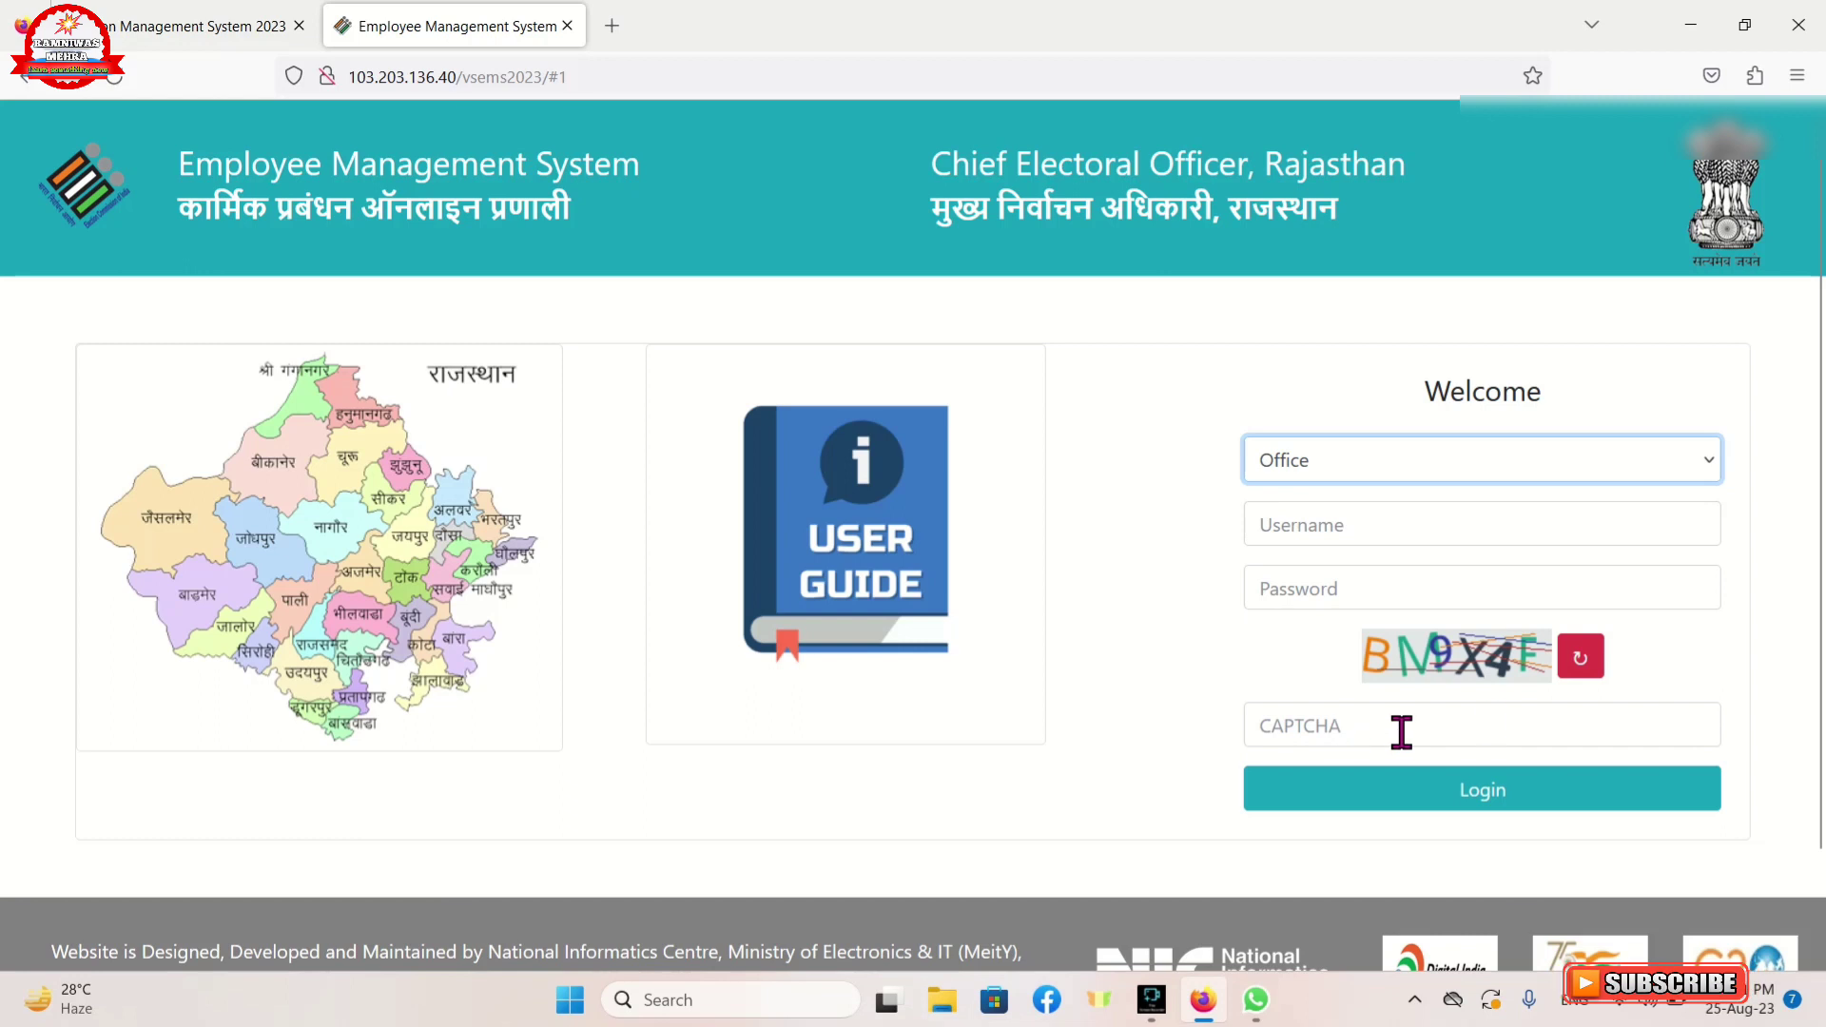
left_click(1585, 666)
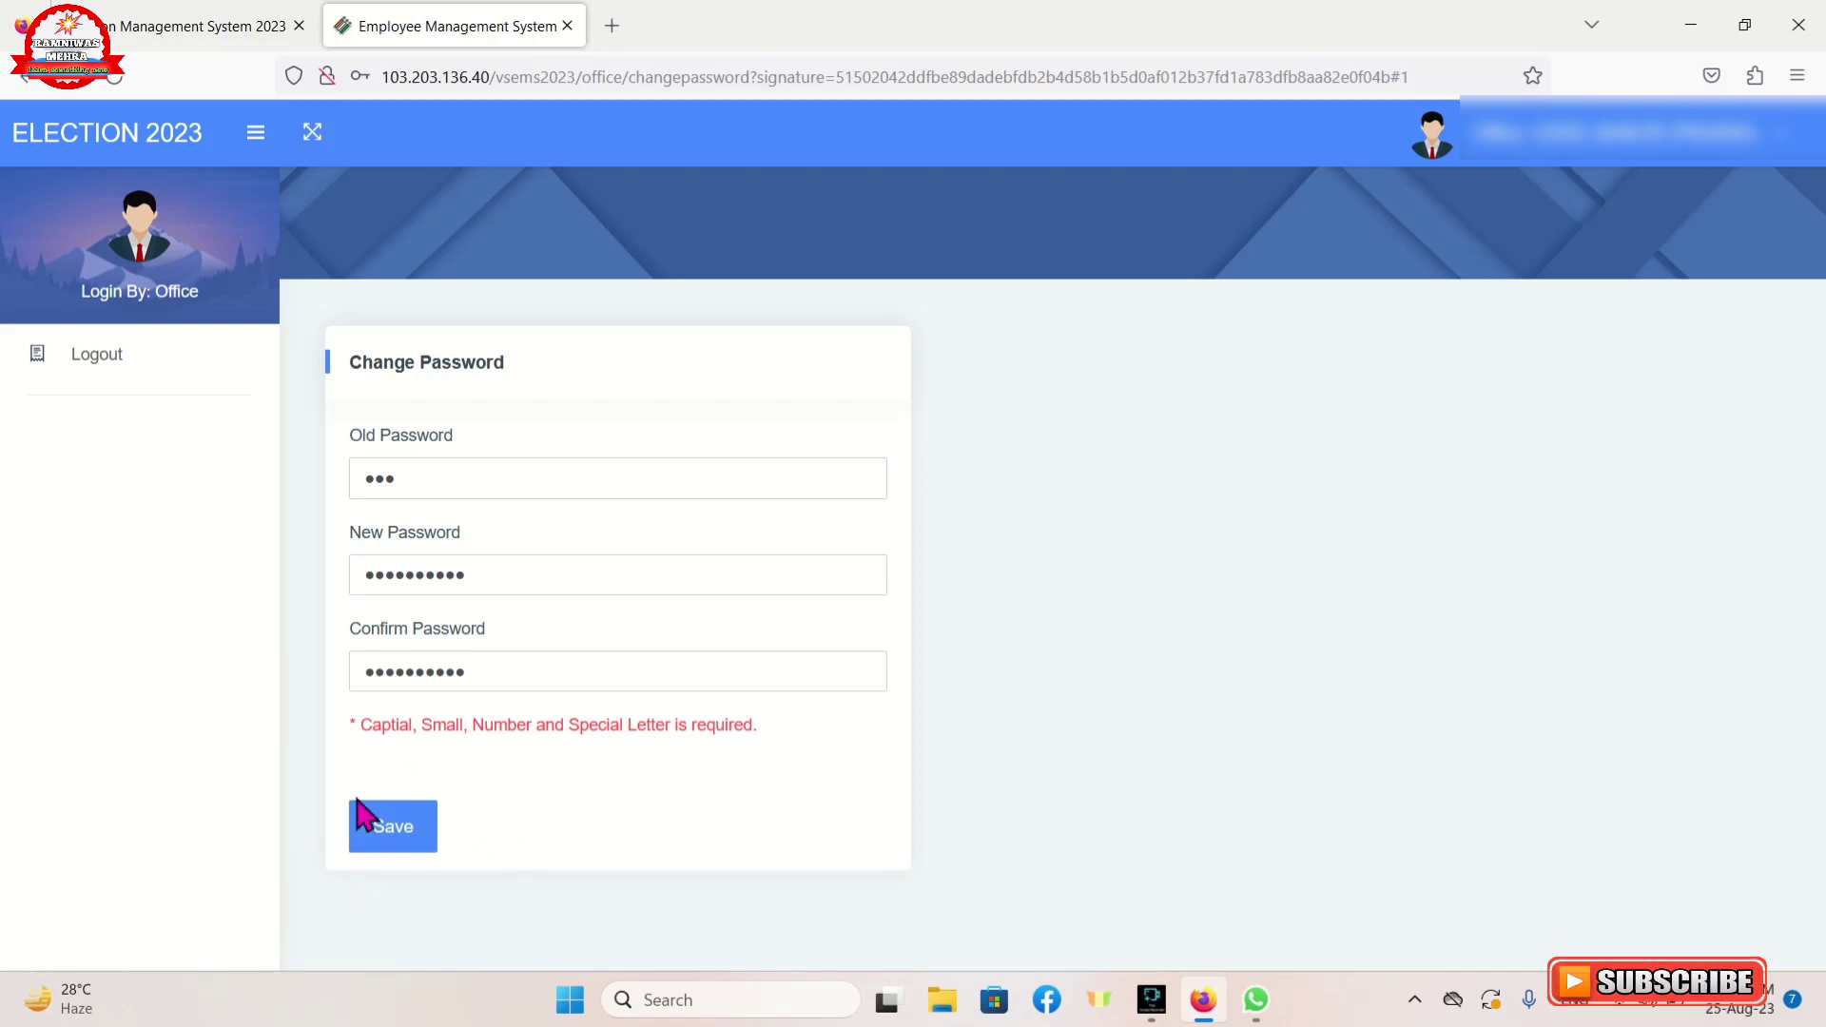
Save the new account password in the Change Password form
left_click(397, 843)
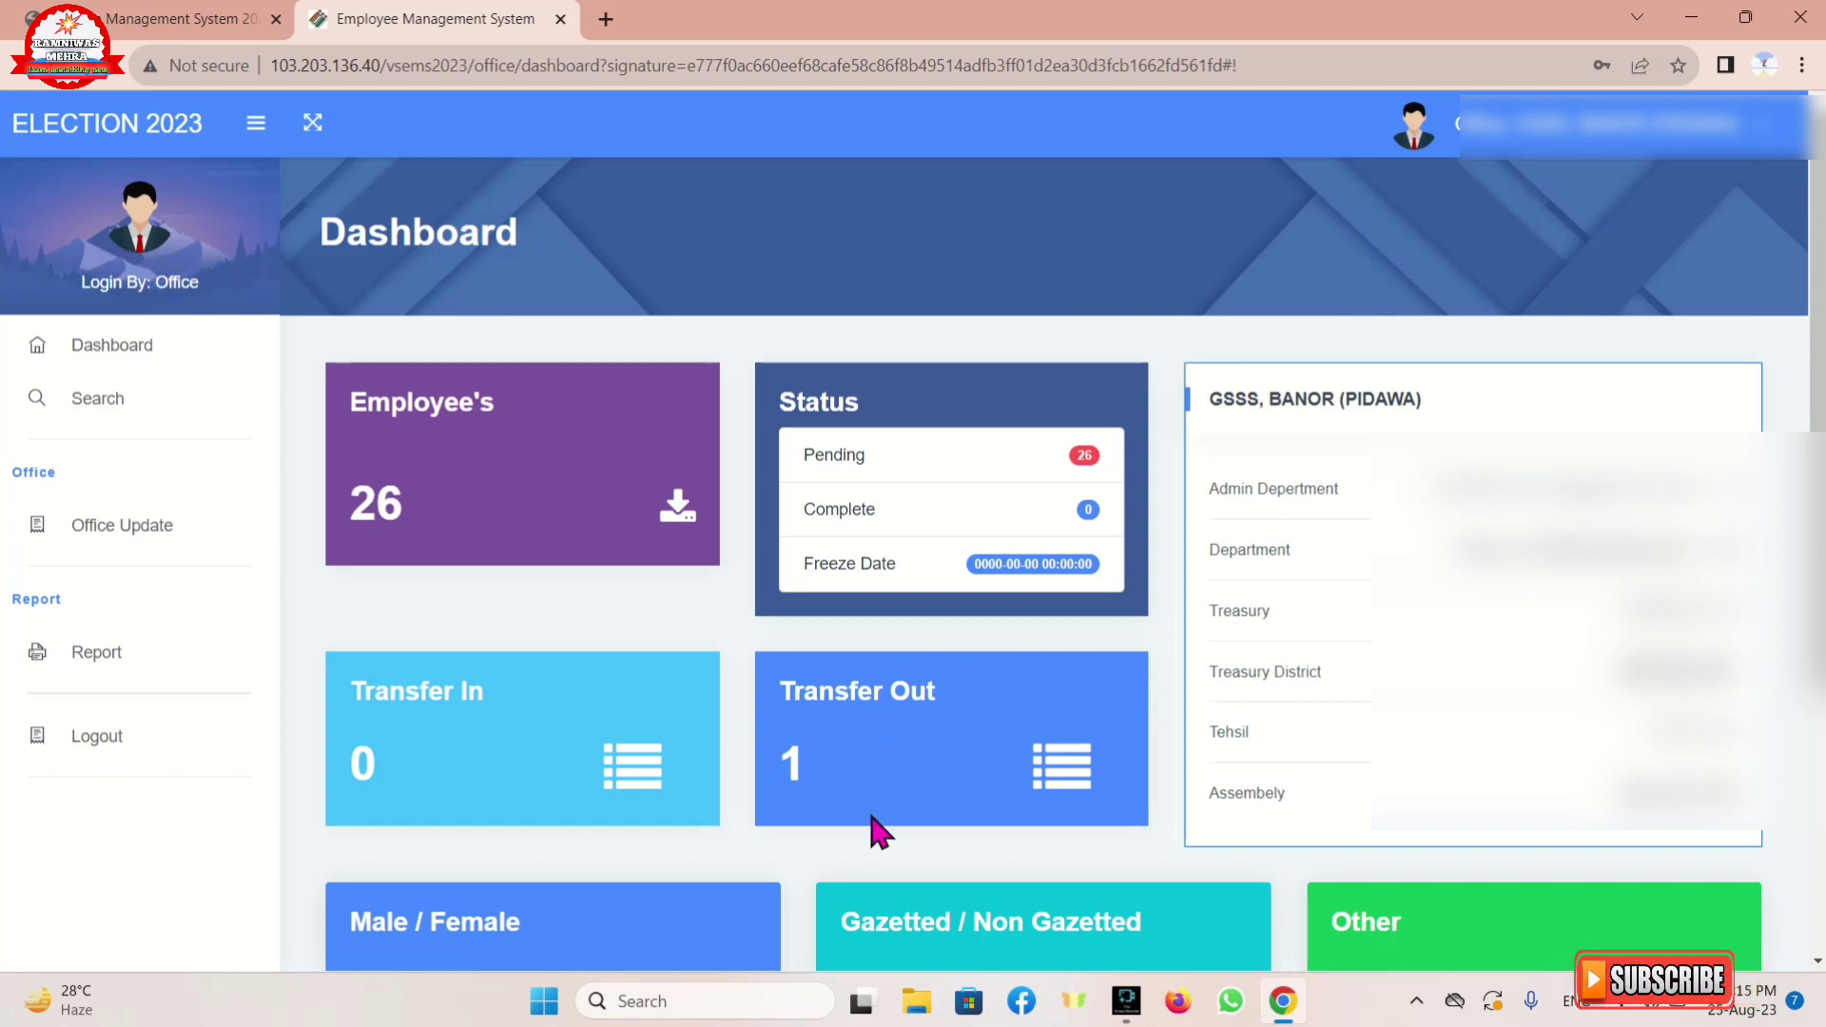
Open the Office Update form, review the office information and submit the office update
scroll(624, 603, "down", 4)
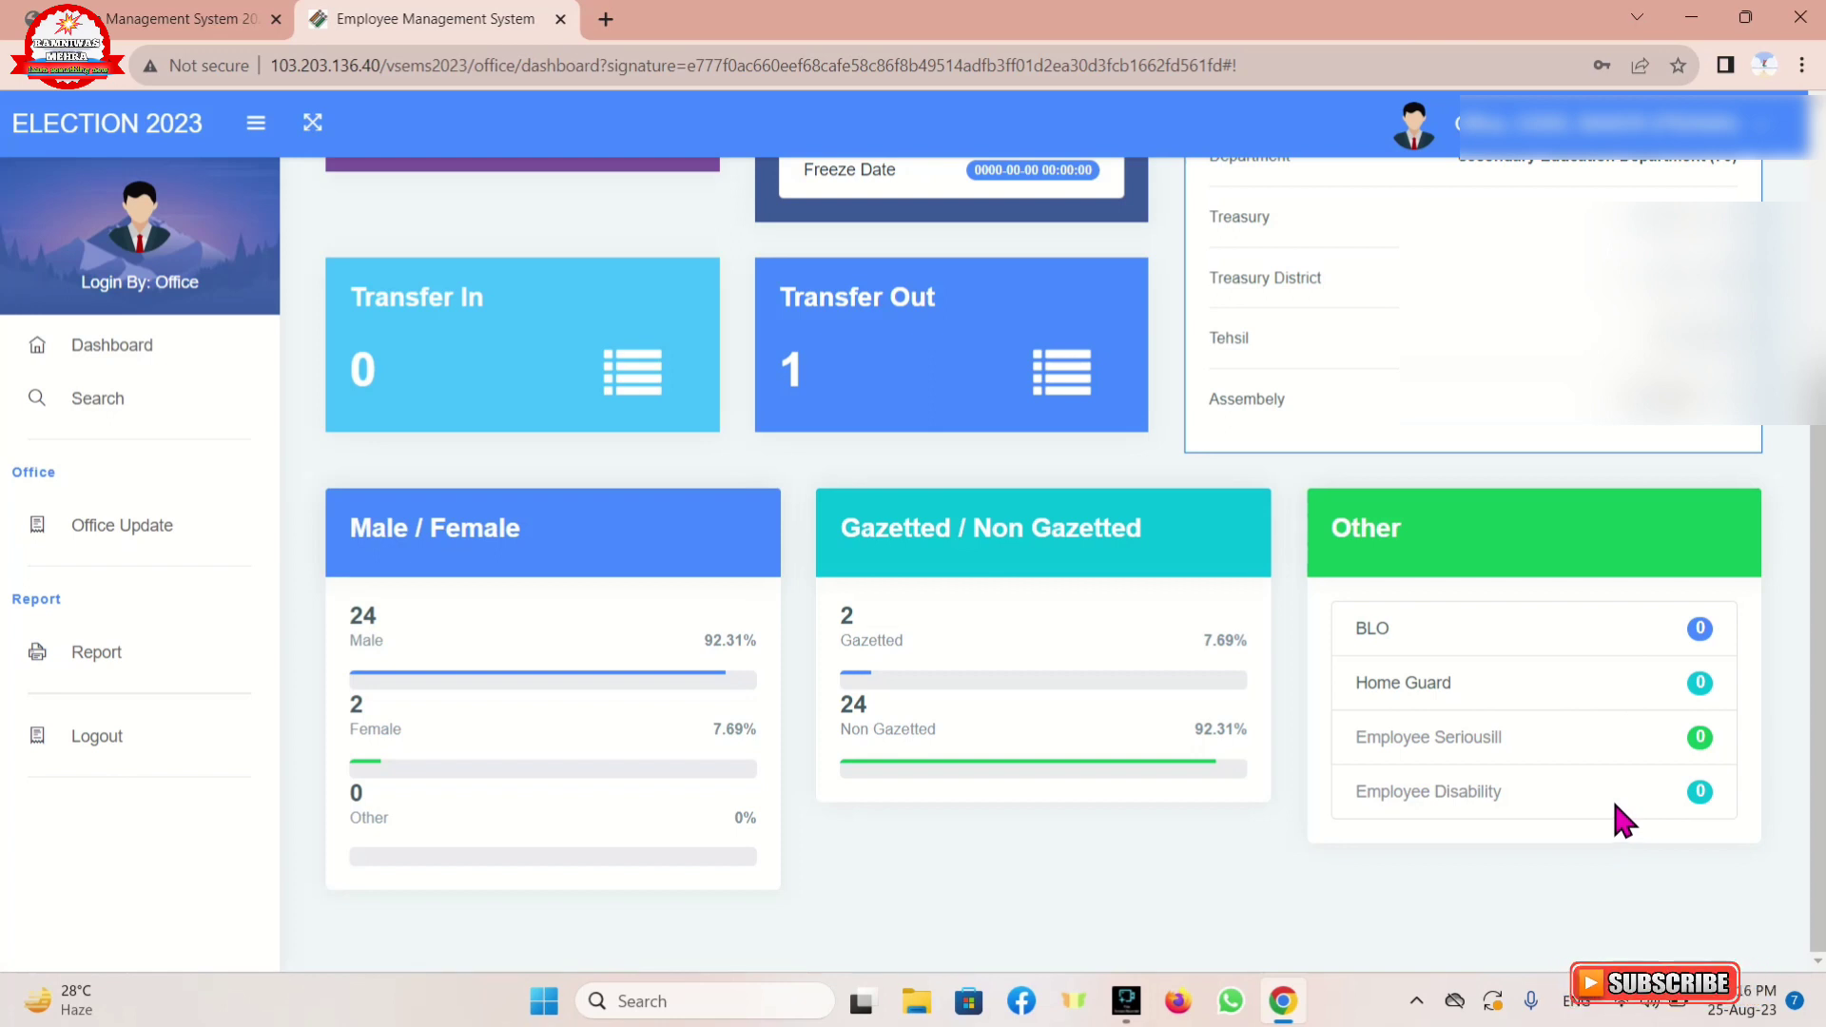
left_click(149, 535)
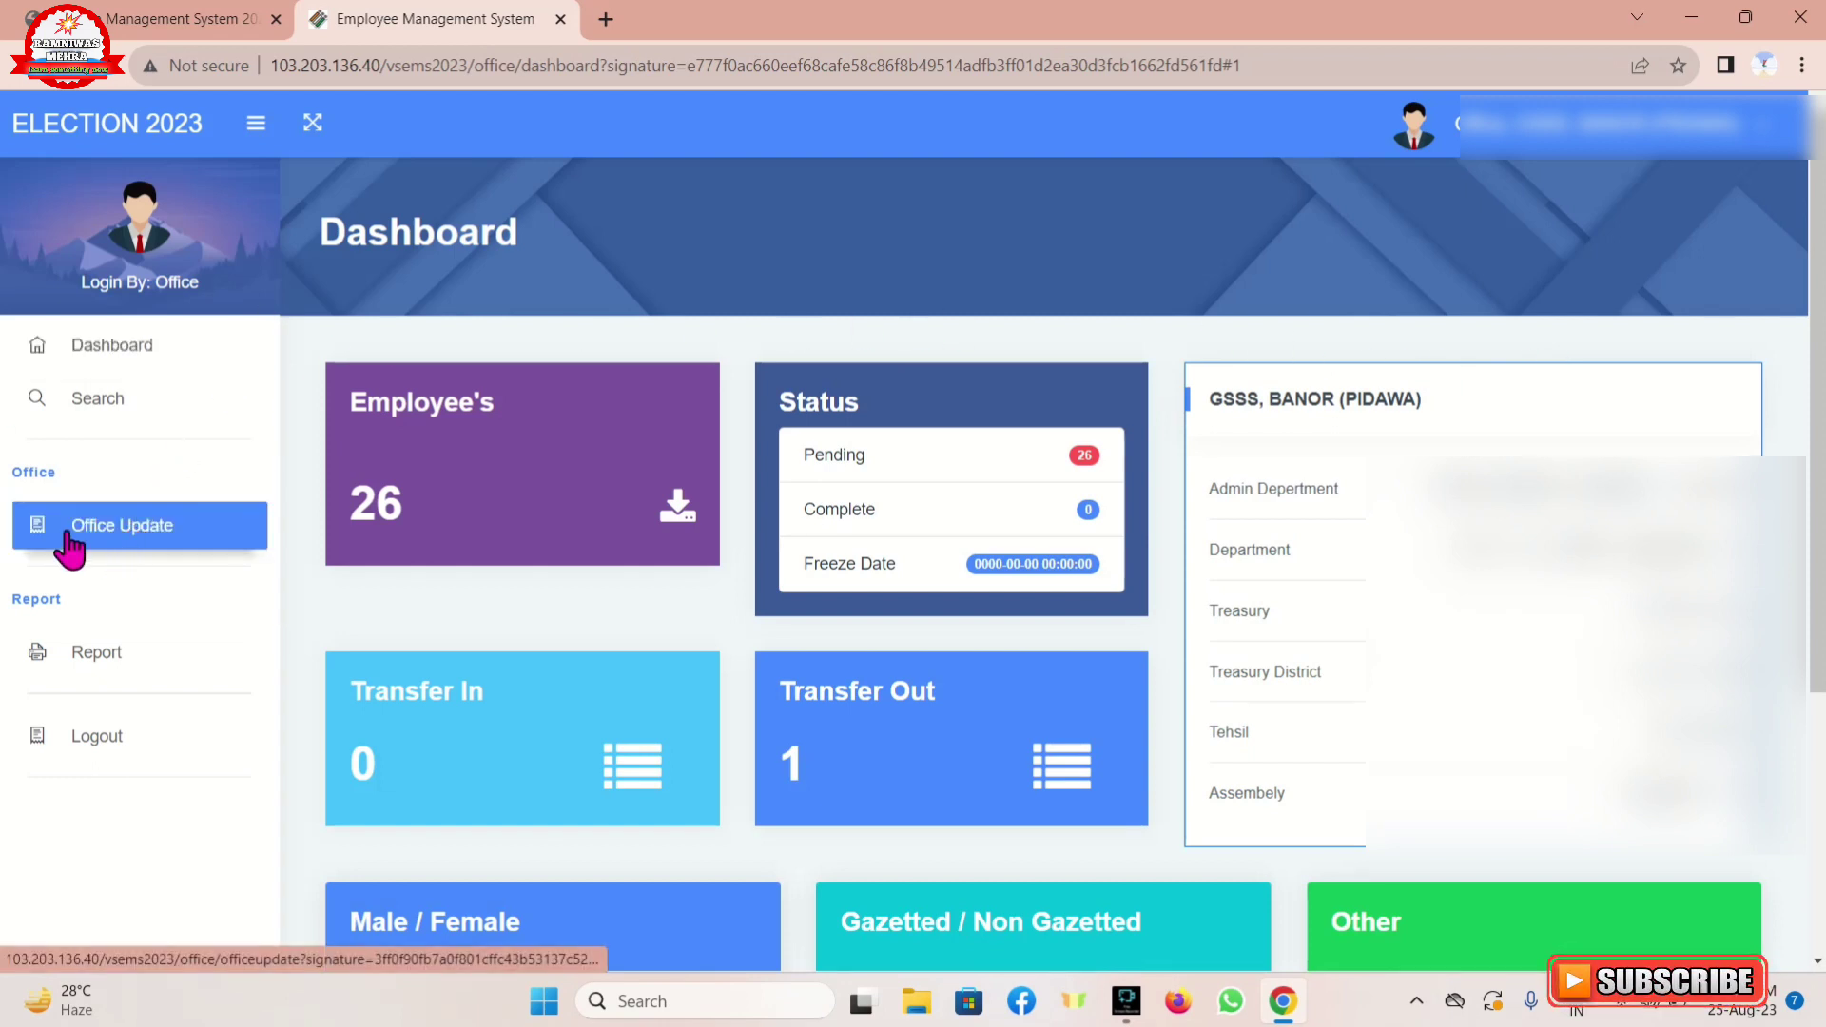
left_click(148, 537)
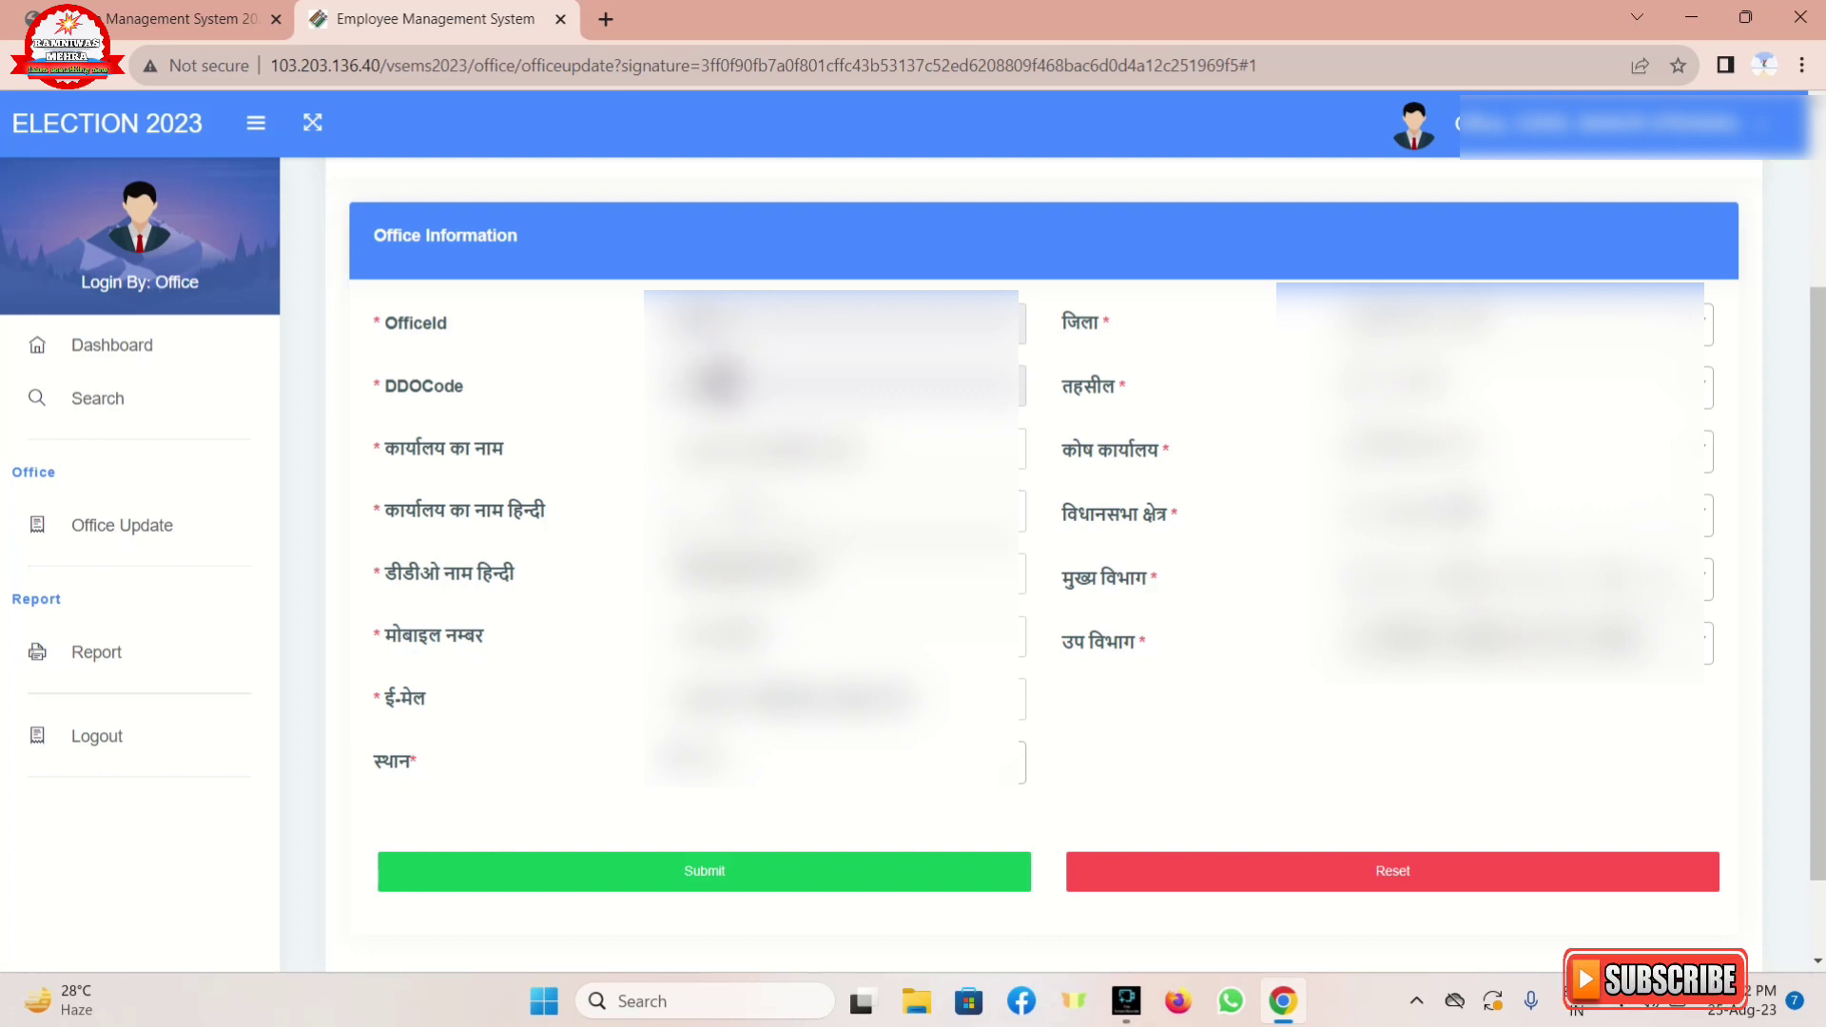
left_click(734, 385)
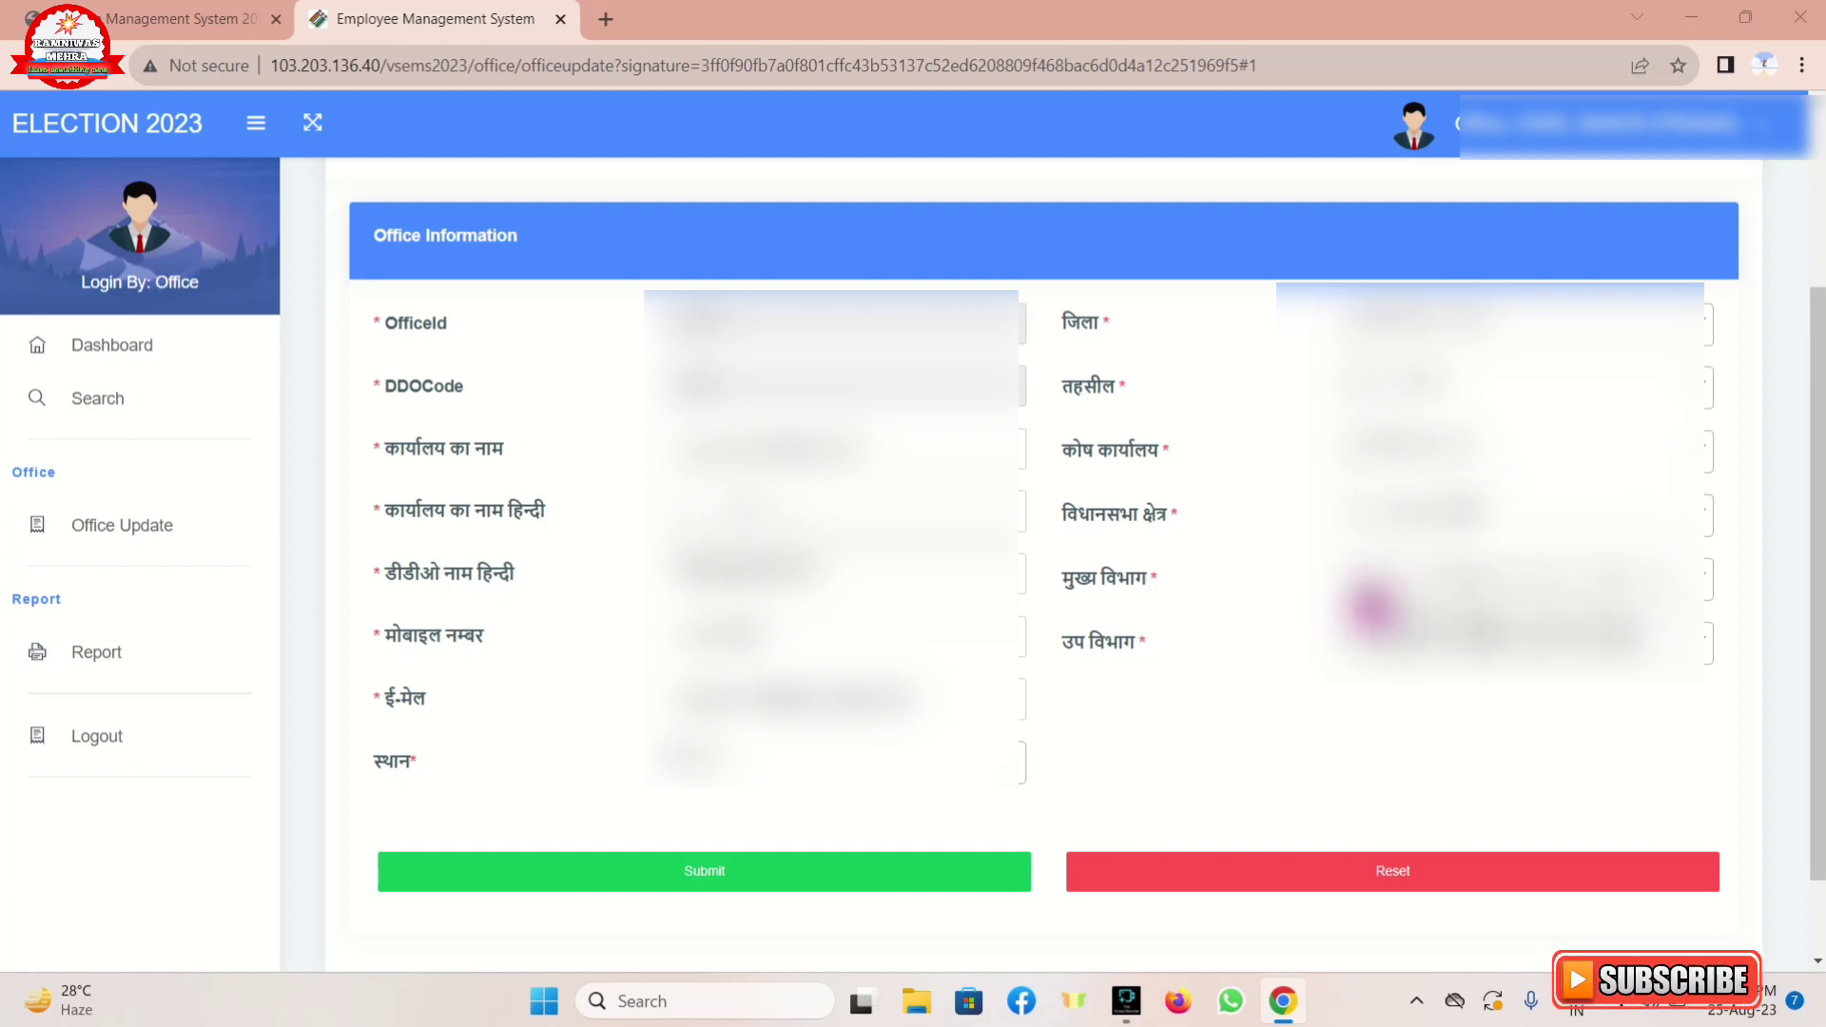
left_click(1426, 647)
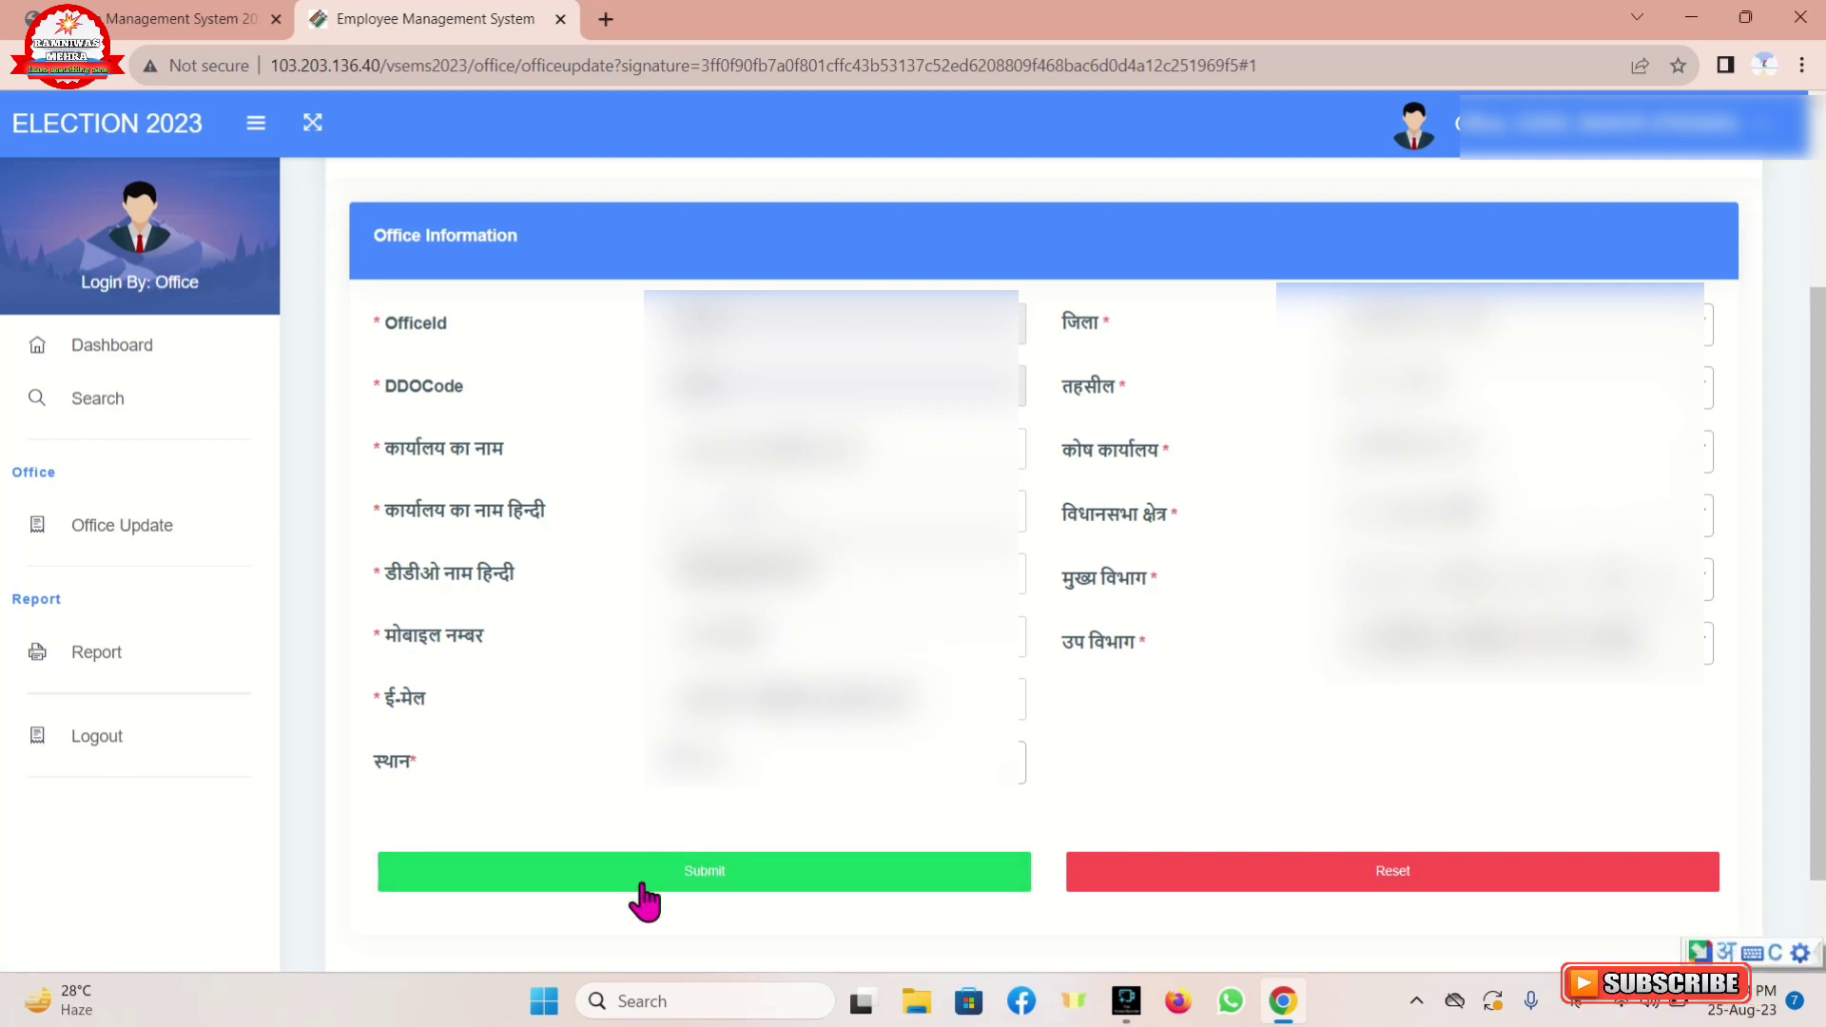
left_click(709, 884)
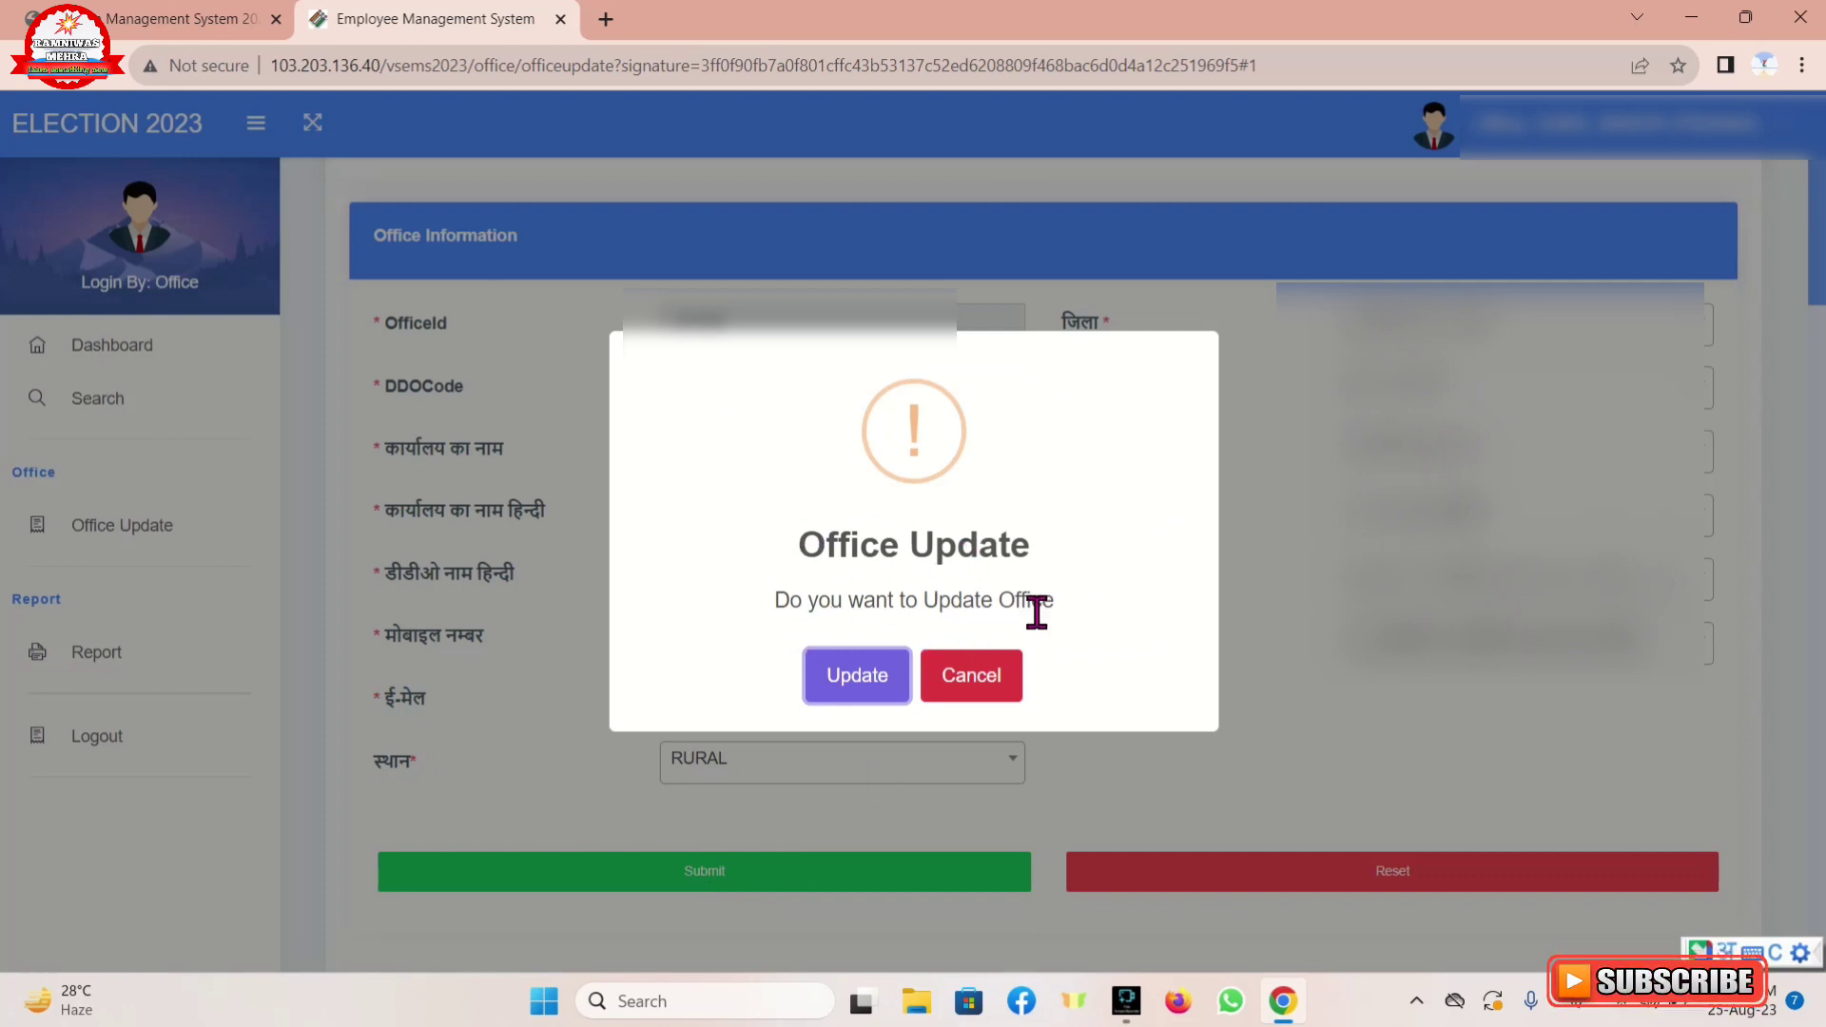
left_click(843, 692)
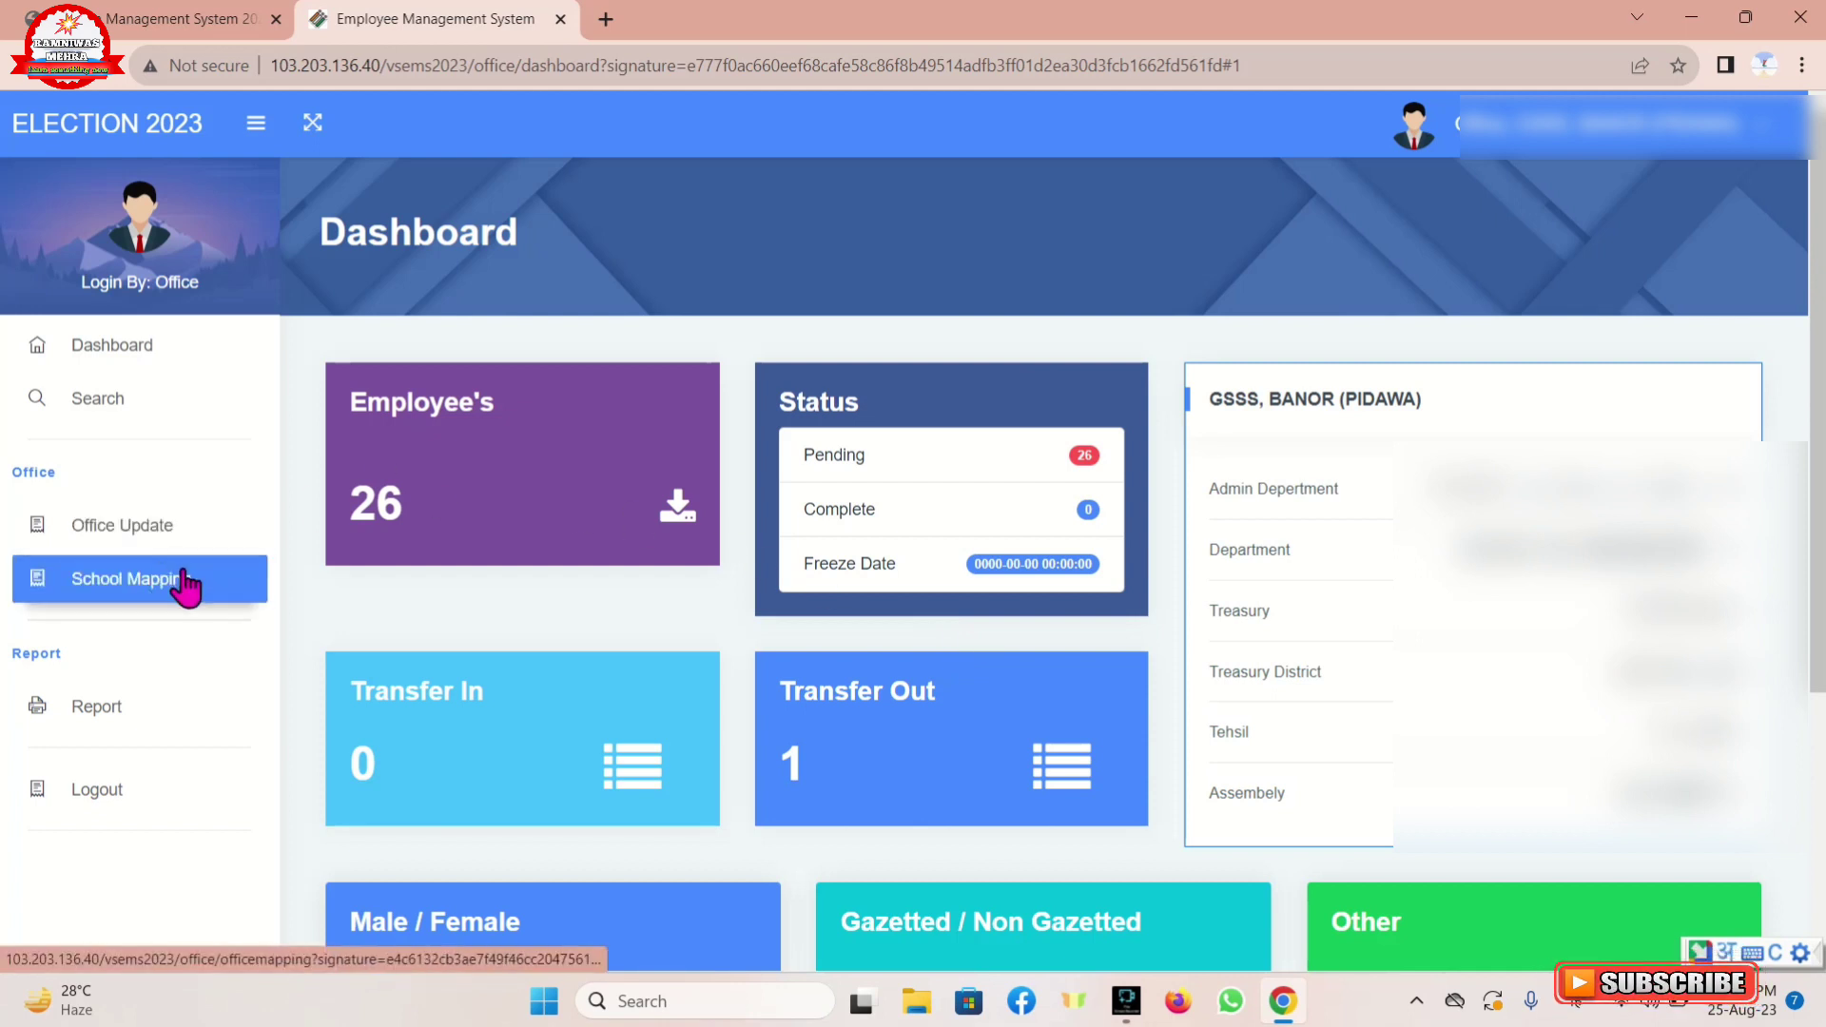
List the offices mapped to our DDO in School Mapping and lock the mapping
left_click(102, 572)
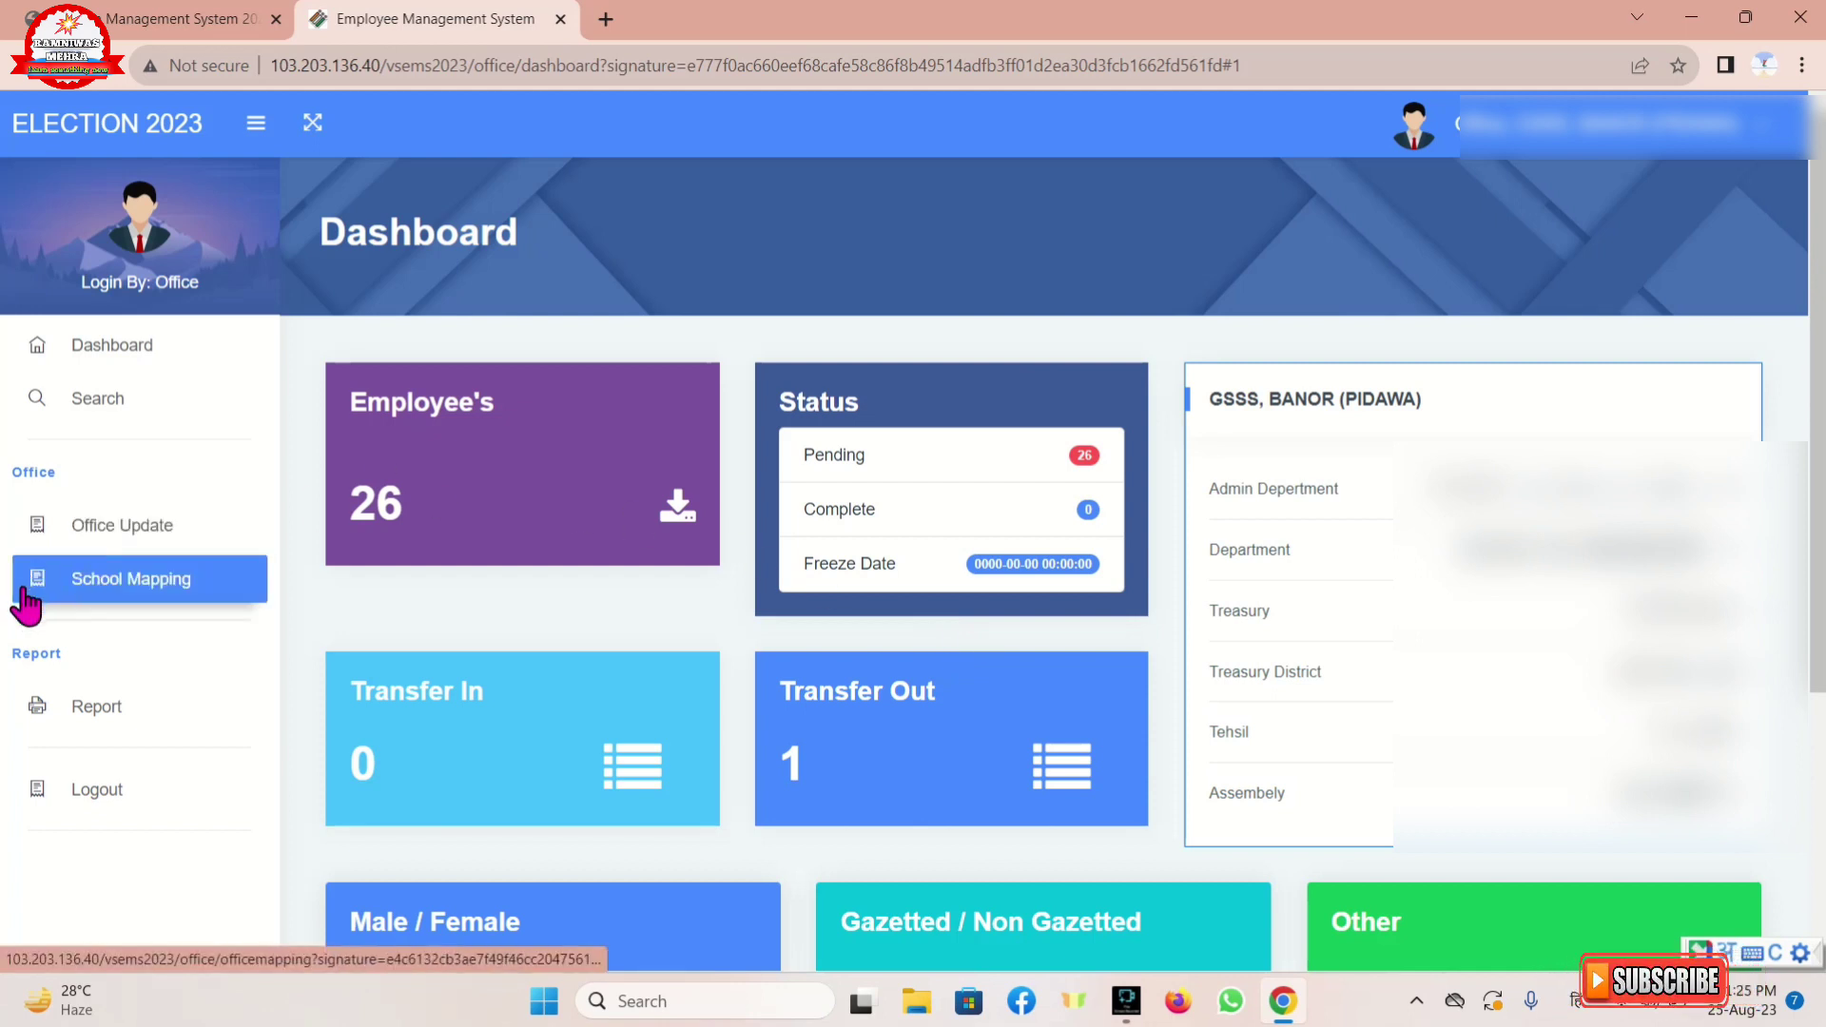
left_click(167, 594)
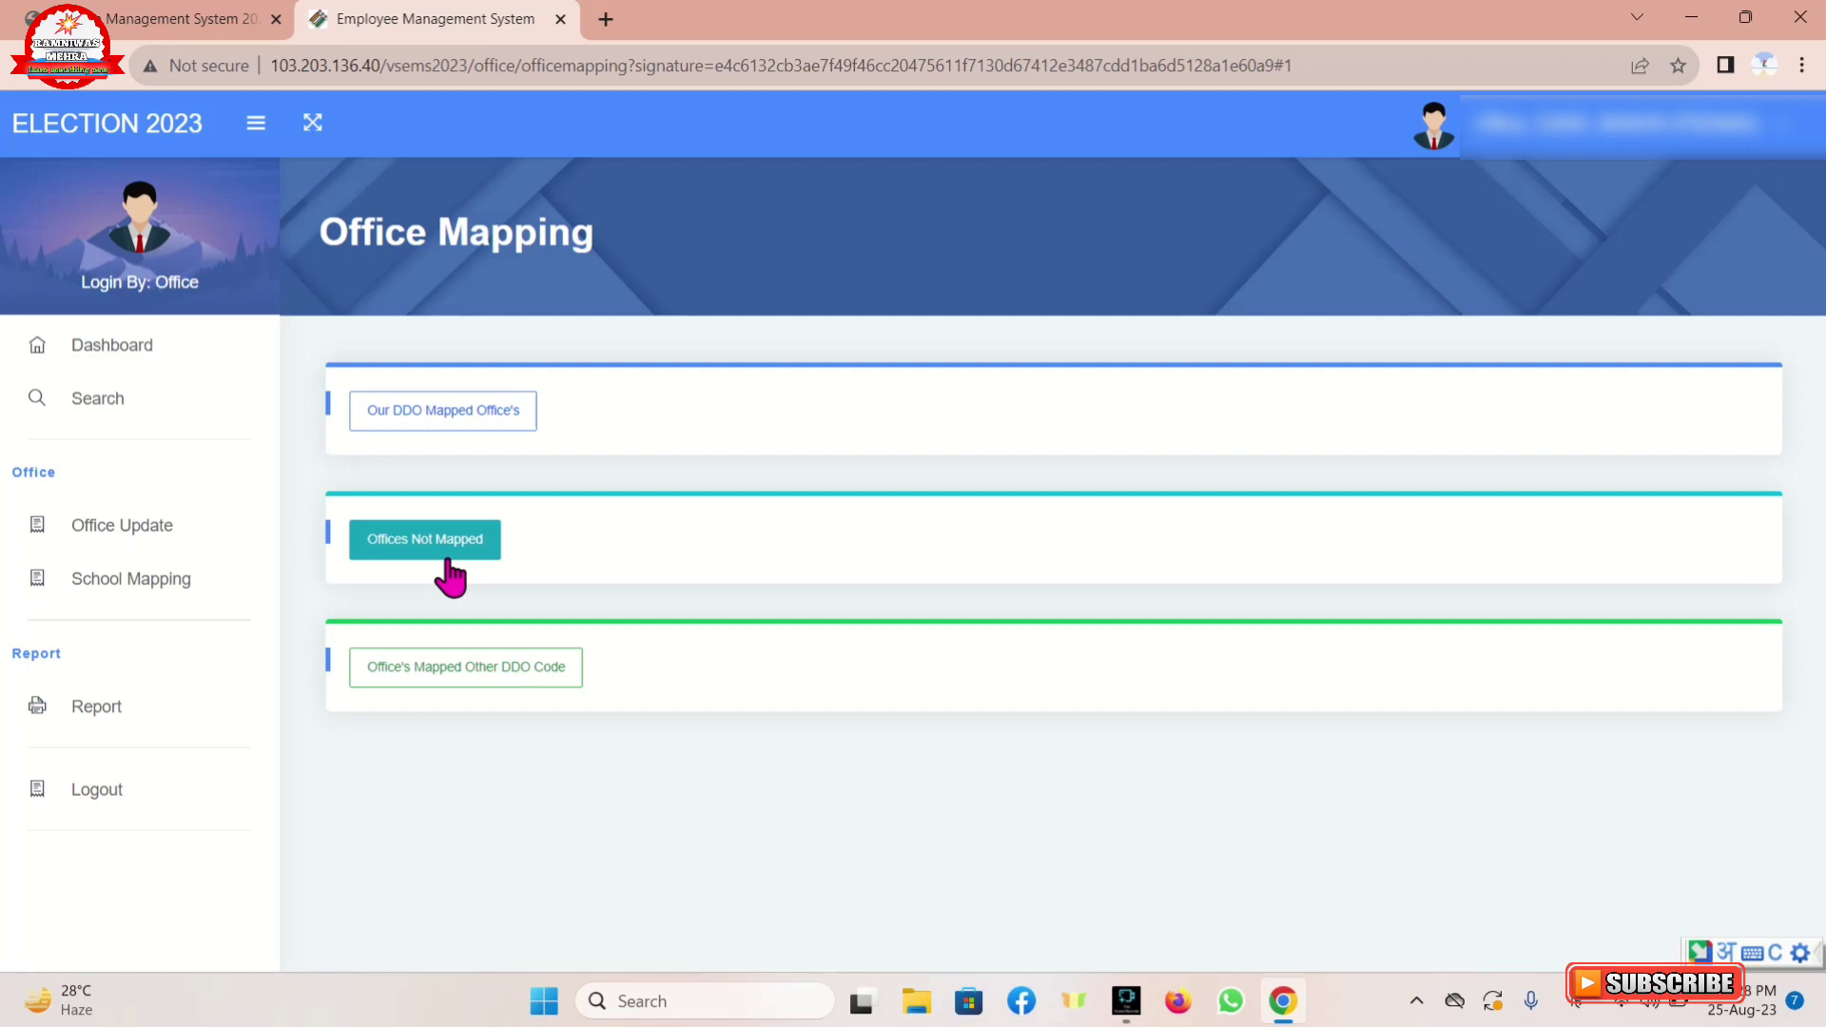
left_click(395, 423)
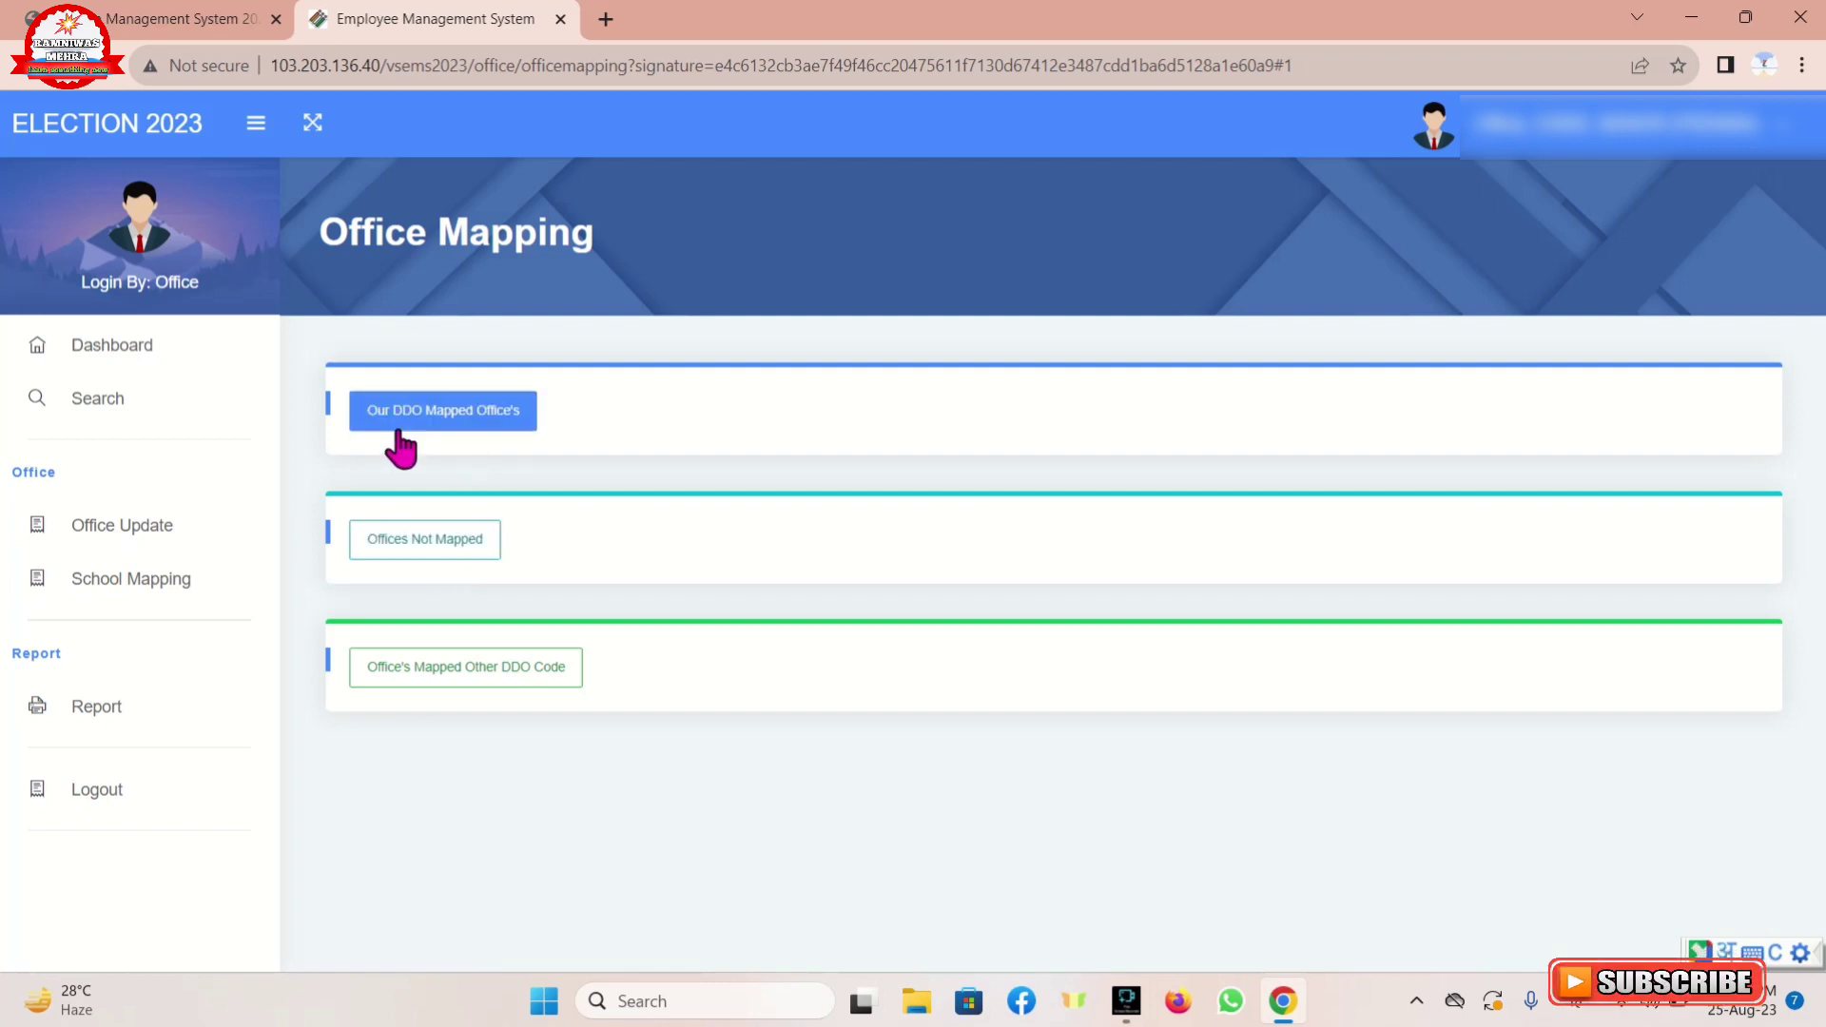
left_click(469, 428)
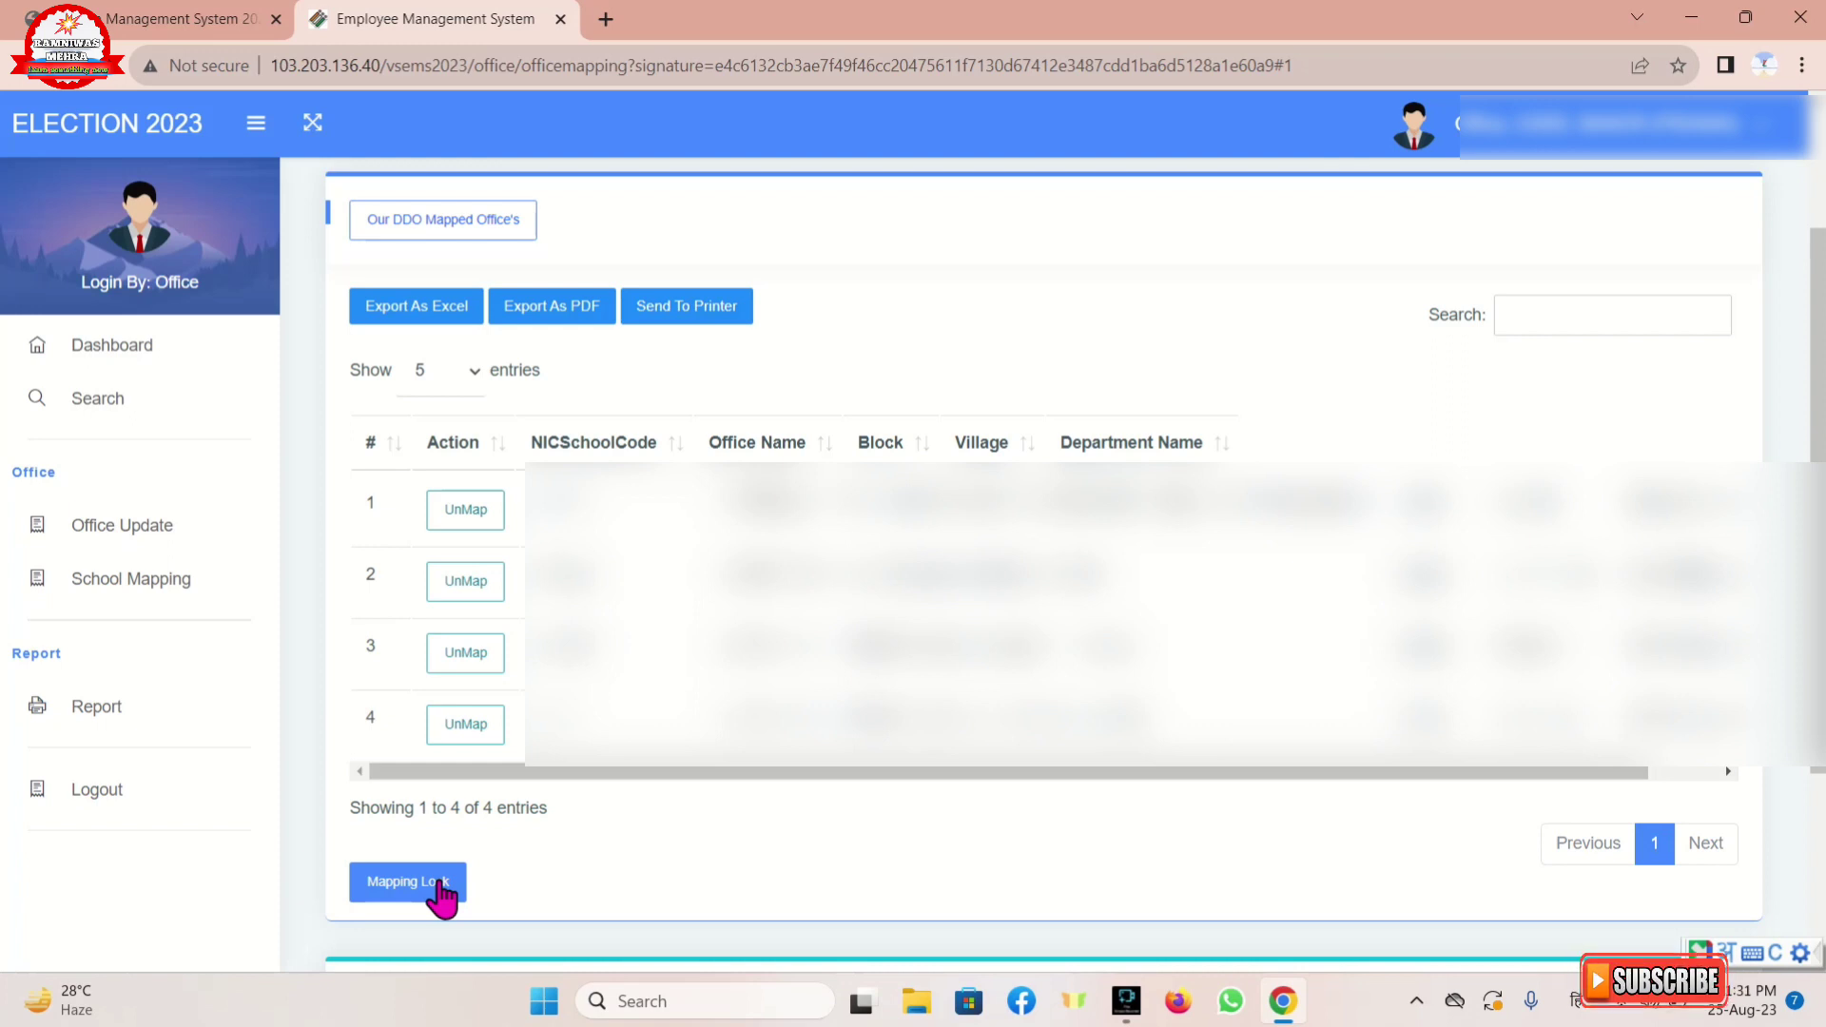
left_click(441, 895)
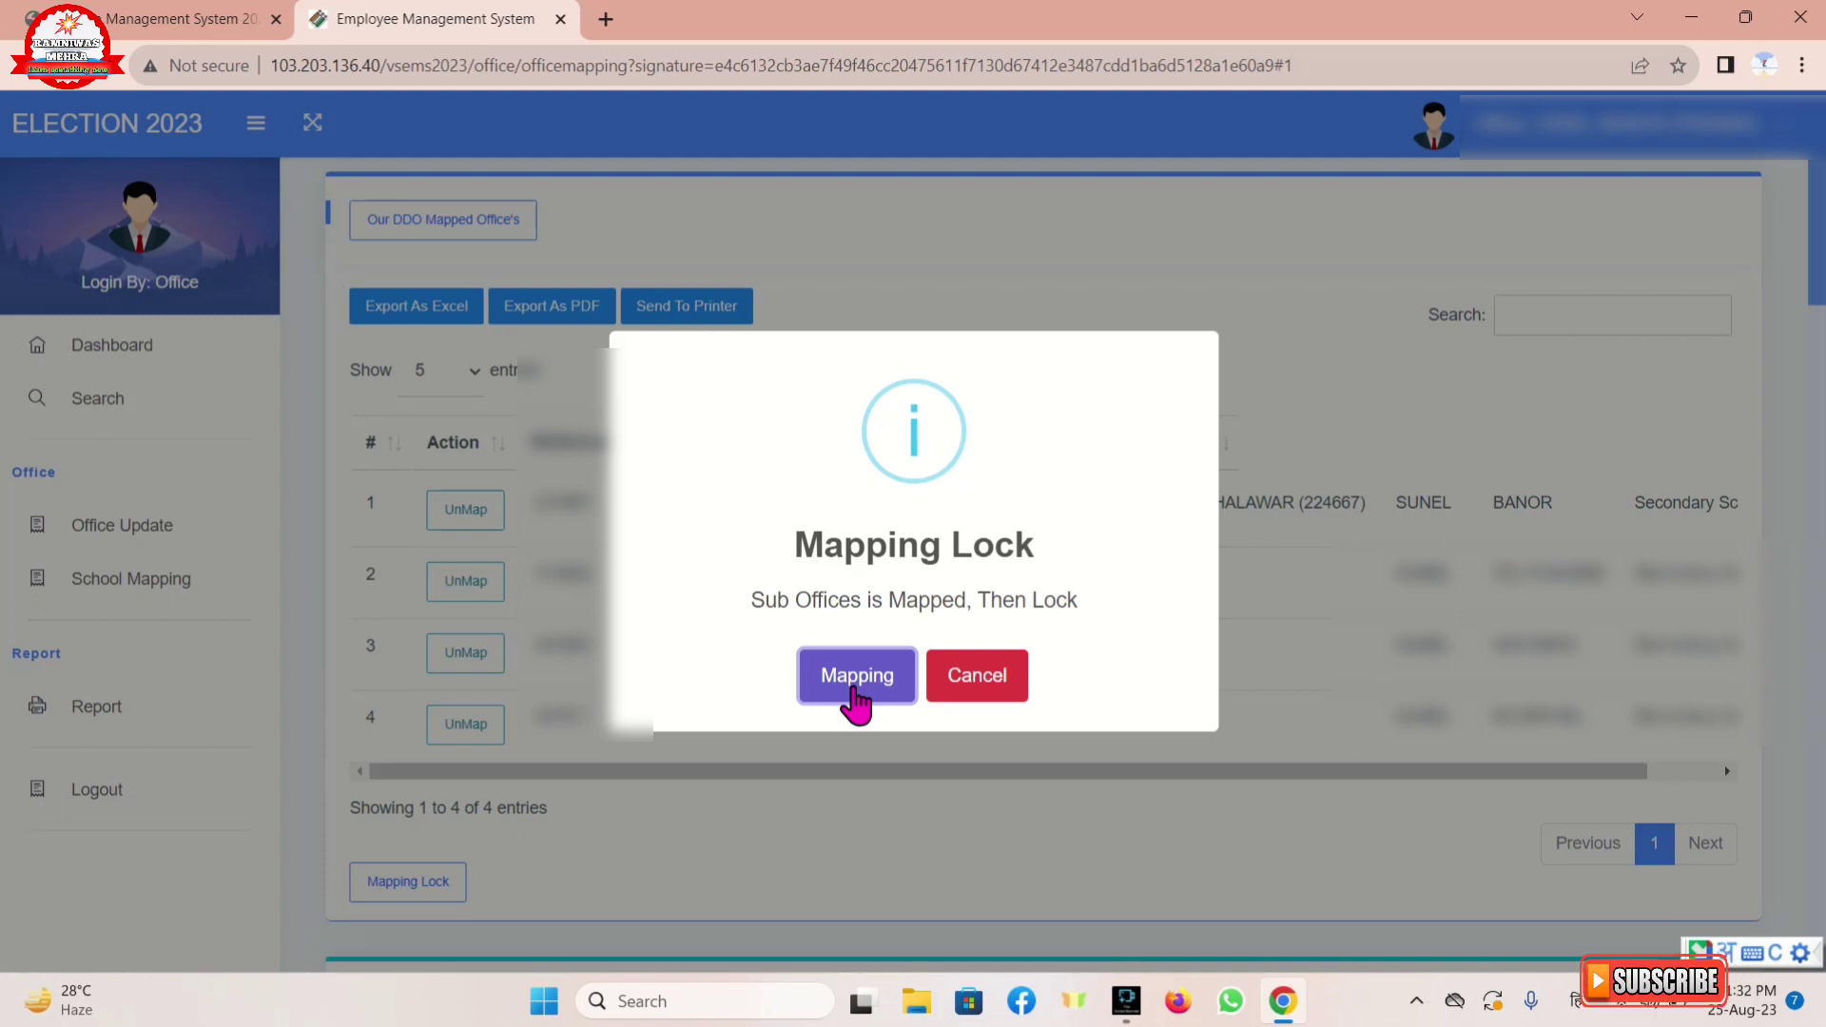
left_click(856, 697)
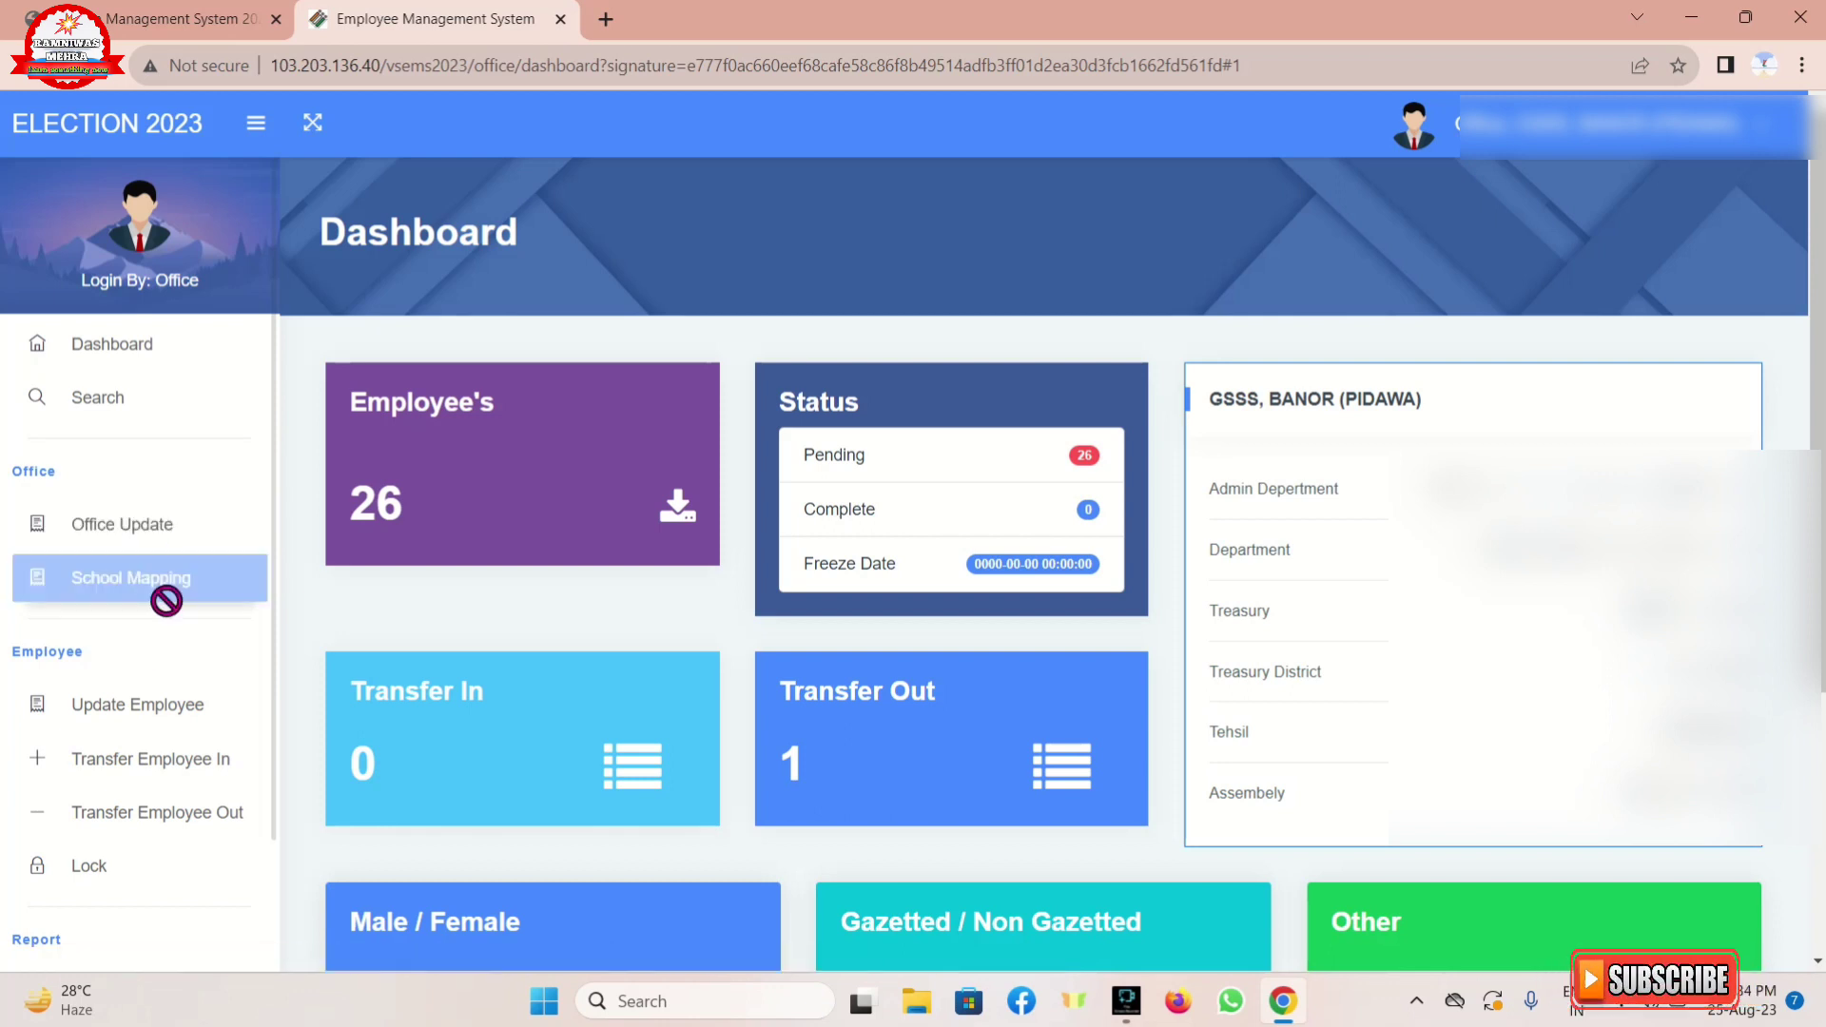
Open the Update Employee list to pick an employee record for editing
left_click(148, 705)
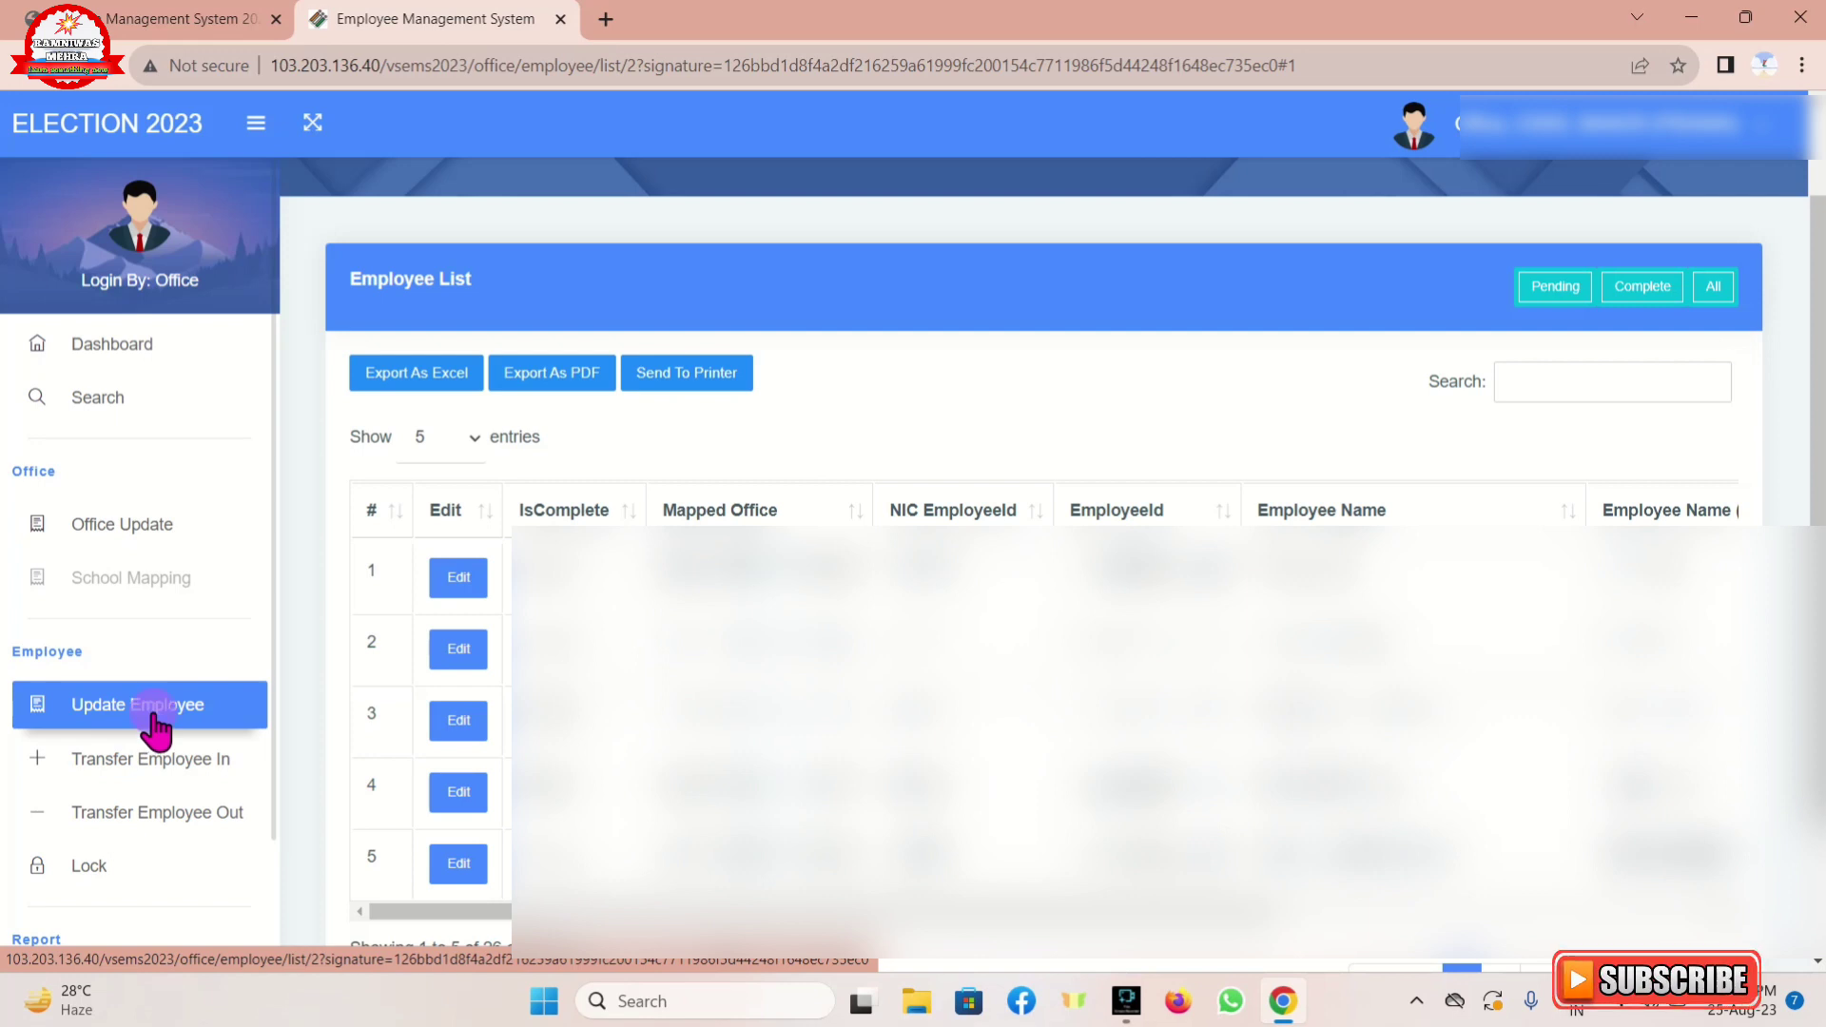
left_click(154, 721)
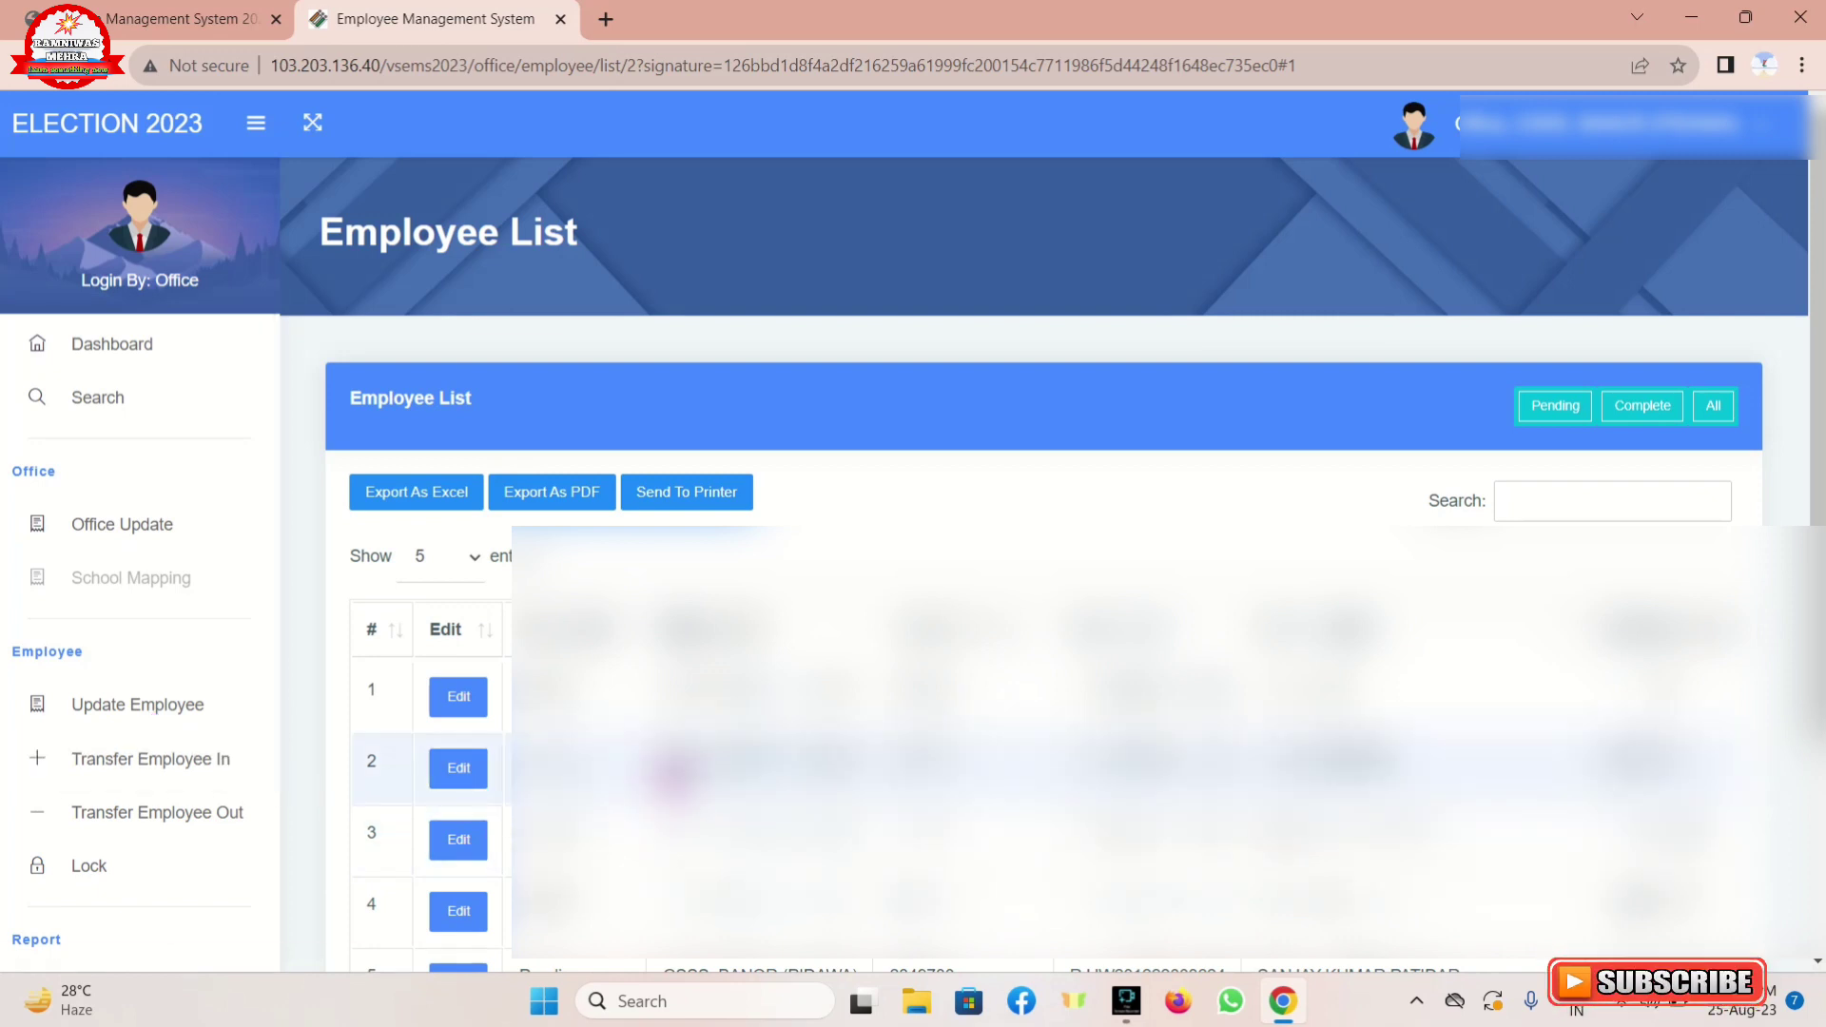
scroll(651, 700, "down", 3)
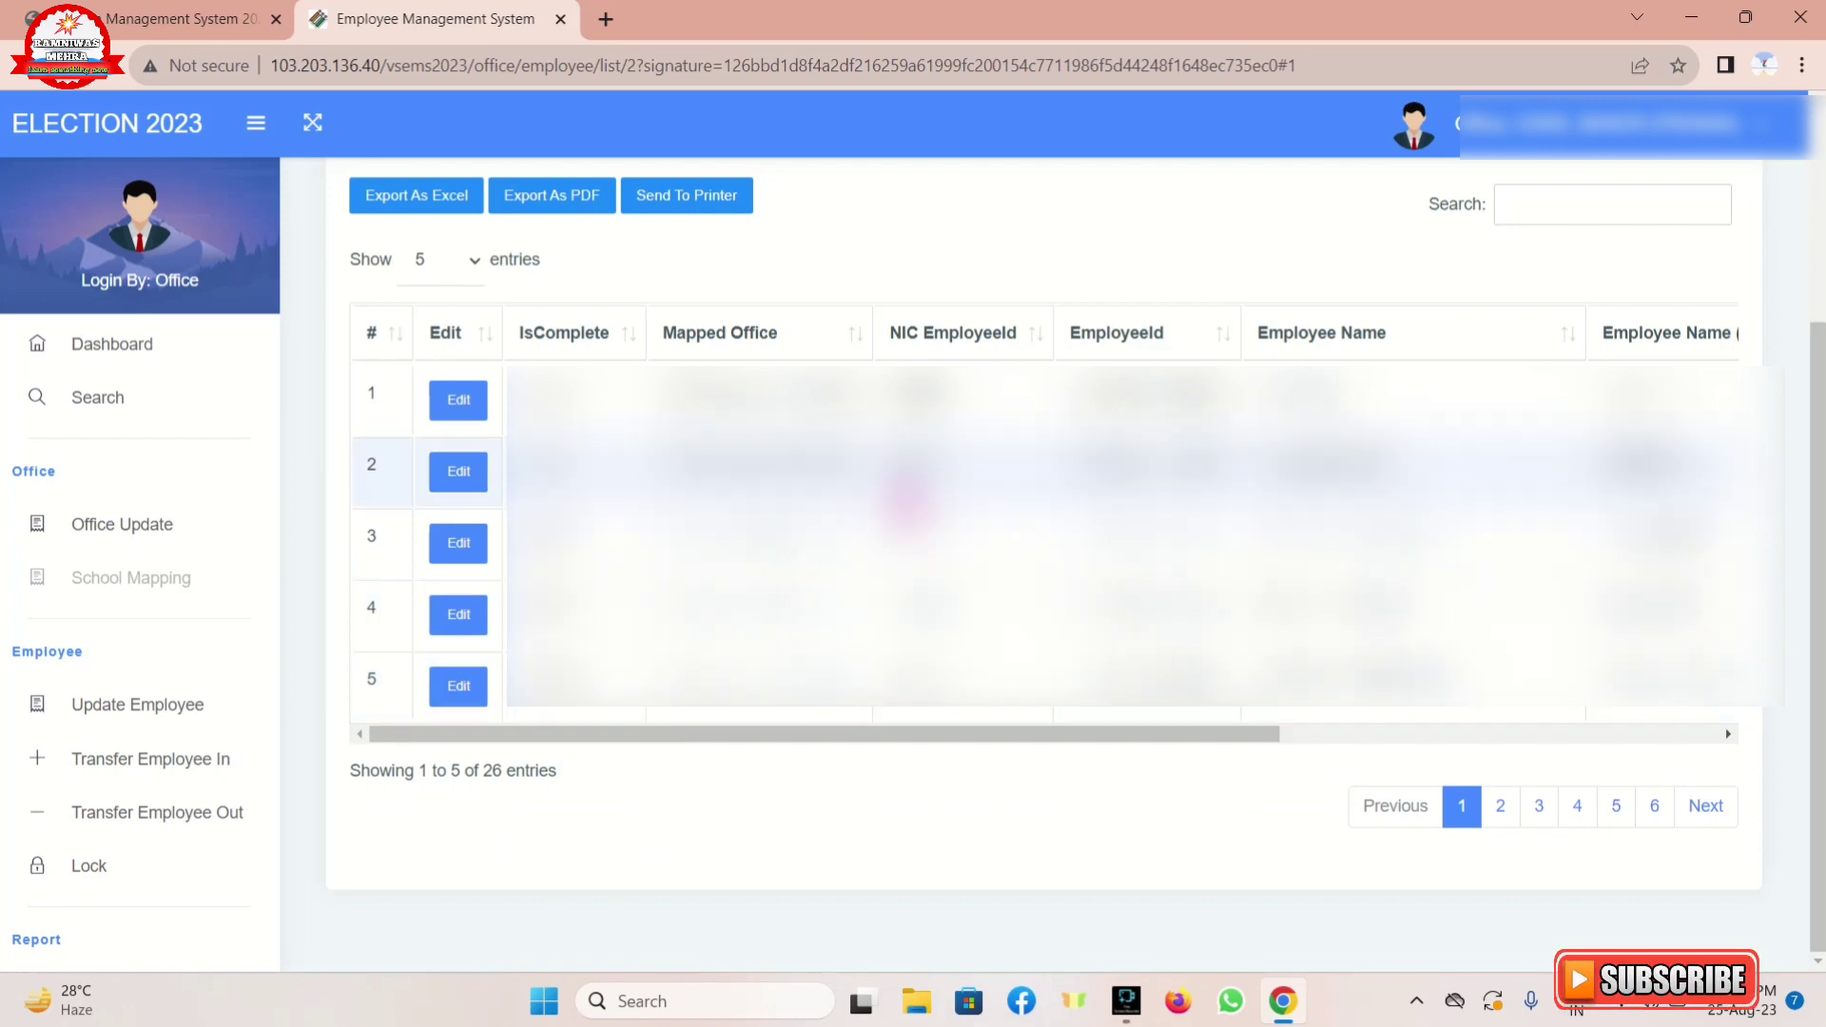
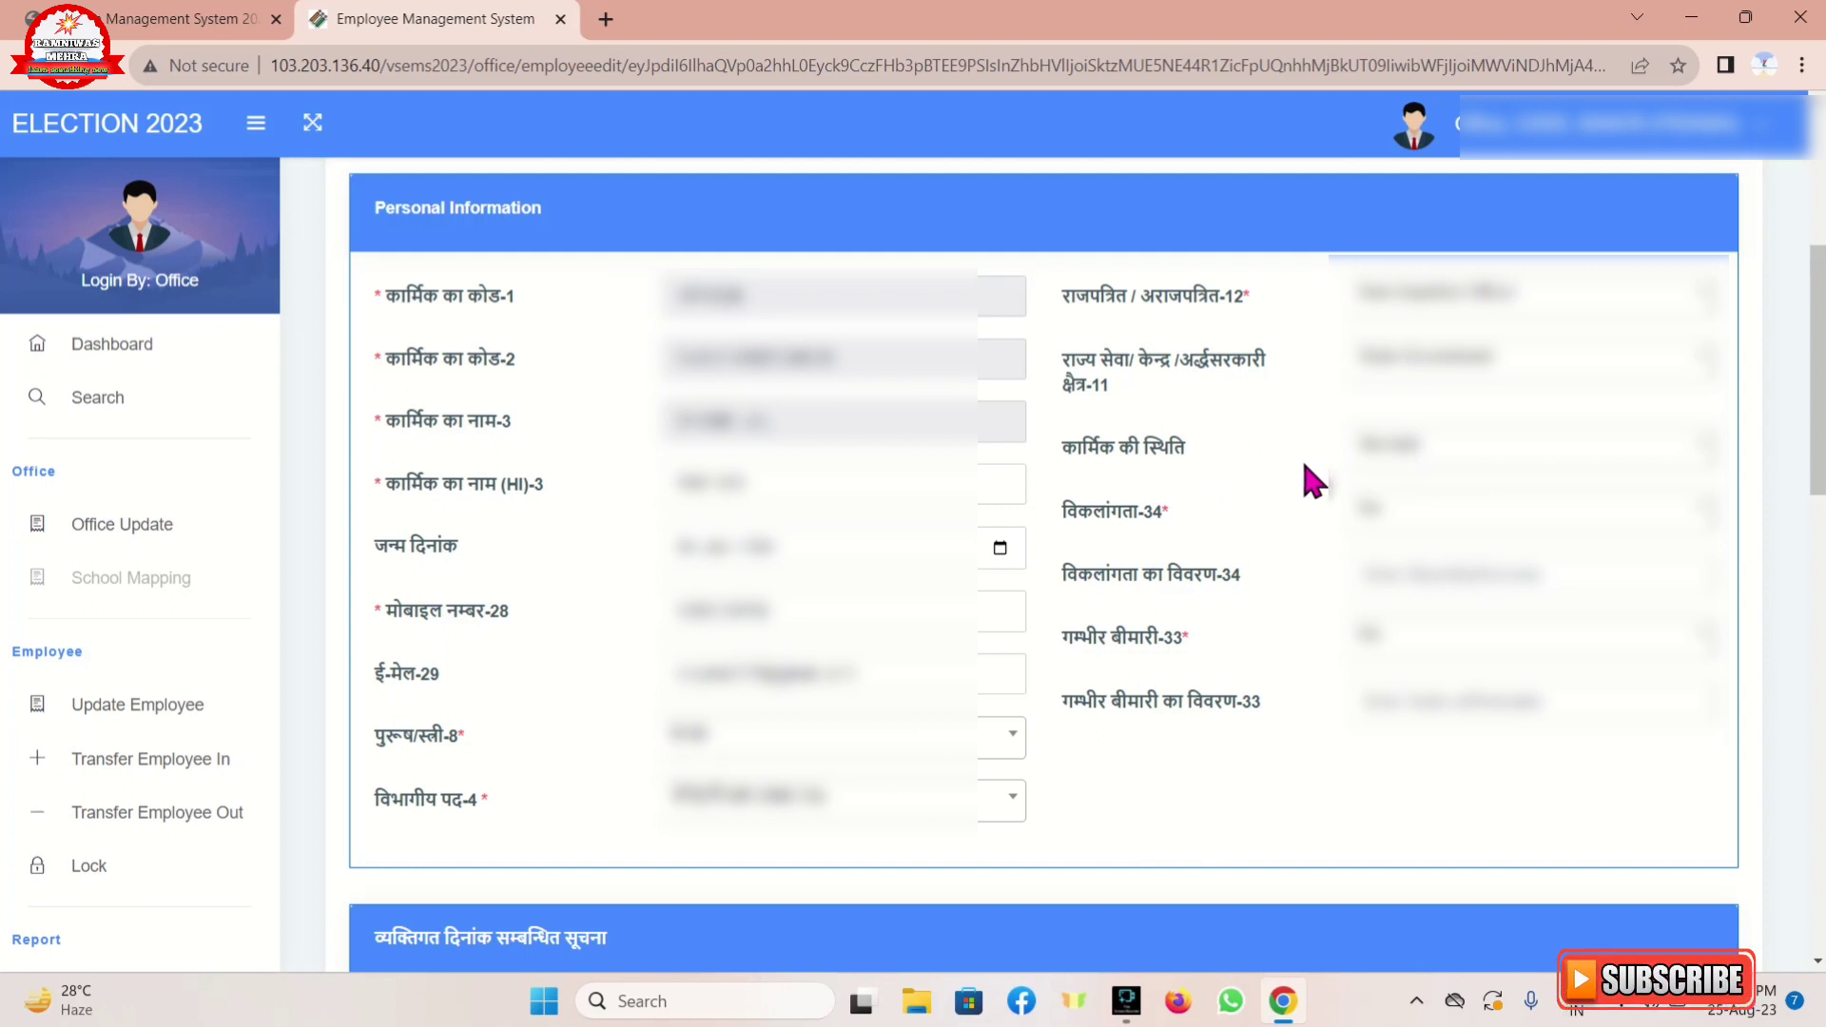
Select the employee's status, disability and serious illness options in the Personal Information section
left_click(1438, 466)
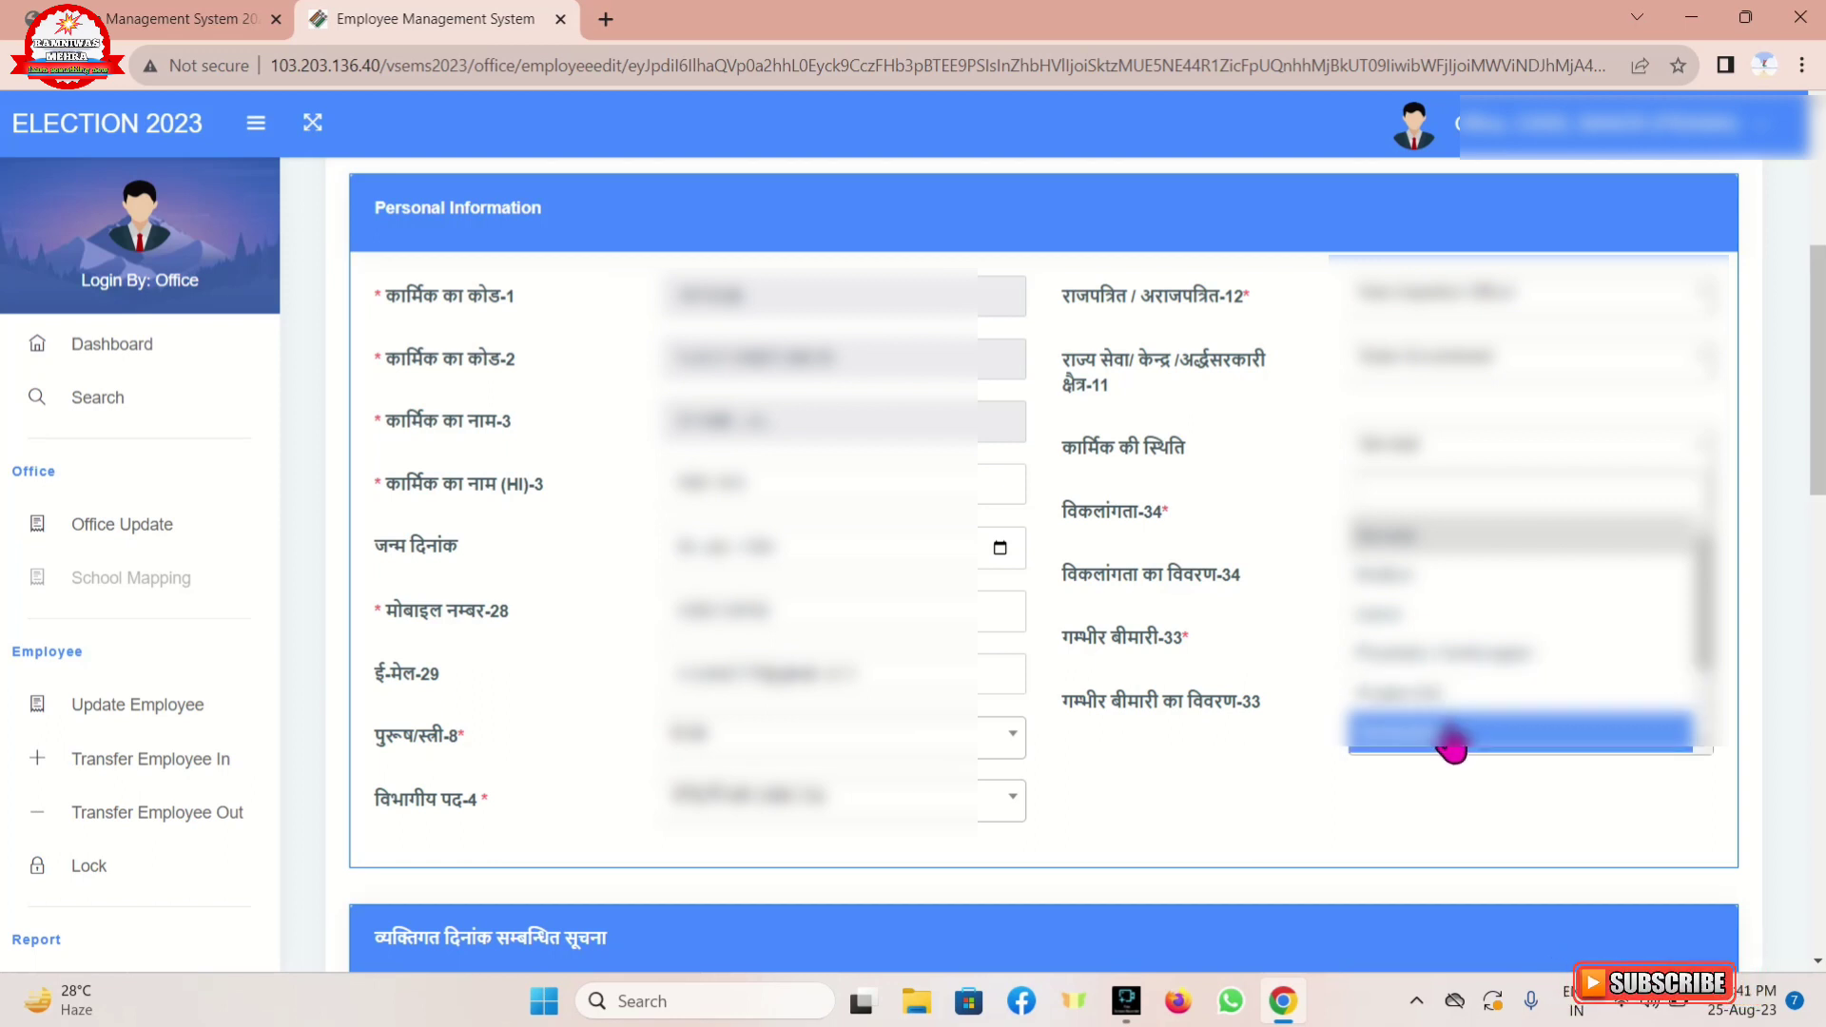
left_click(1452, 542)
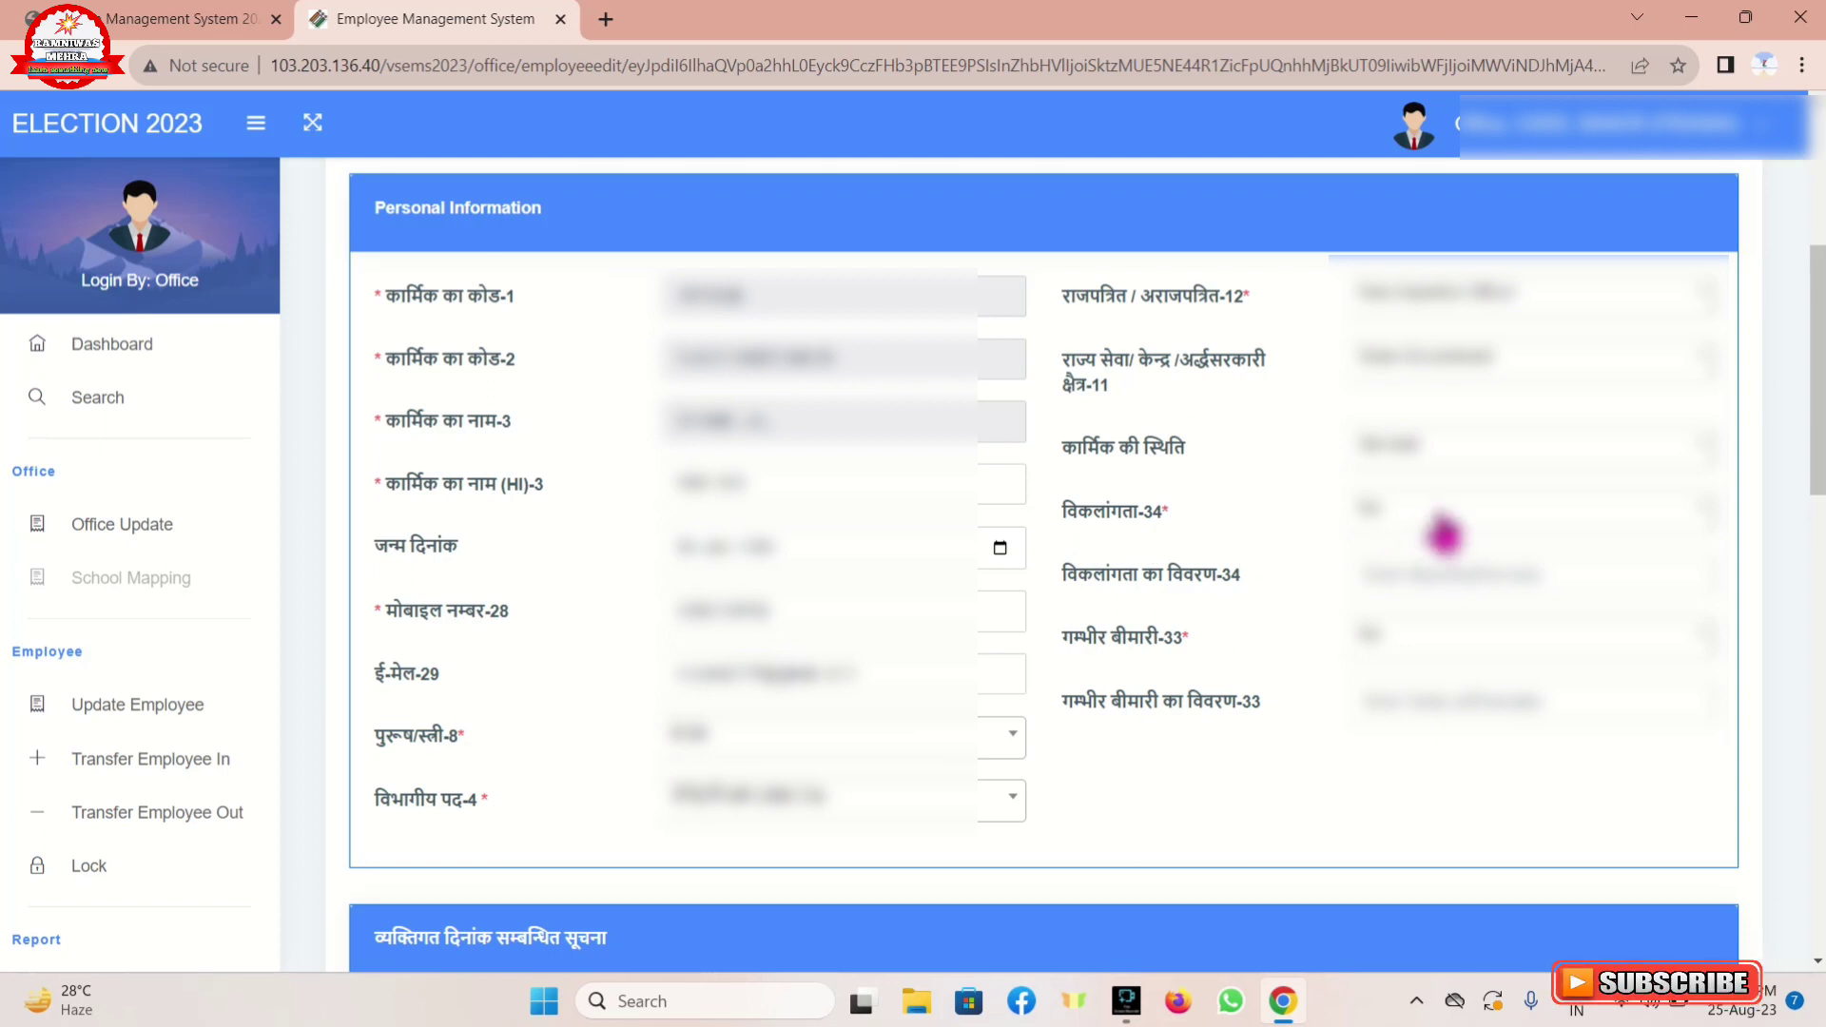
left_click(1425, 533)
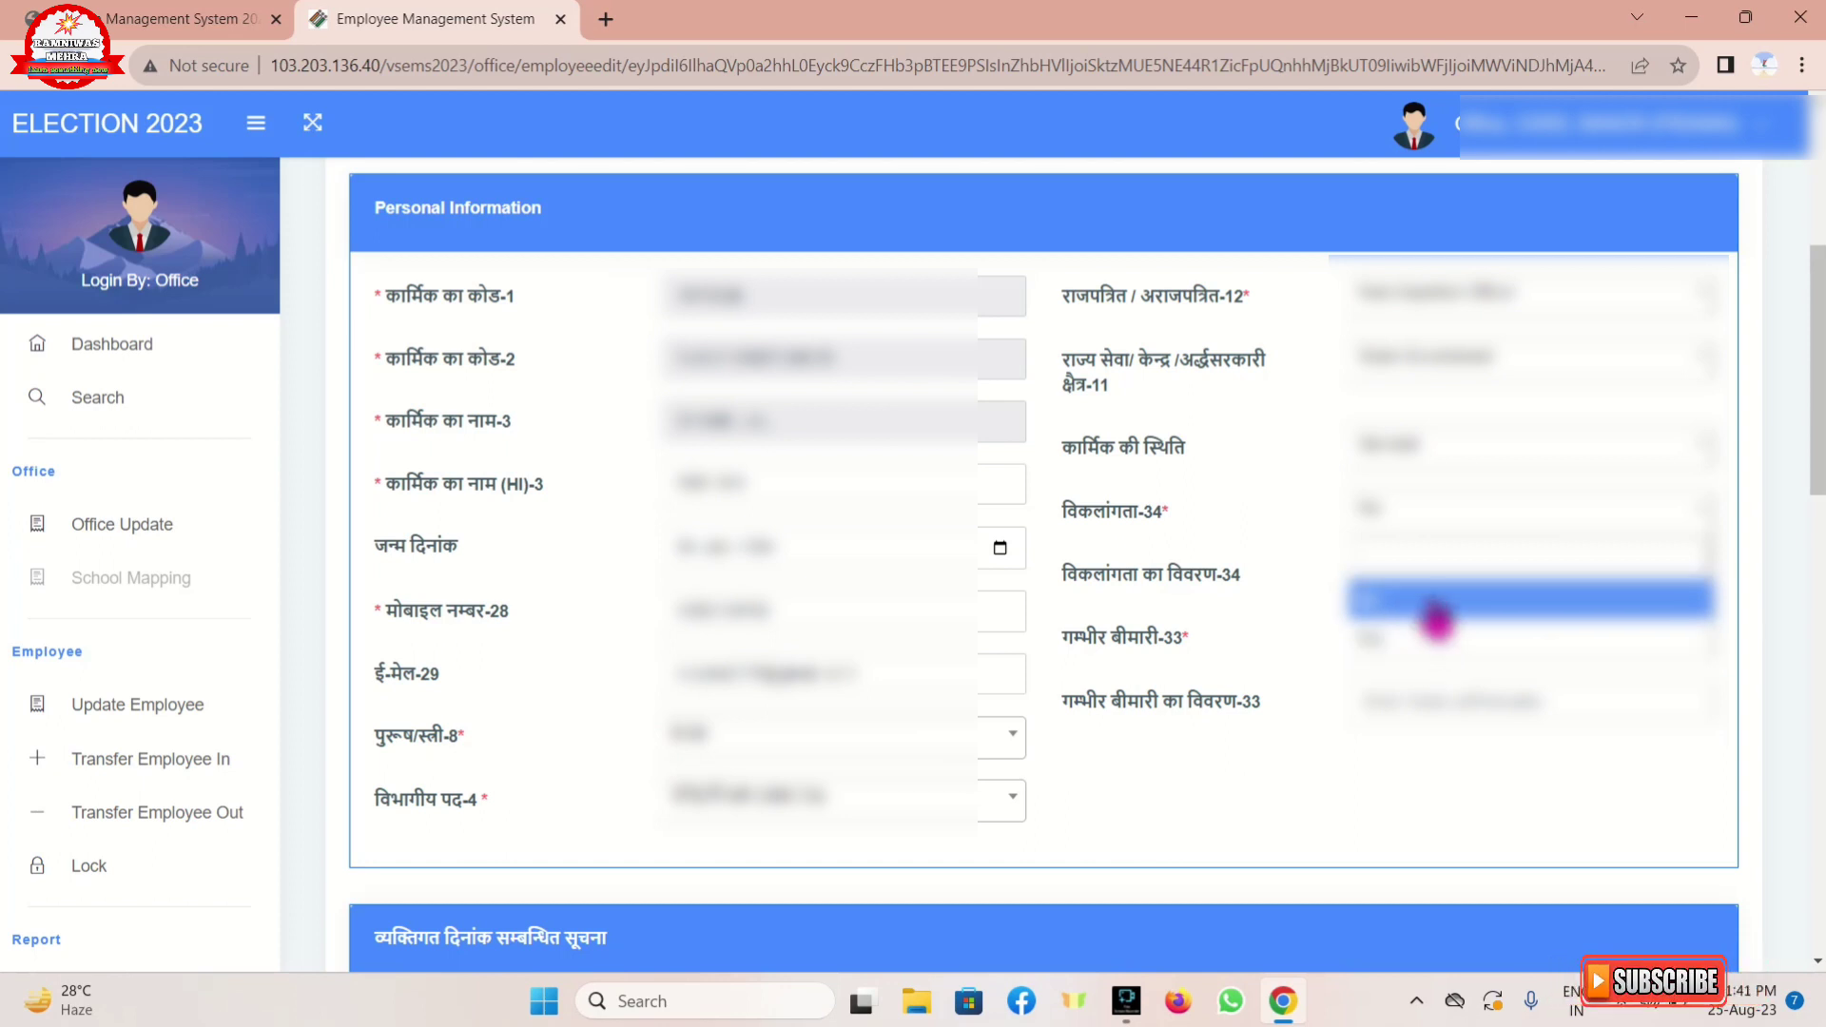
left_click(1432, 601)
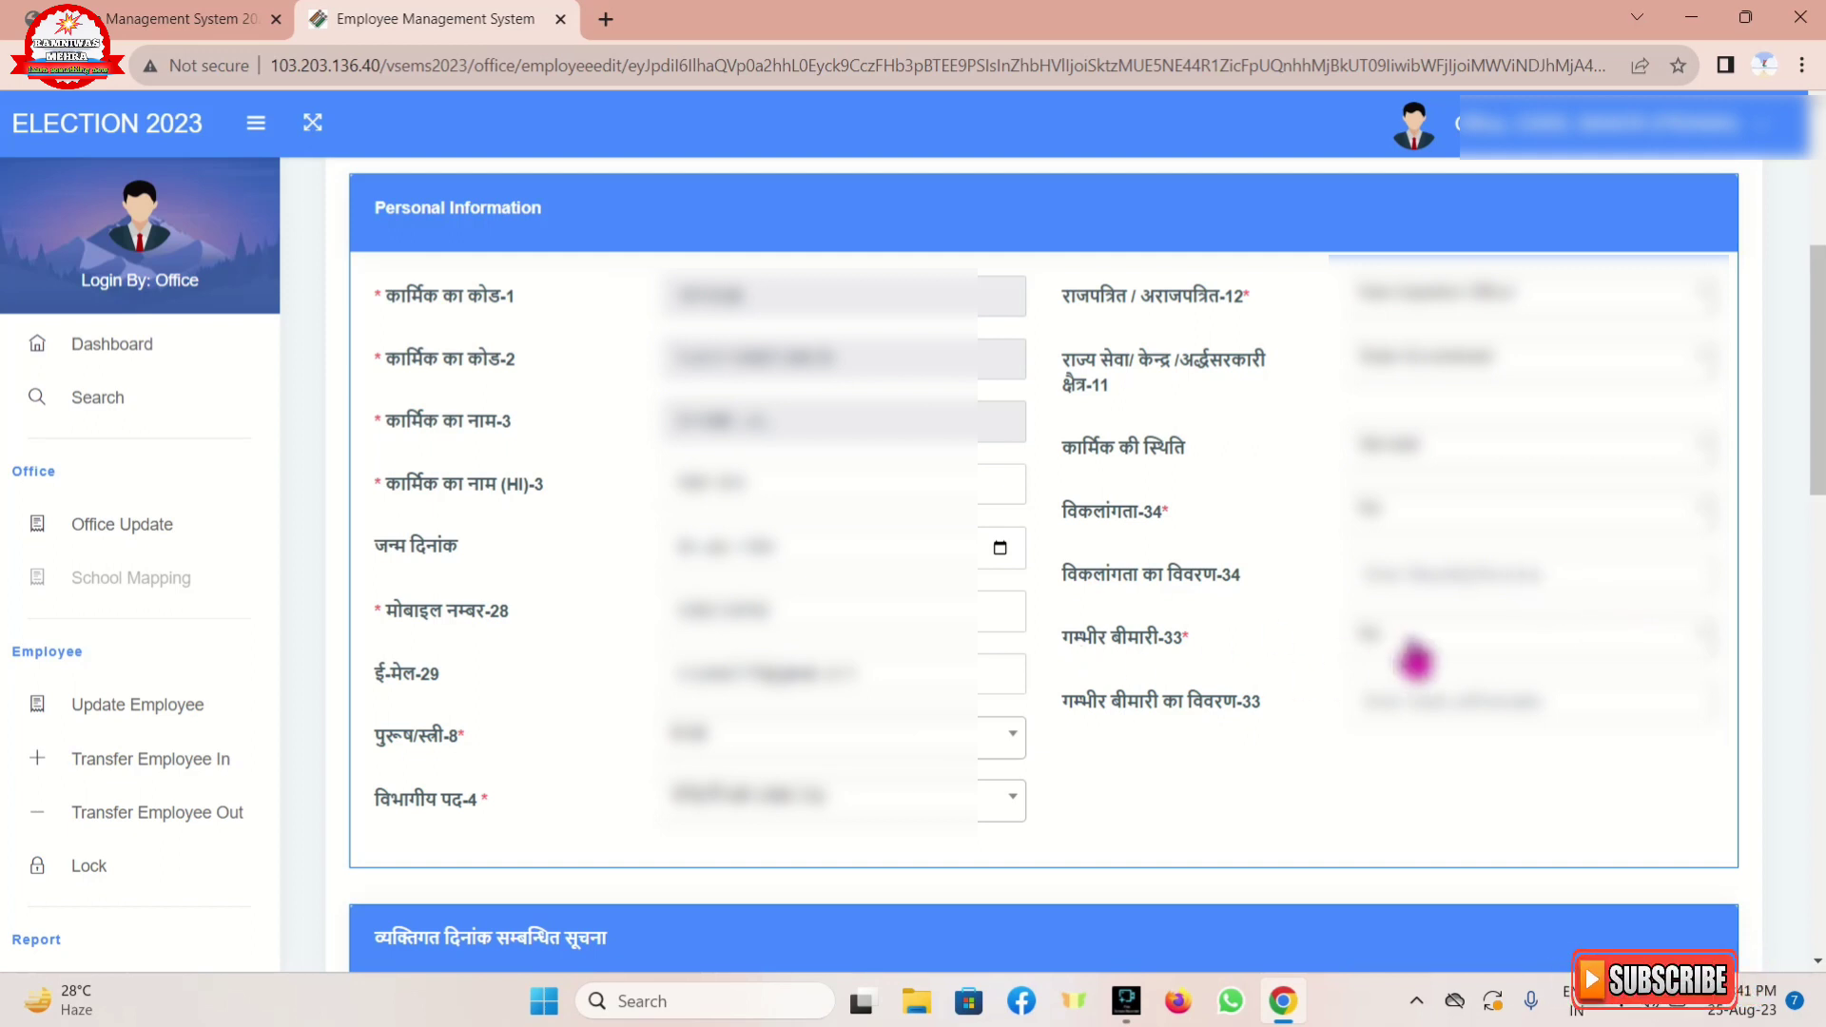
left_click(1414, 635)
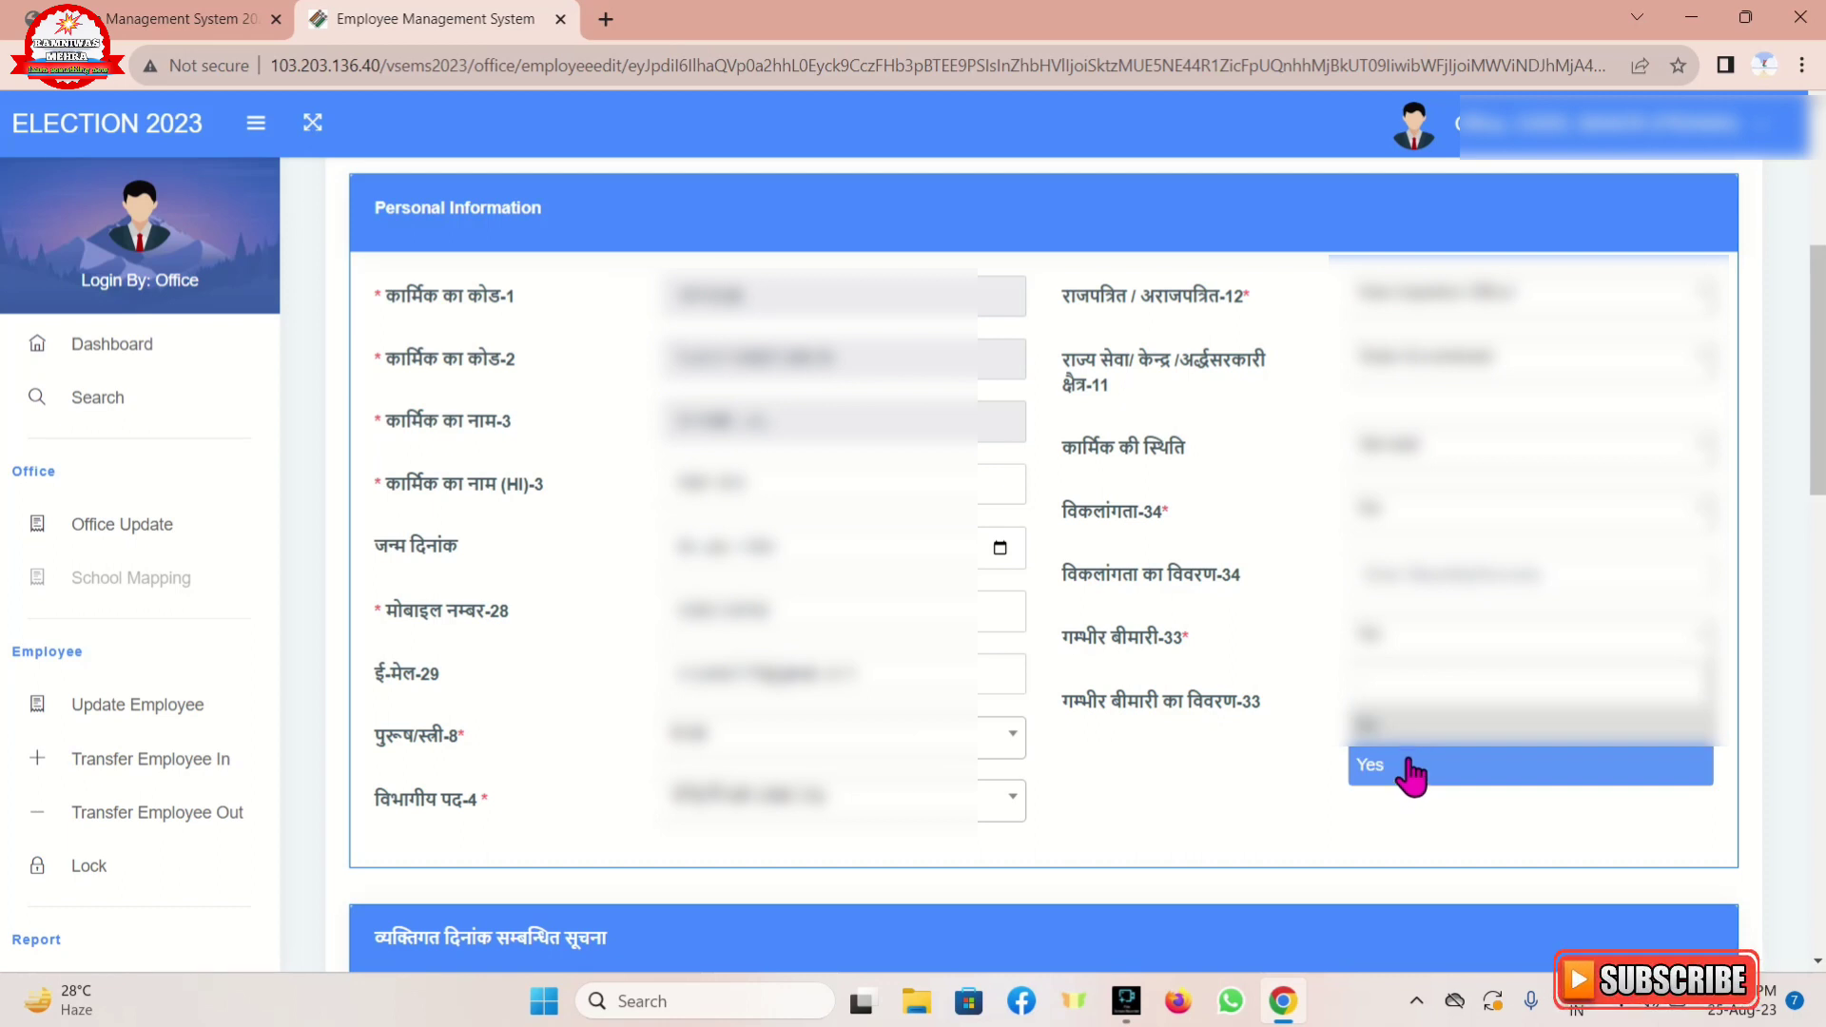
left_click(1417, 735)
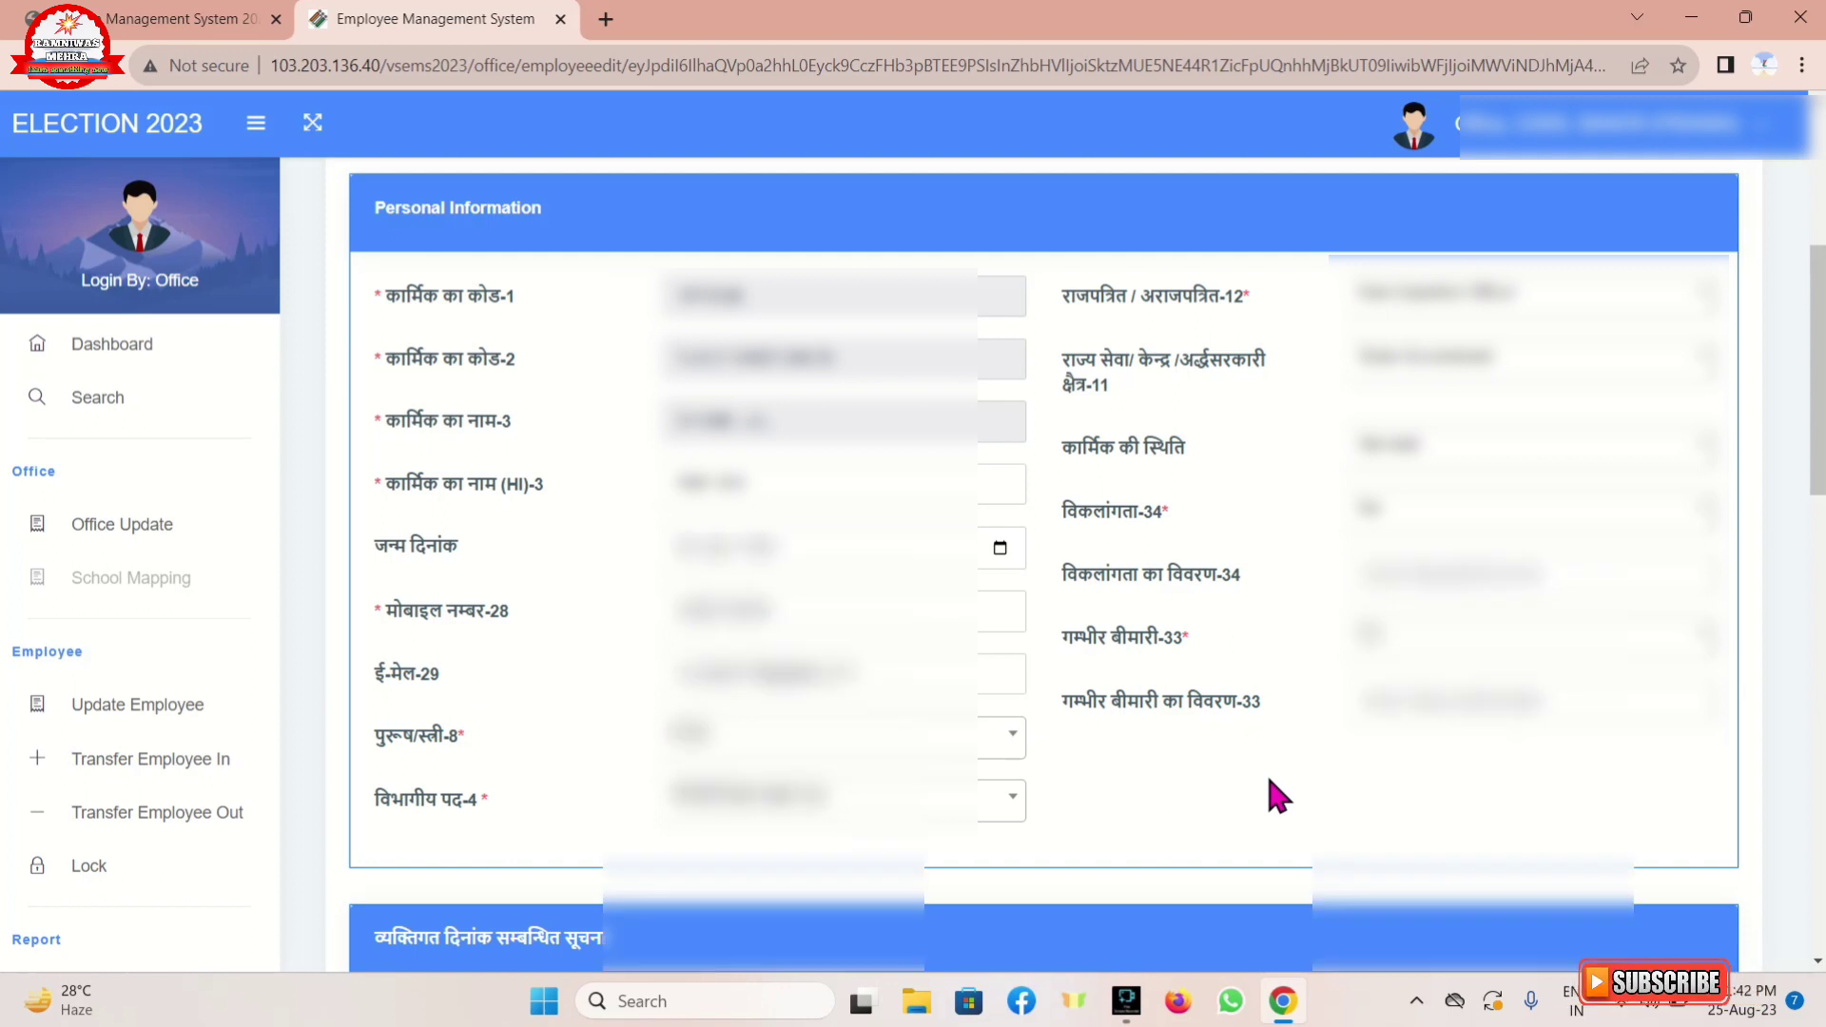
Set the EPIC card district (27a) in the address and voting section to KOTA-402
scroll(423, 252, "down", 7)
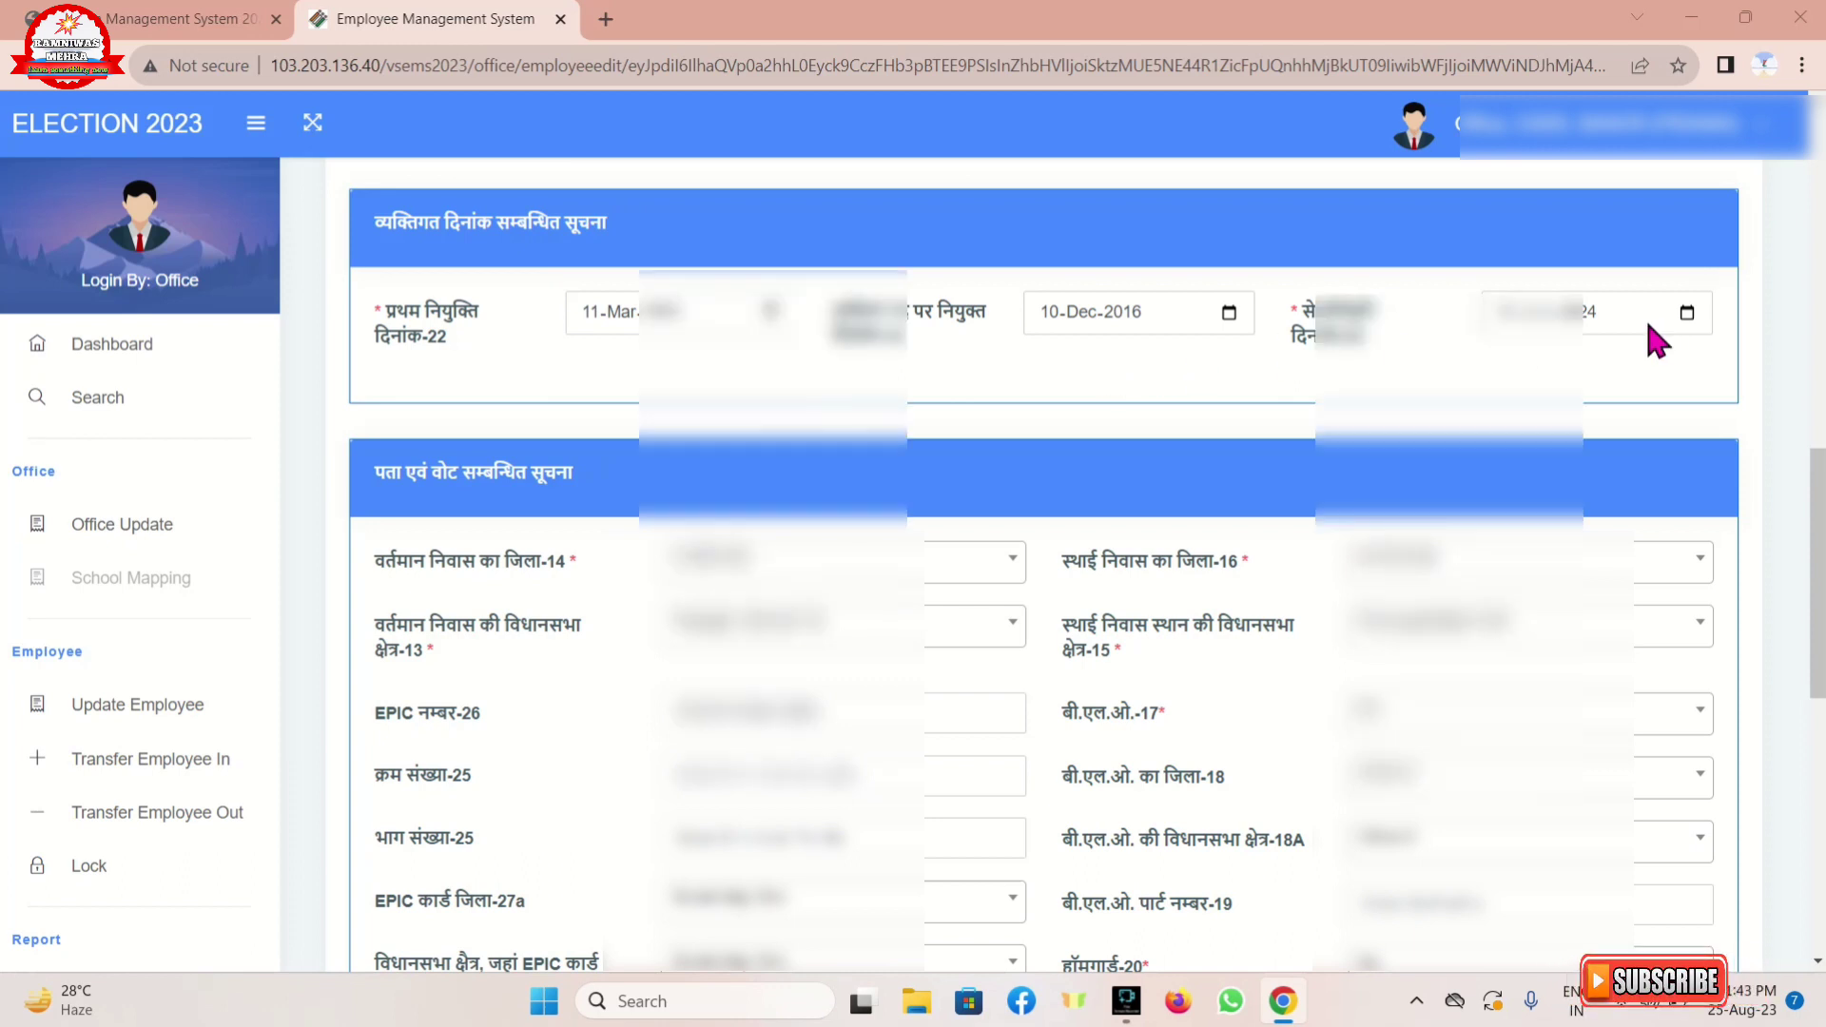
scroll(1646, 316, "down", 3)
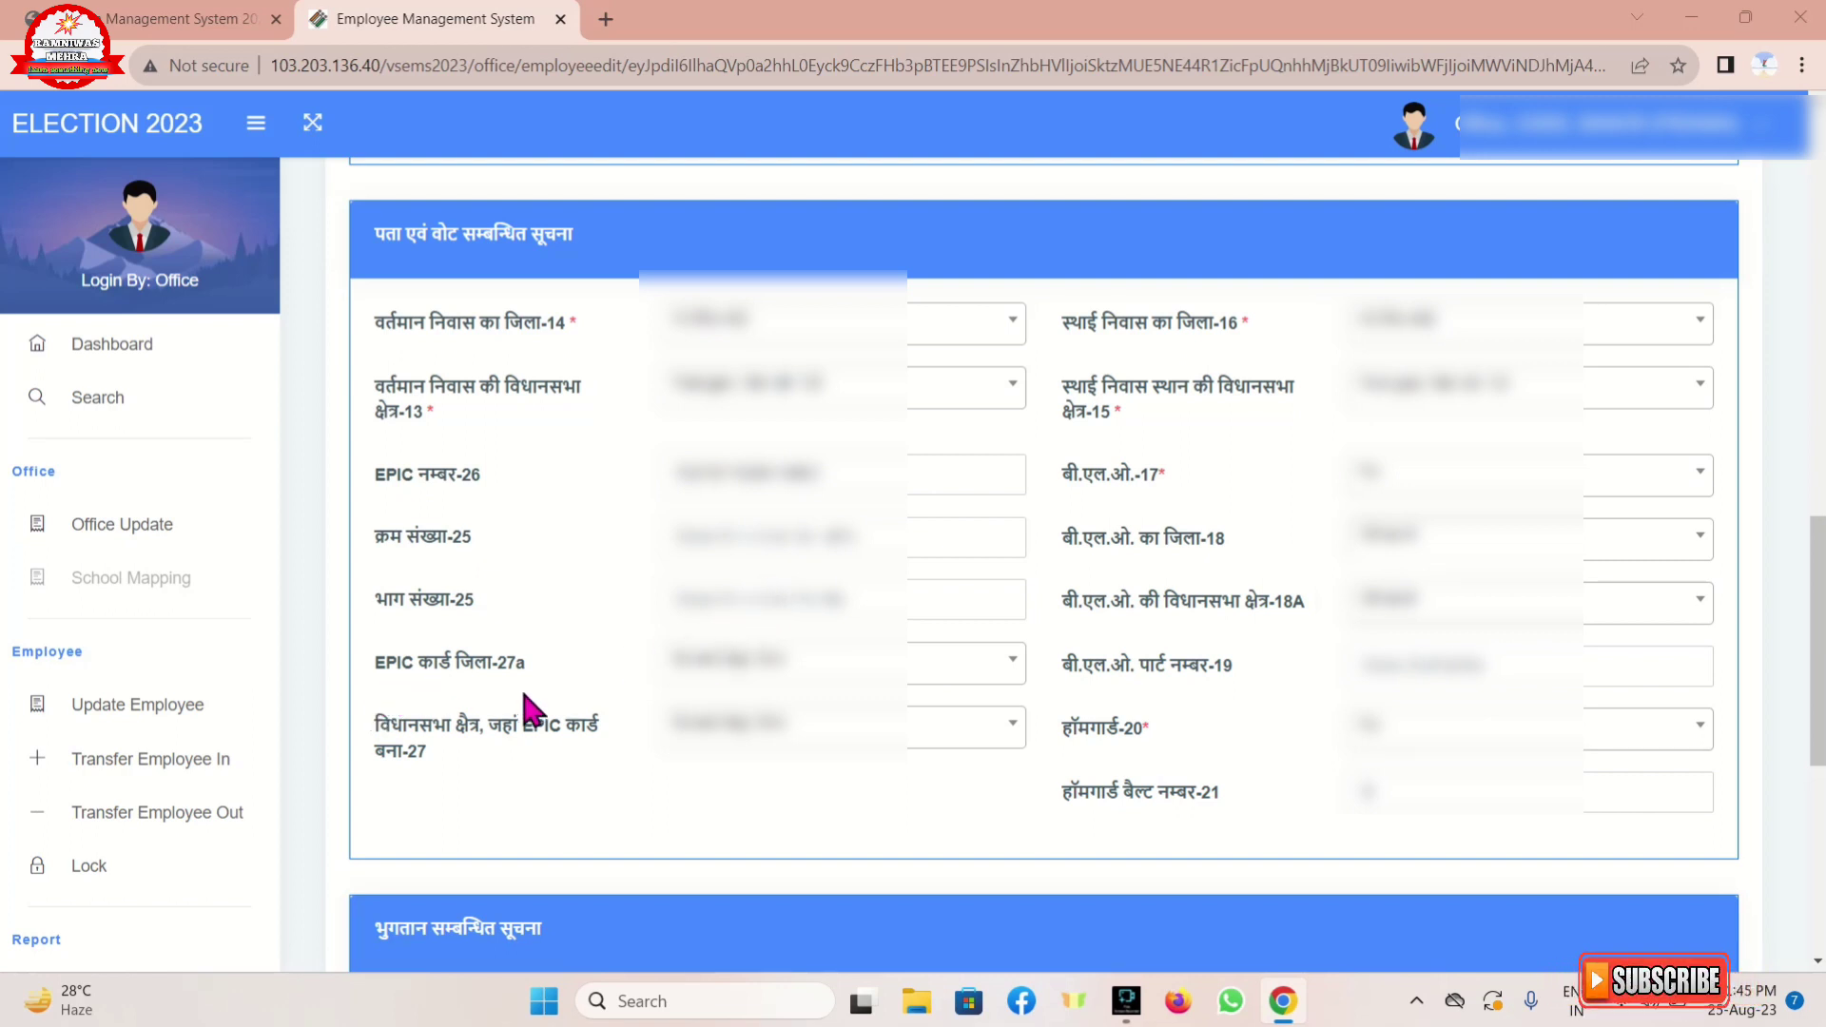
left_click(810, 671)
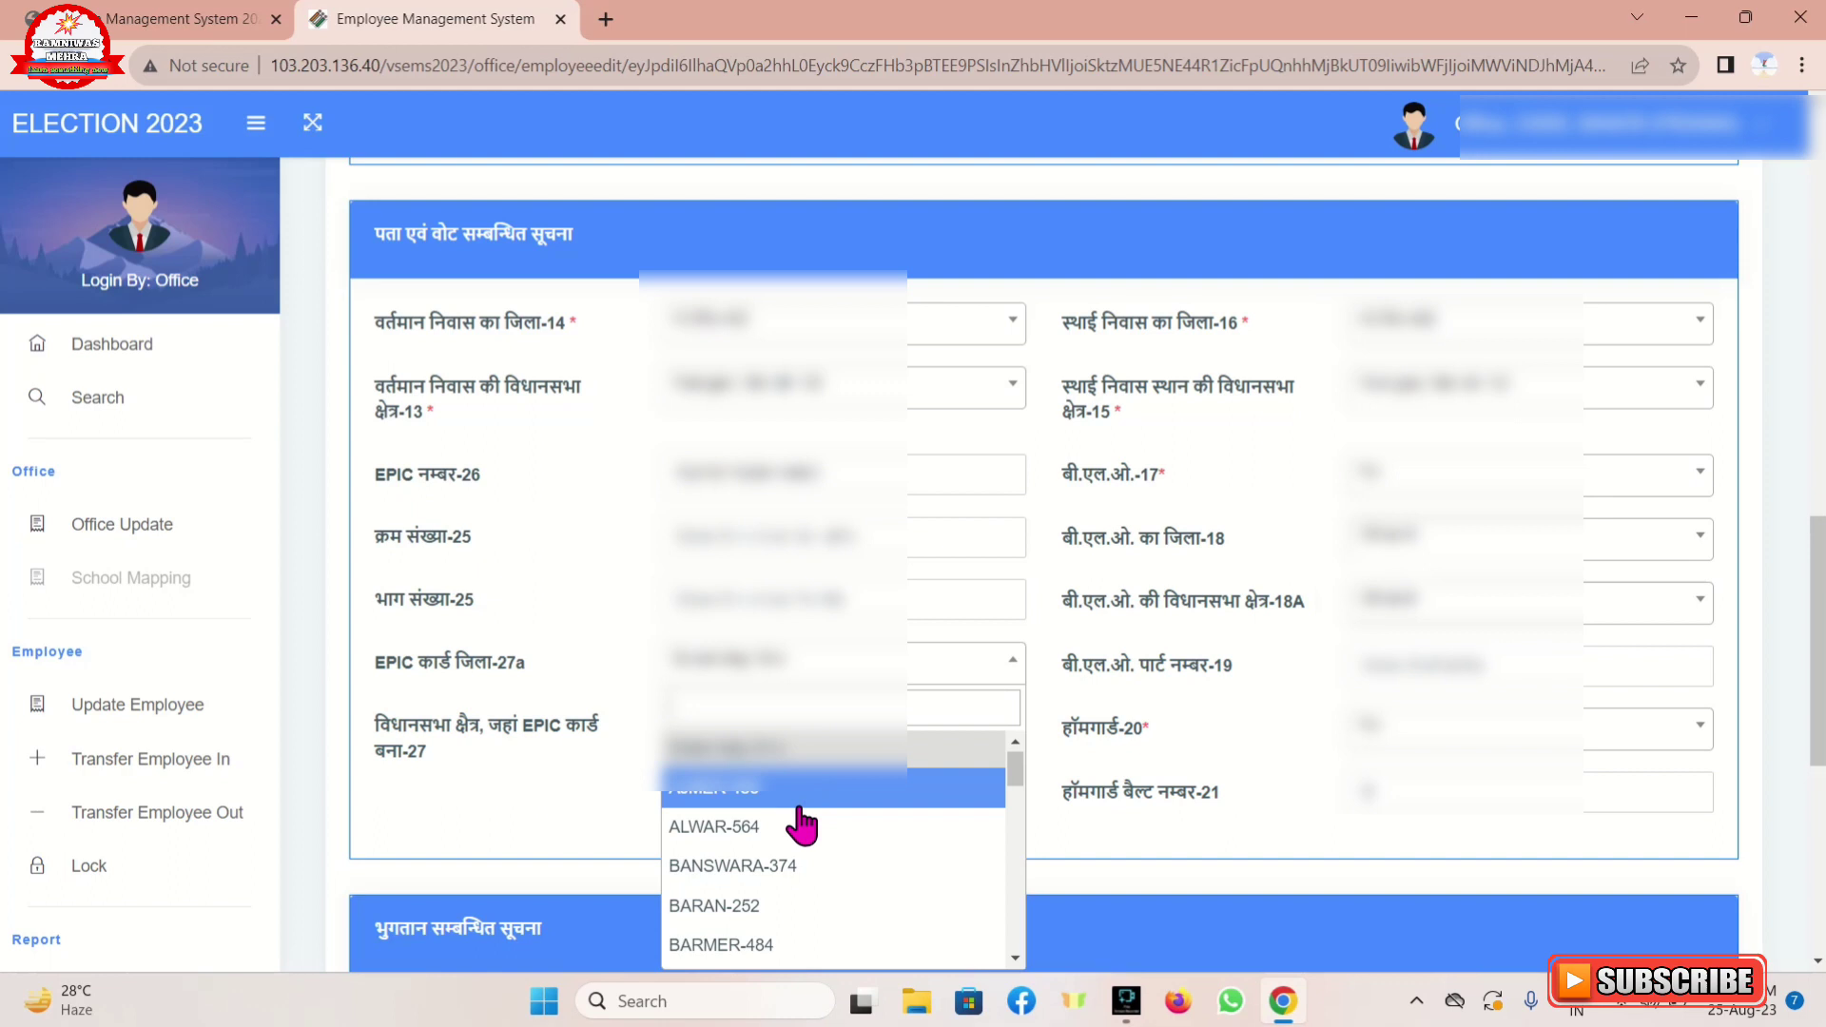
scroll(801, 826, "down", 2)
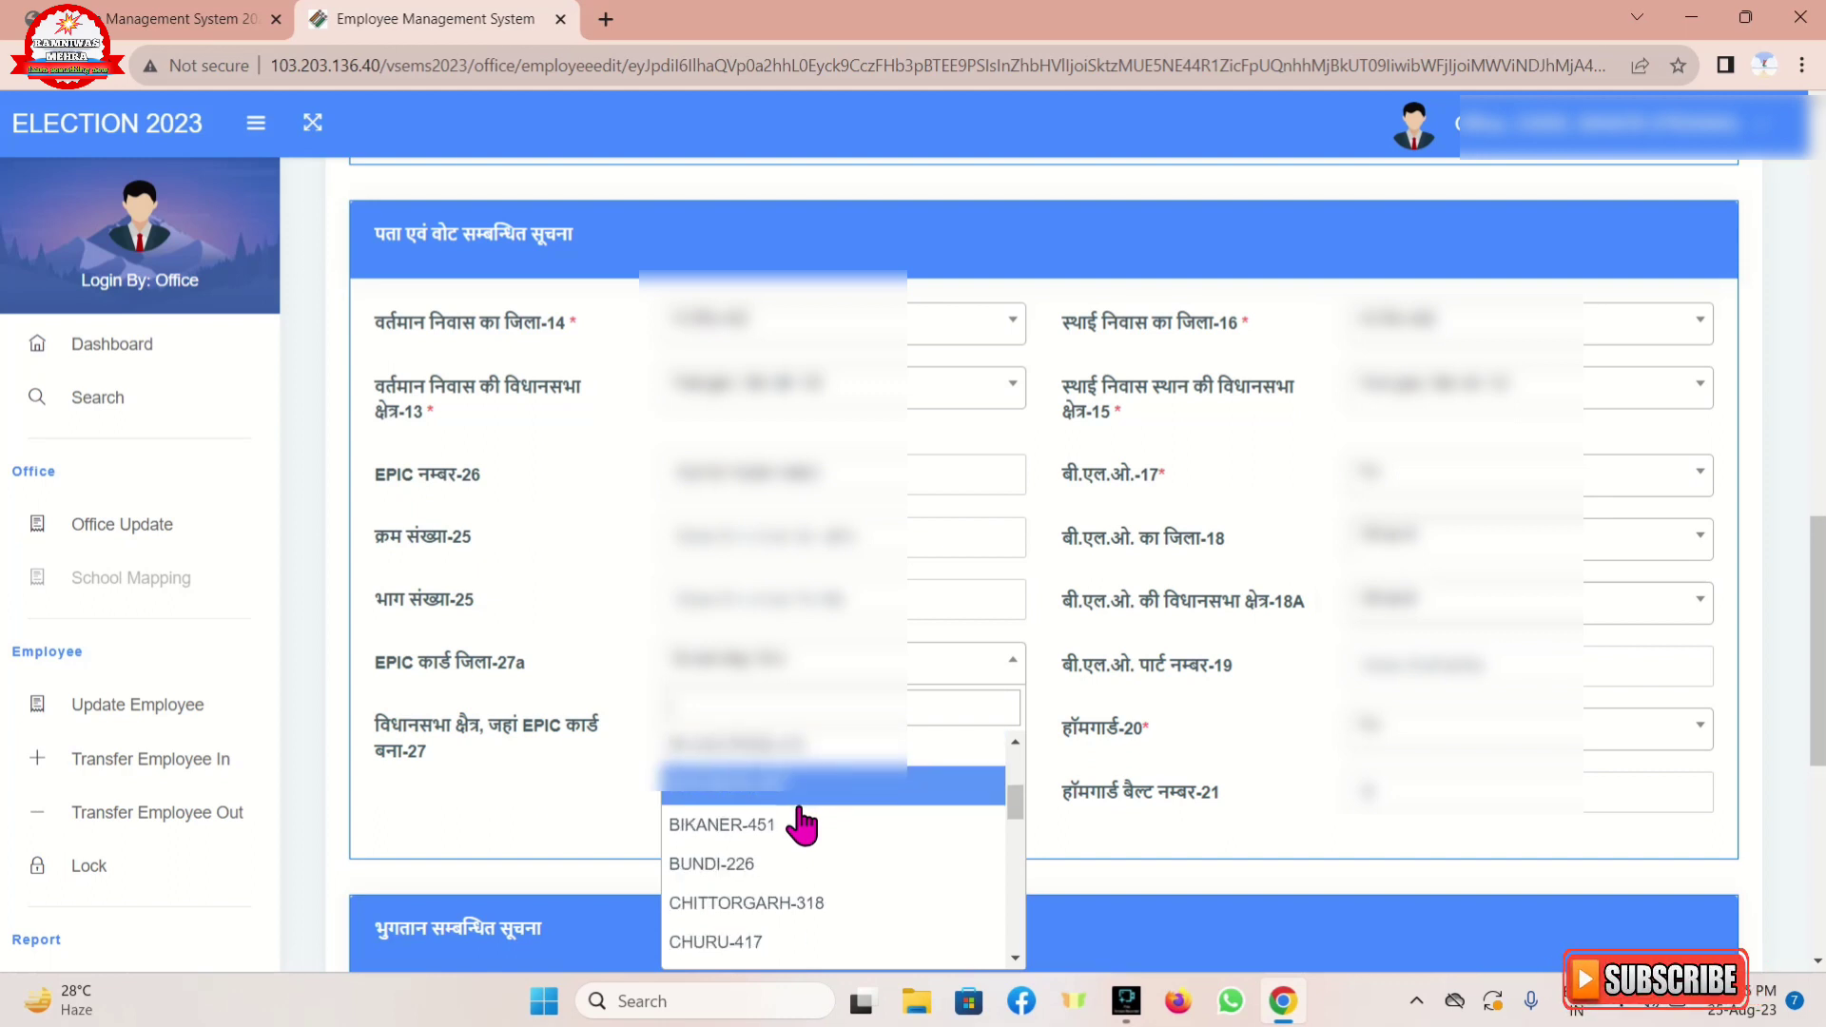
scroll(802, 825, "down", 2)
scroll(801, 826, "down", 2)
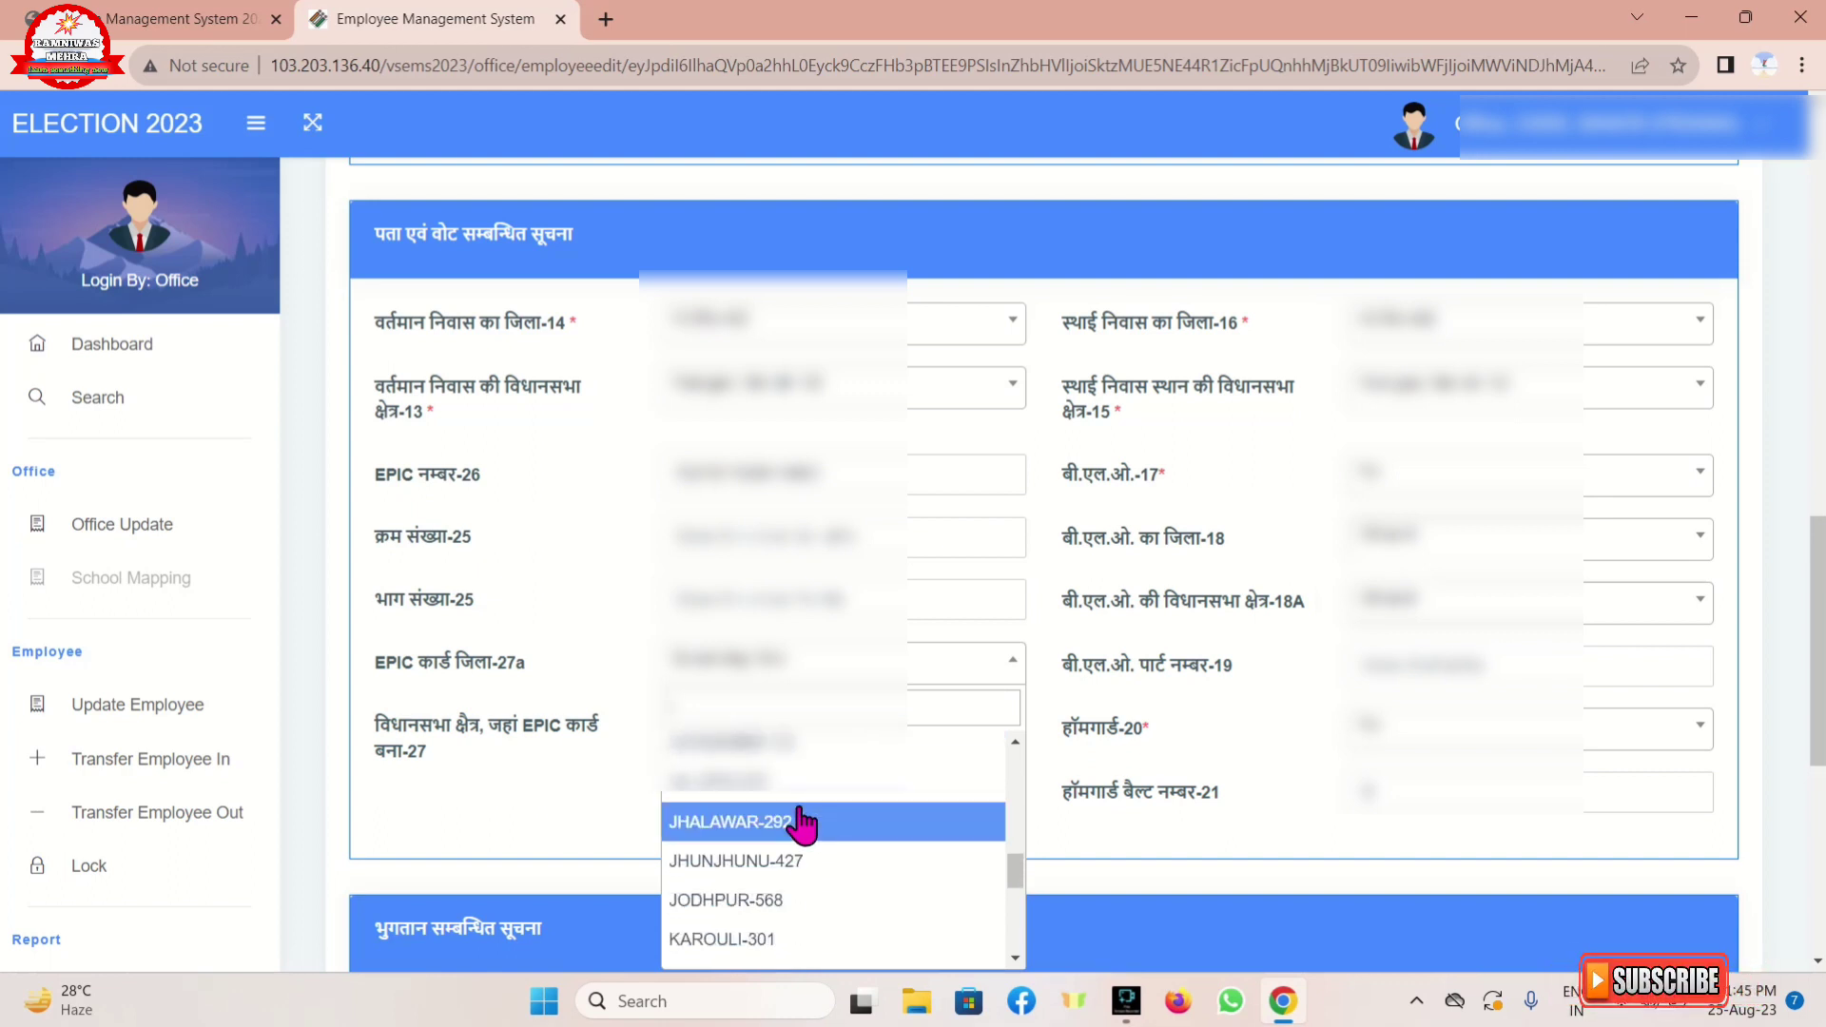
scroll(802, 825, "down", 1)
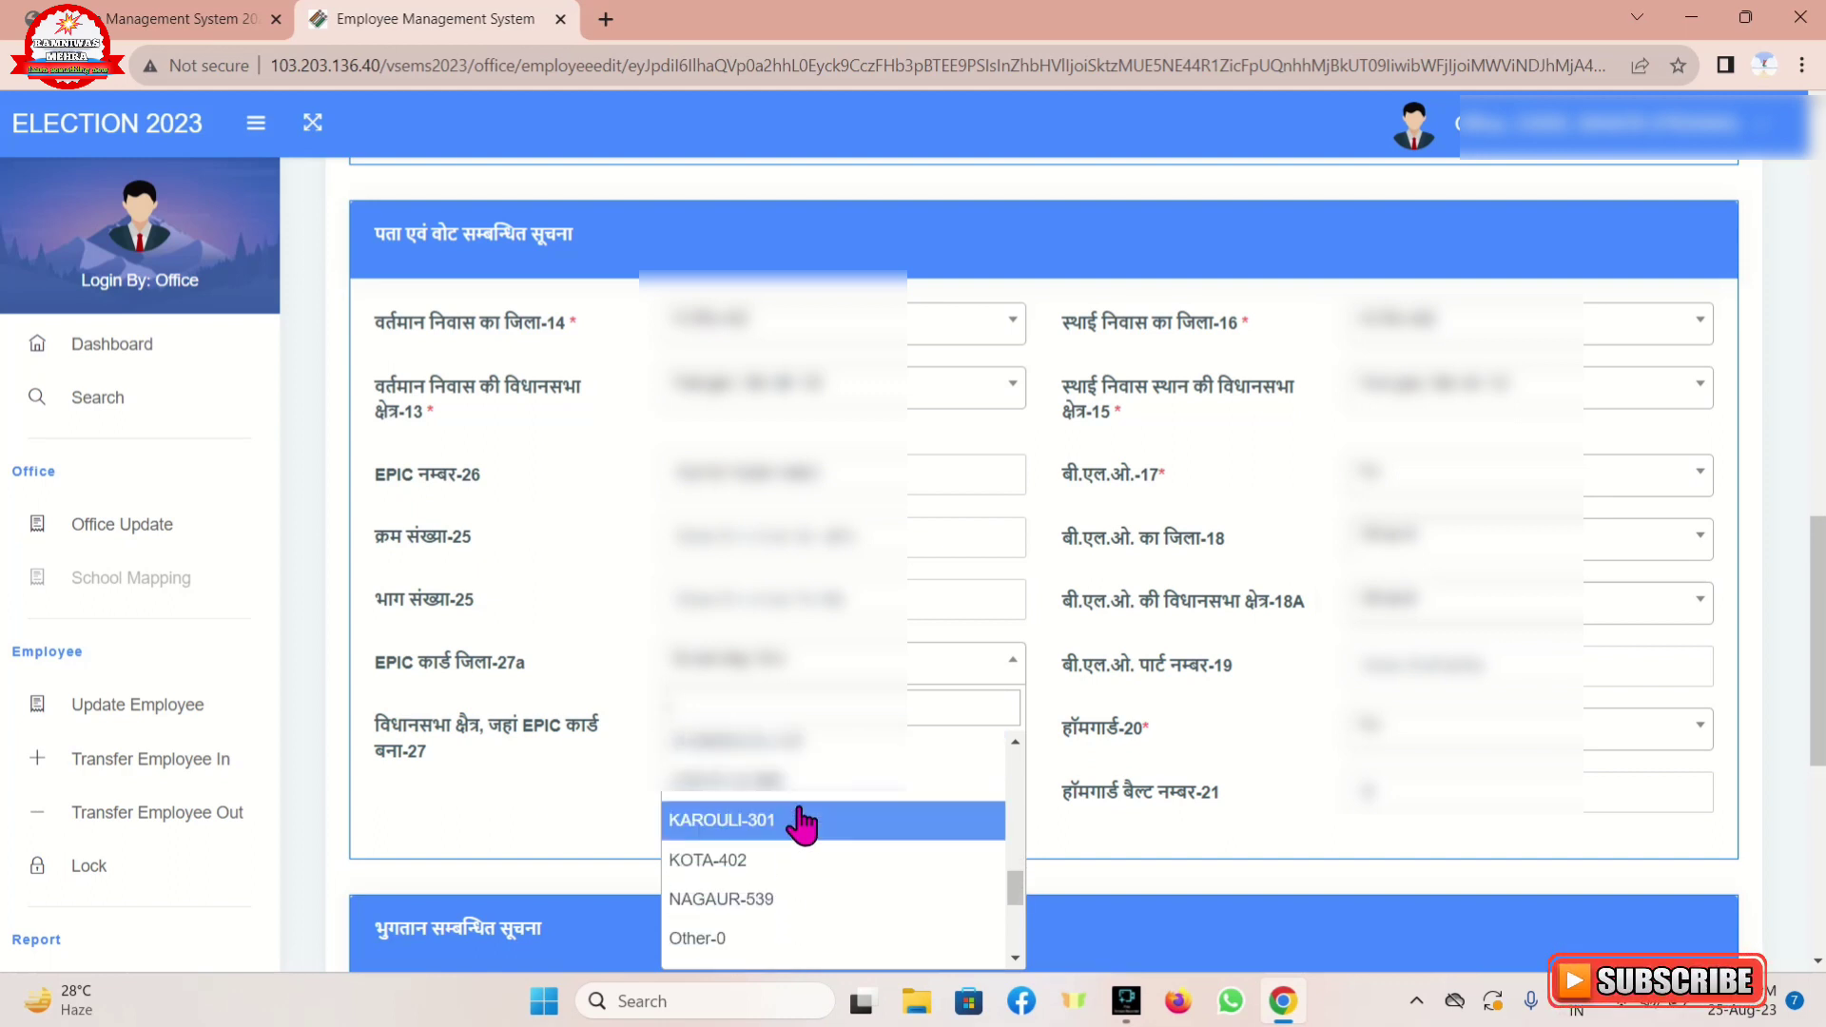
left_click(770, 859)
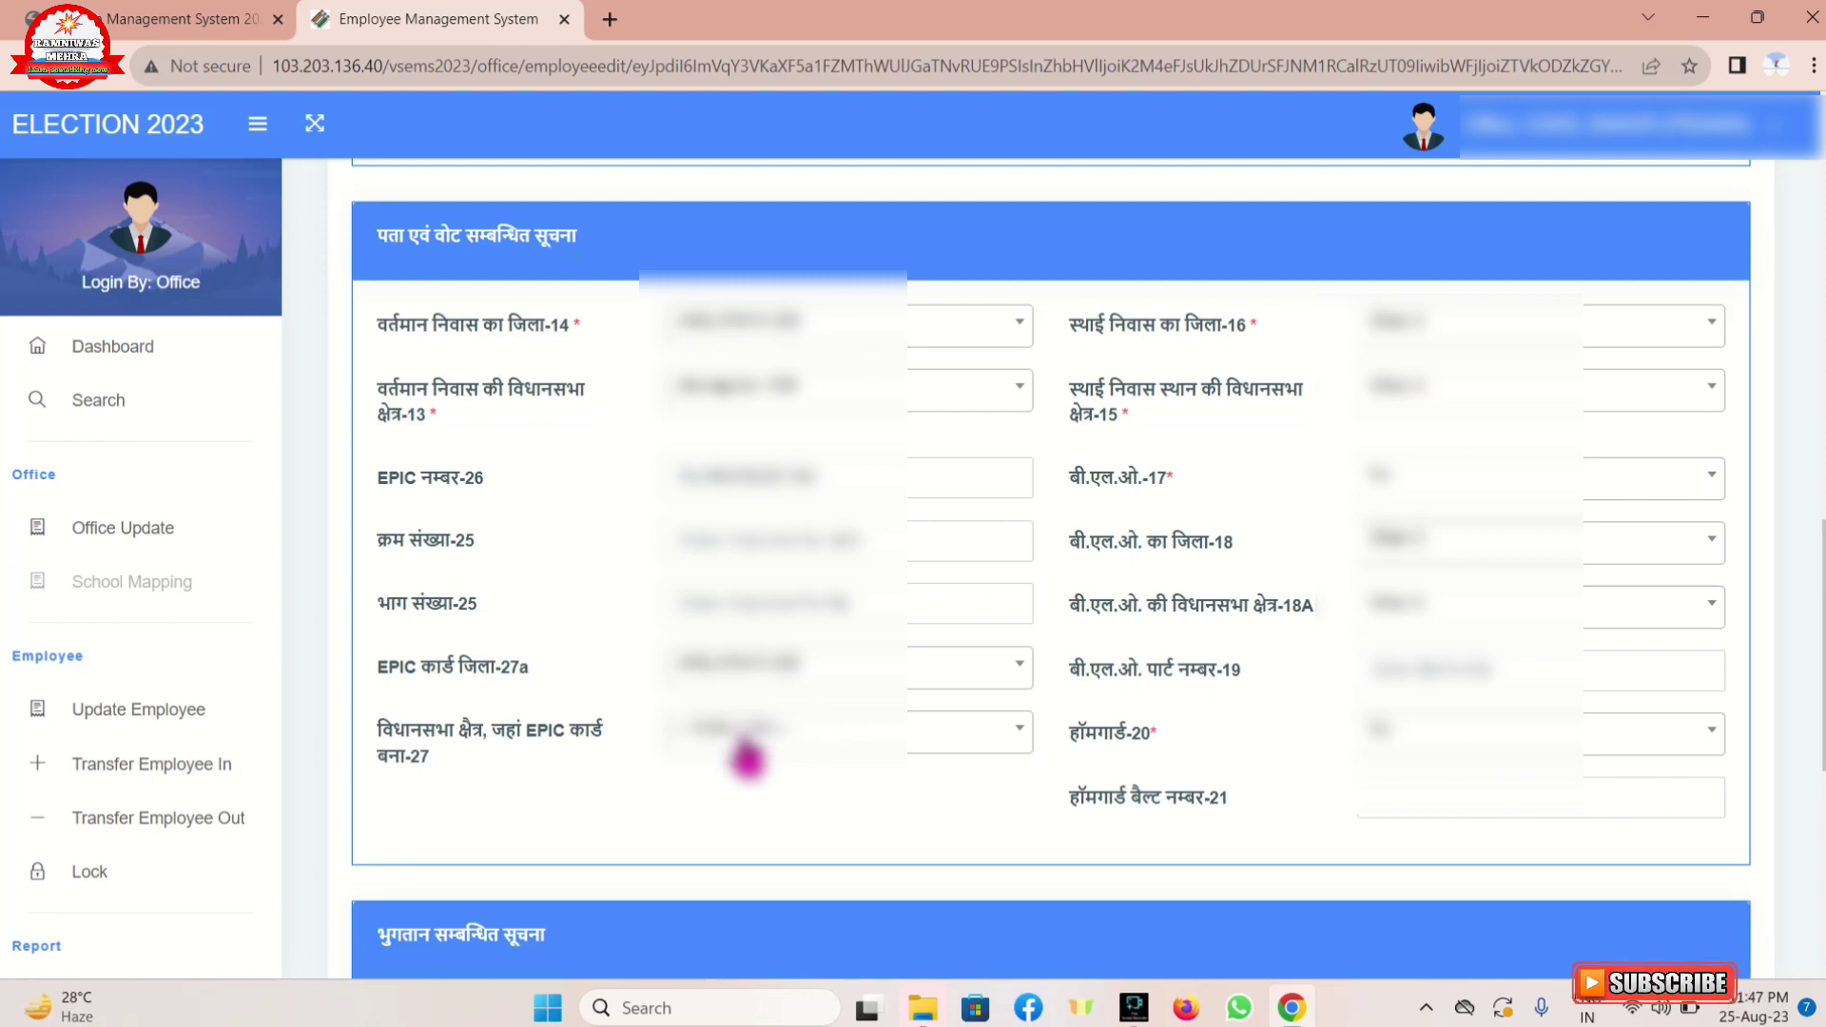
Select the EPIC card's assembly constituency (27) and the permanent residence district (16) with its constituency (15)
left_click(751, 757)
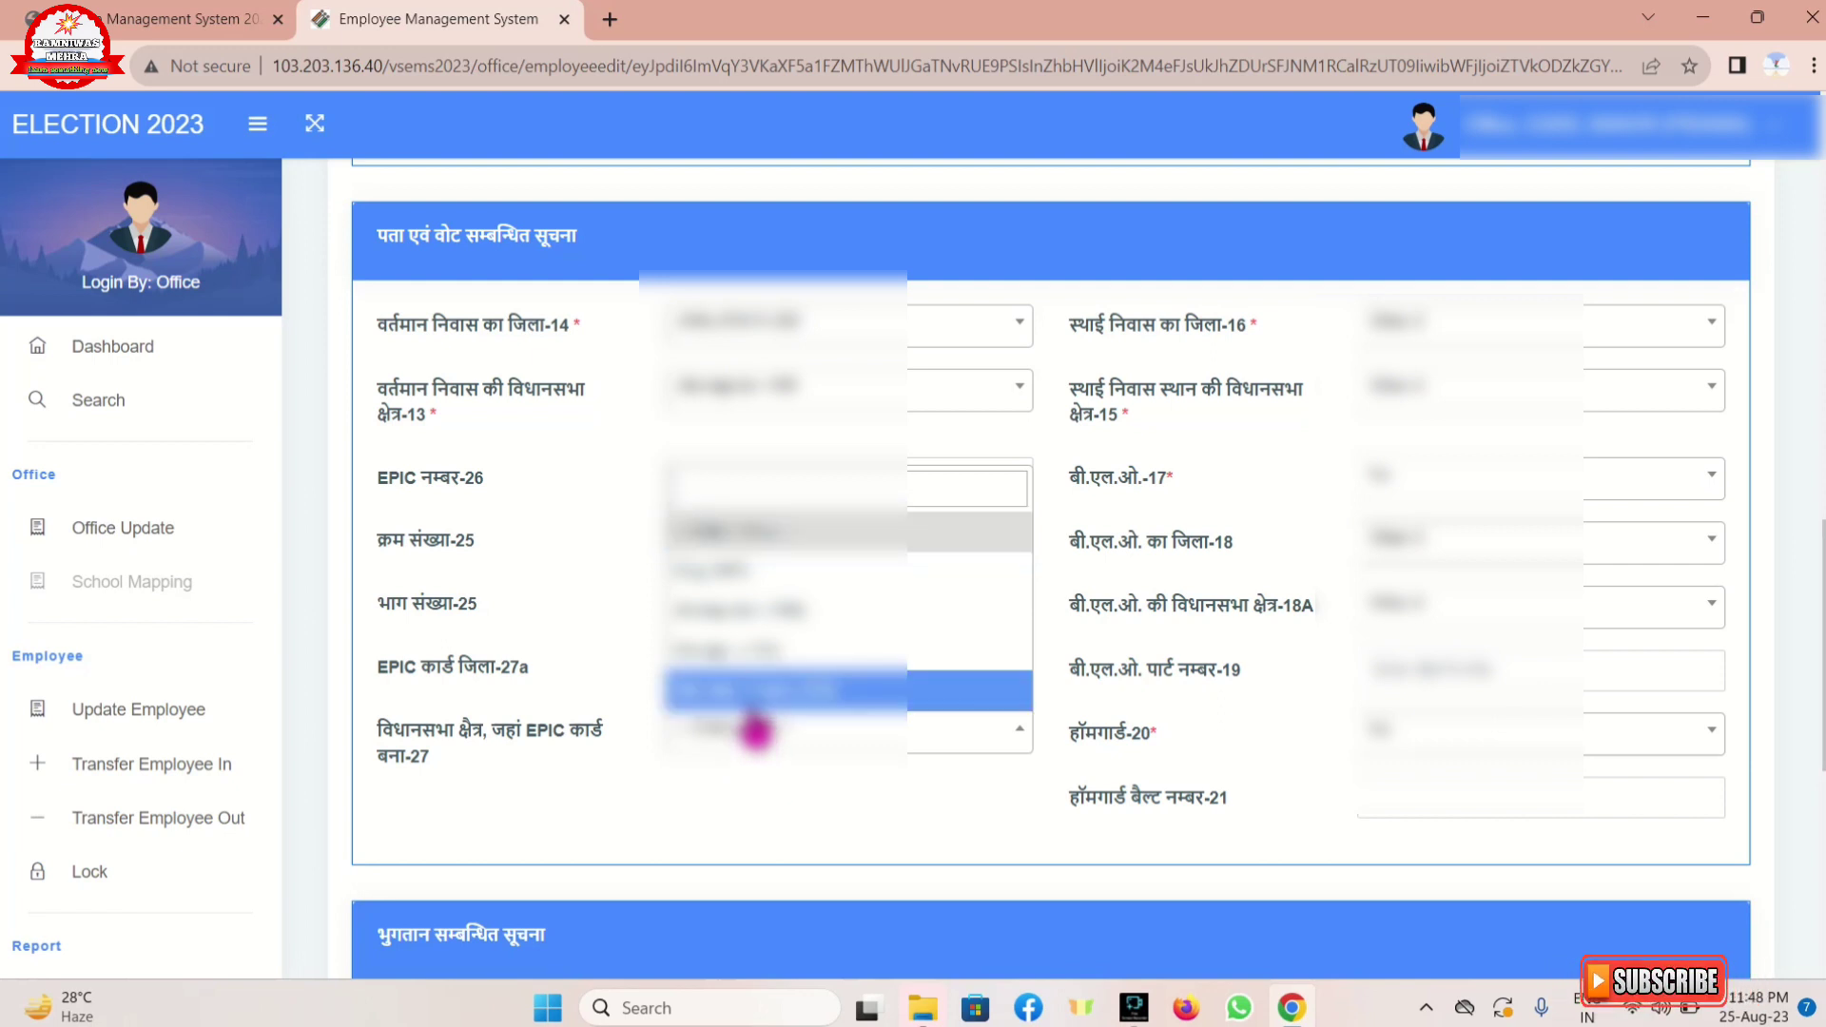
left_click(759, 617)
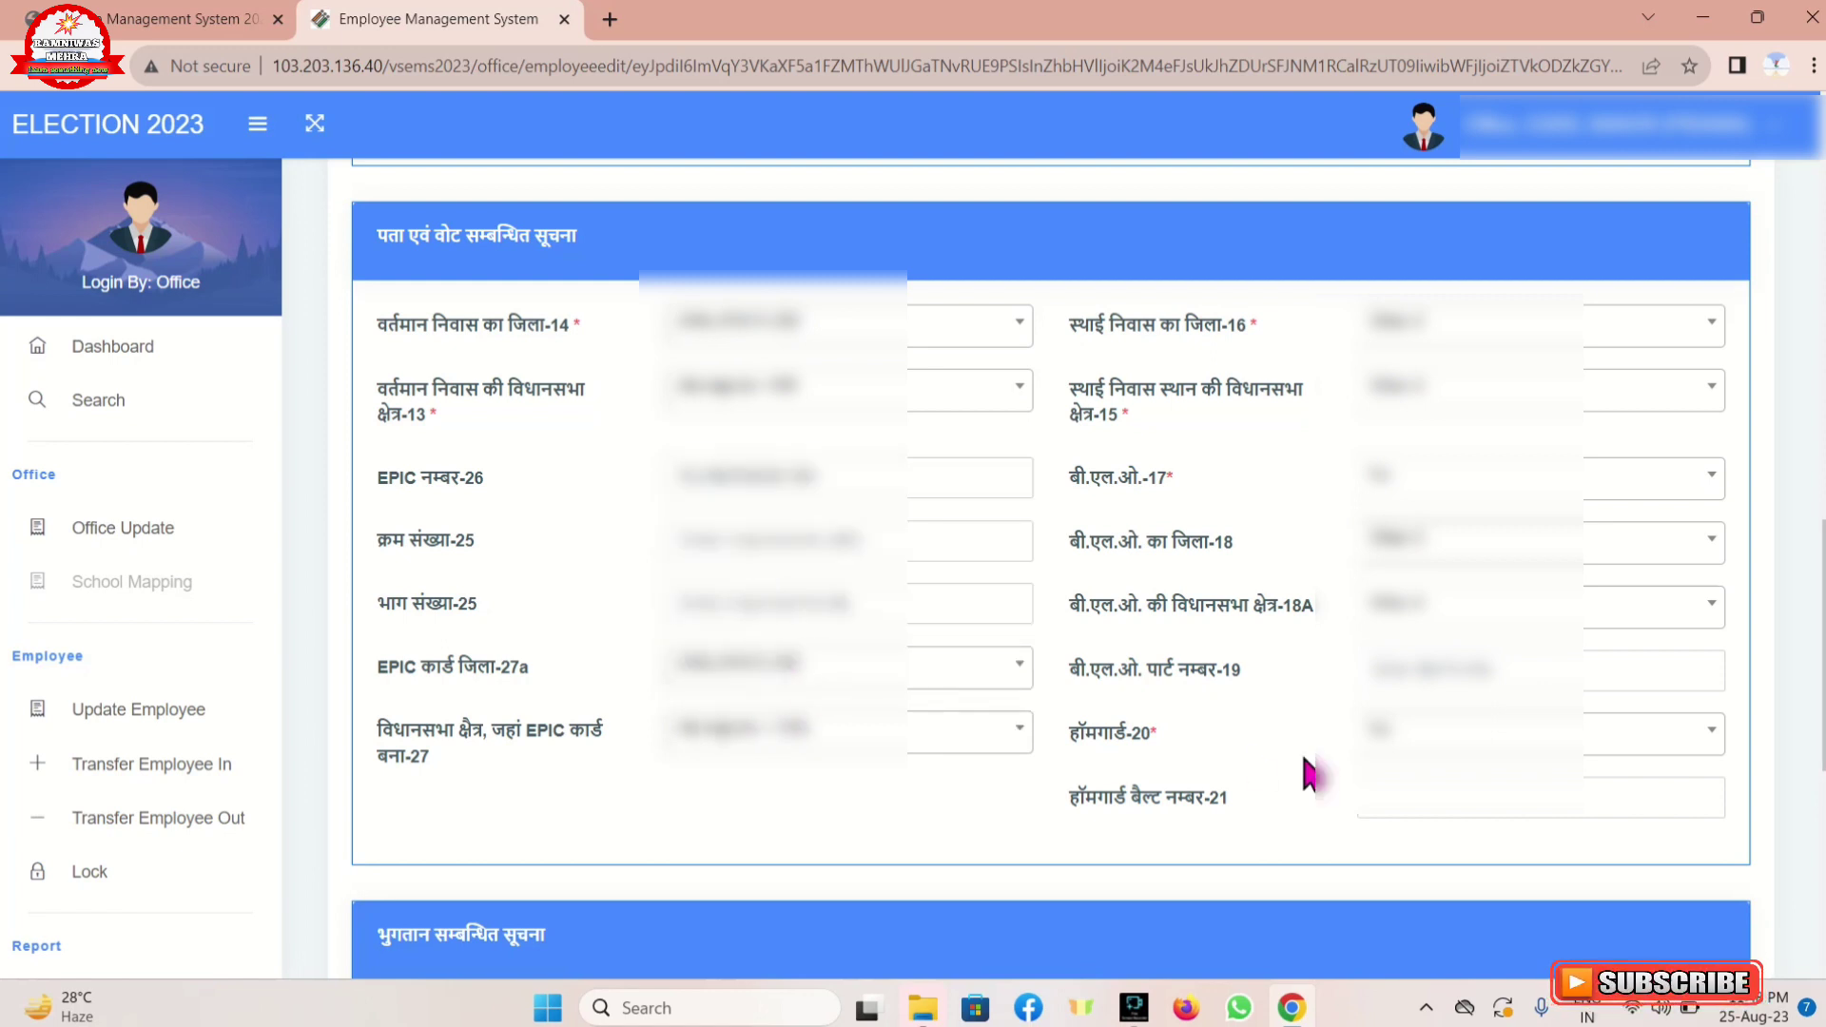
left_click(1412, 350)
left_click(1407, 316)
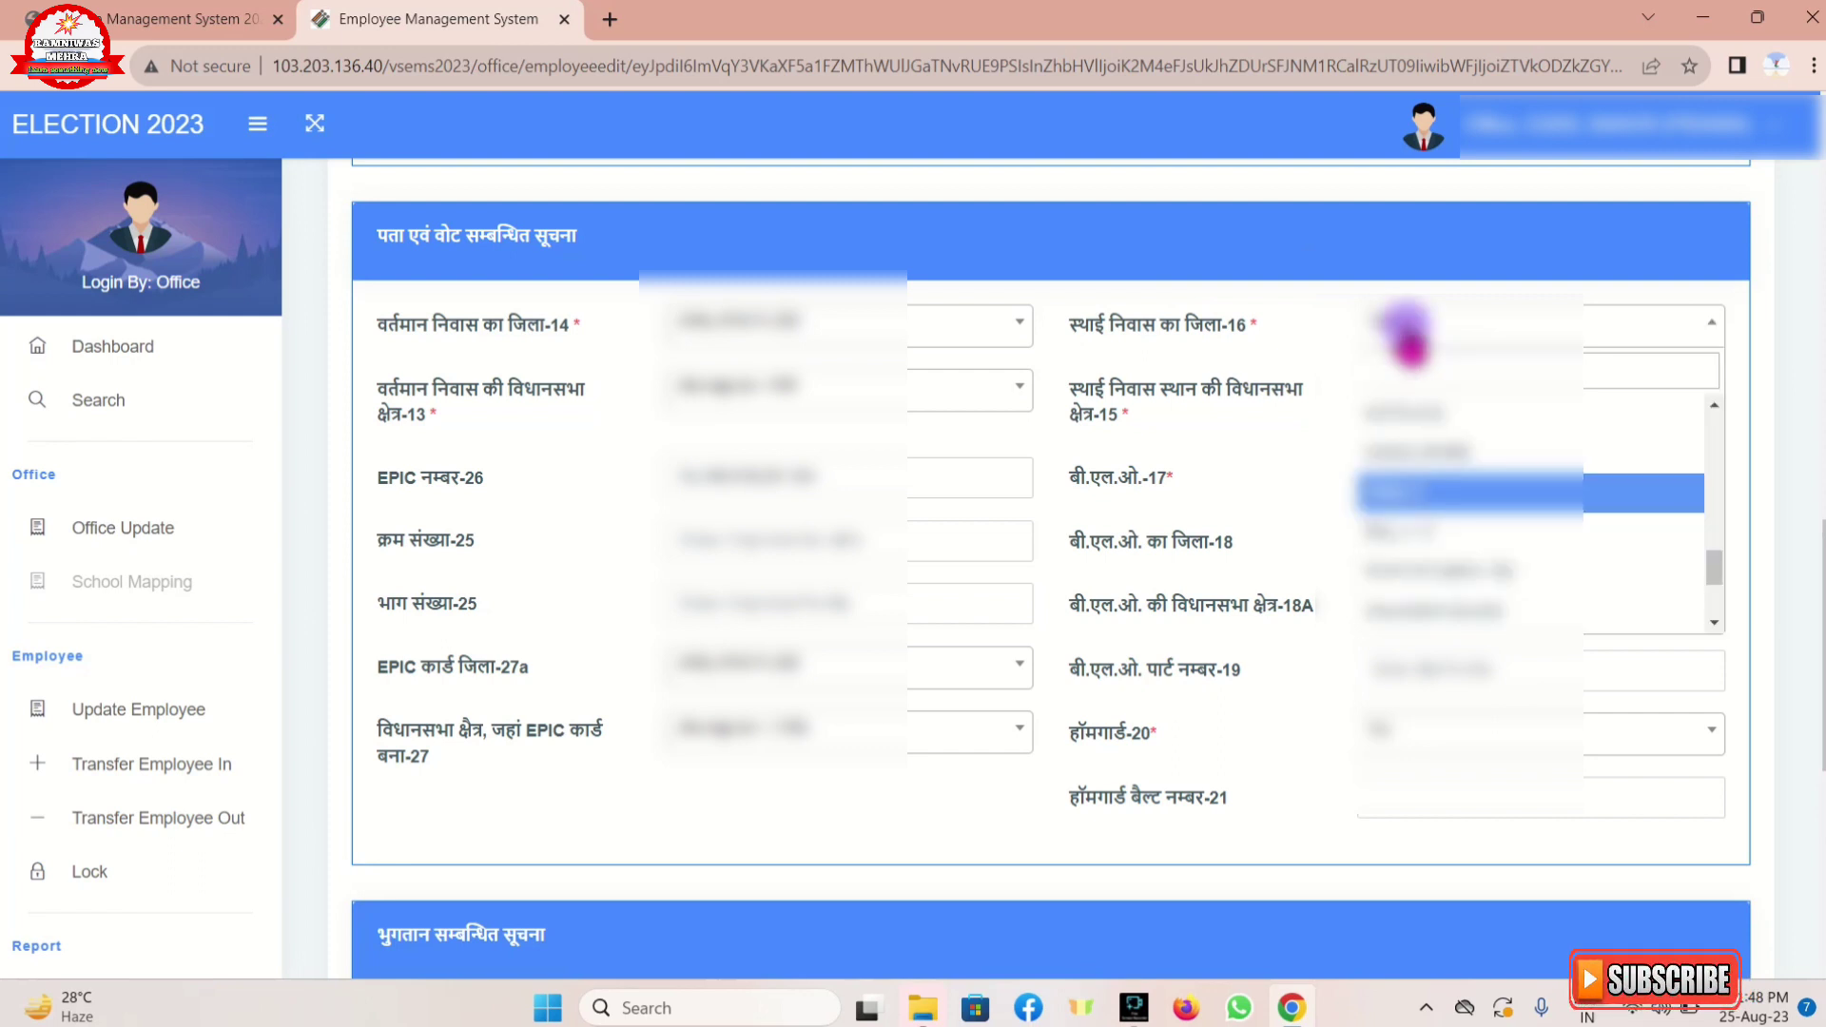
scroll(1463, 490, "down", 3)
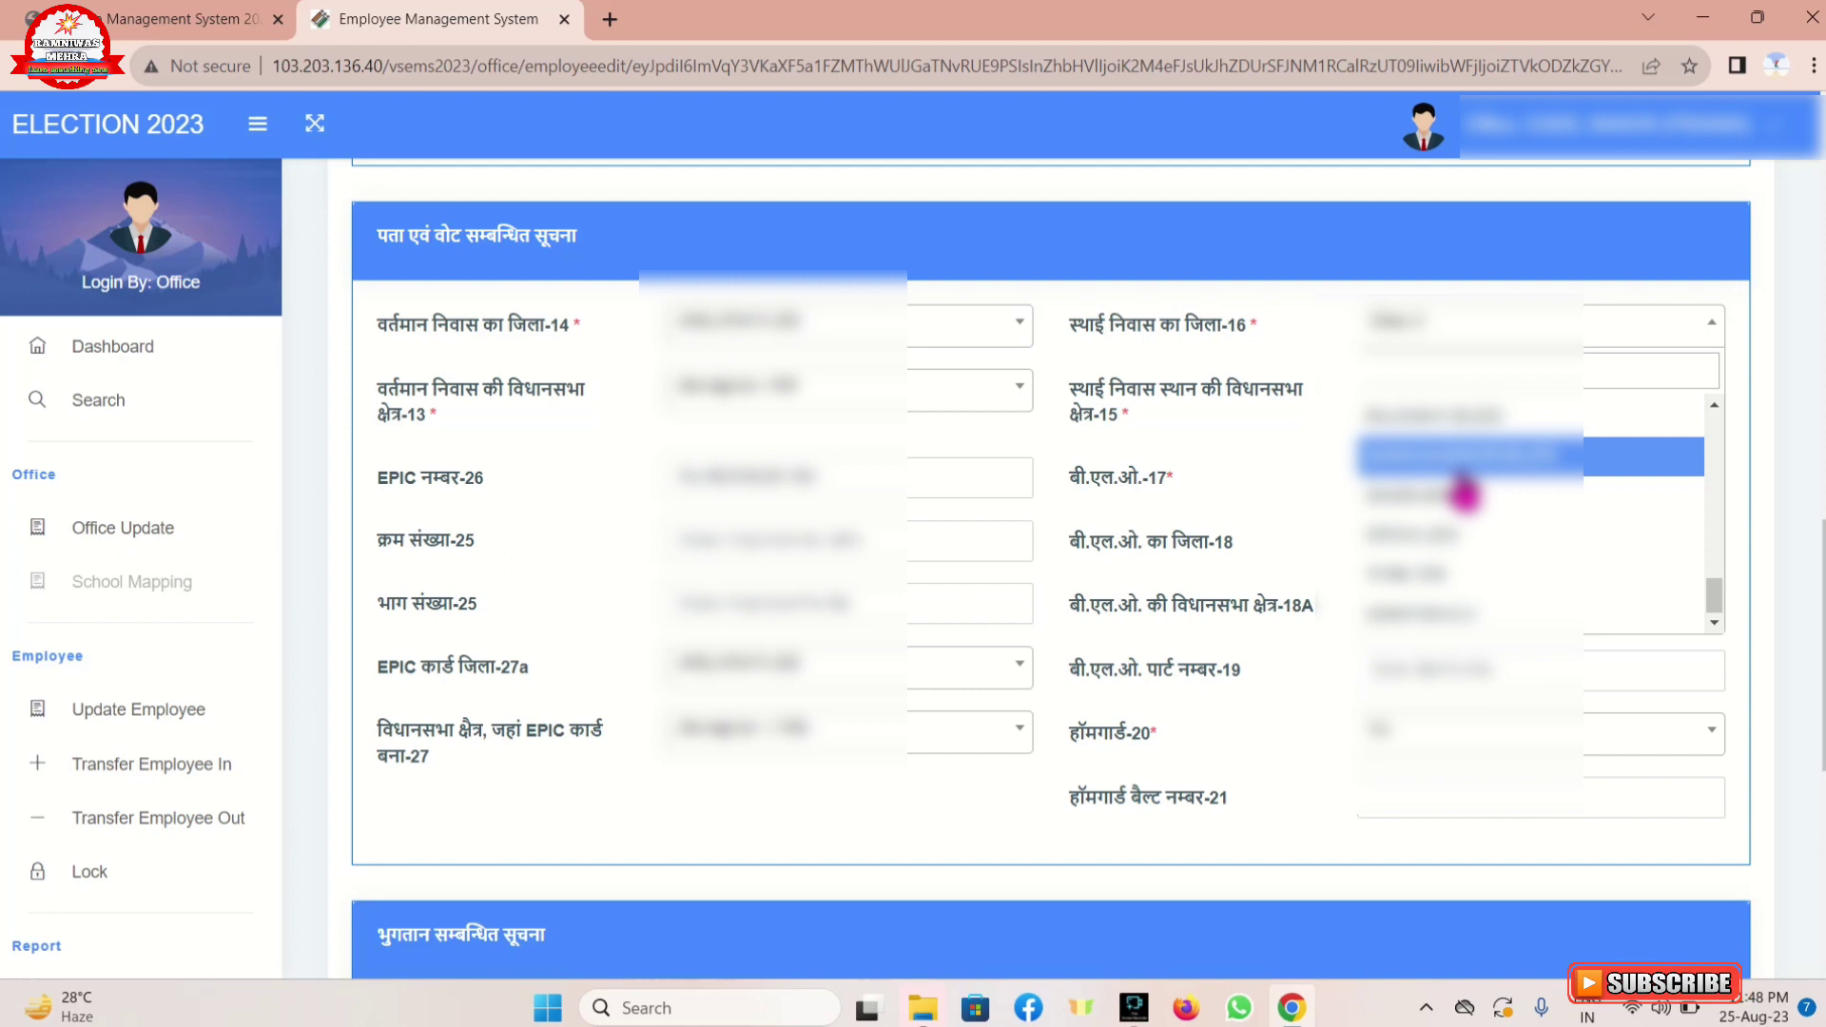
scroll(1463, 490, "up", 2)
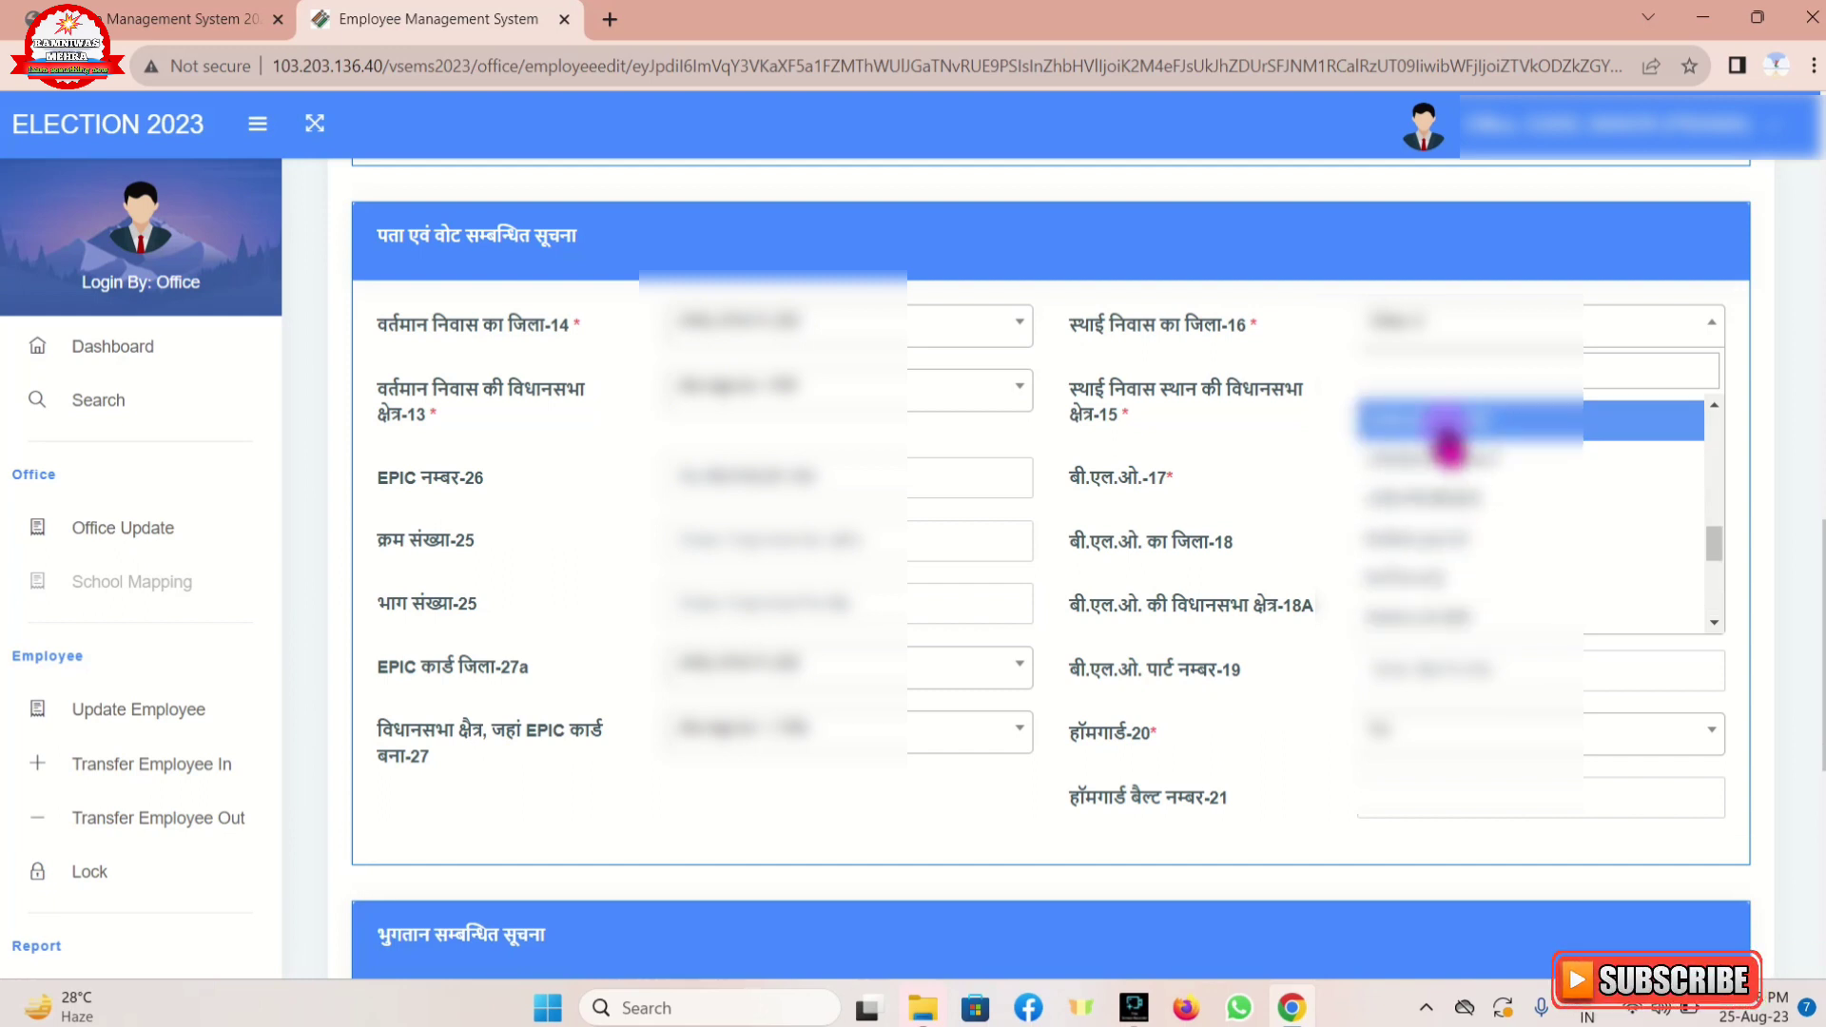
left_click(1463, 487)
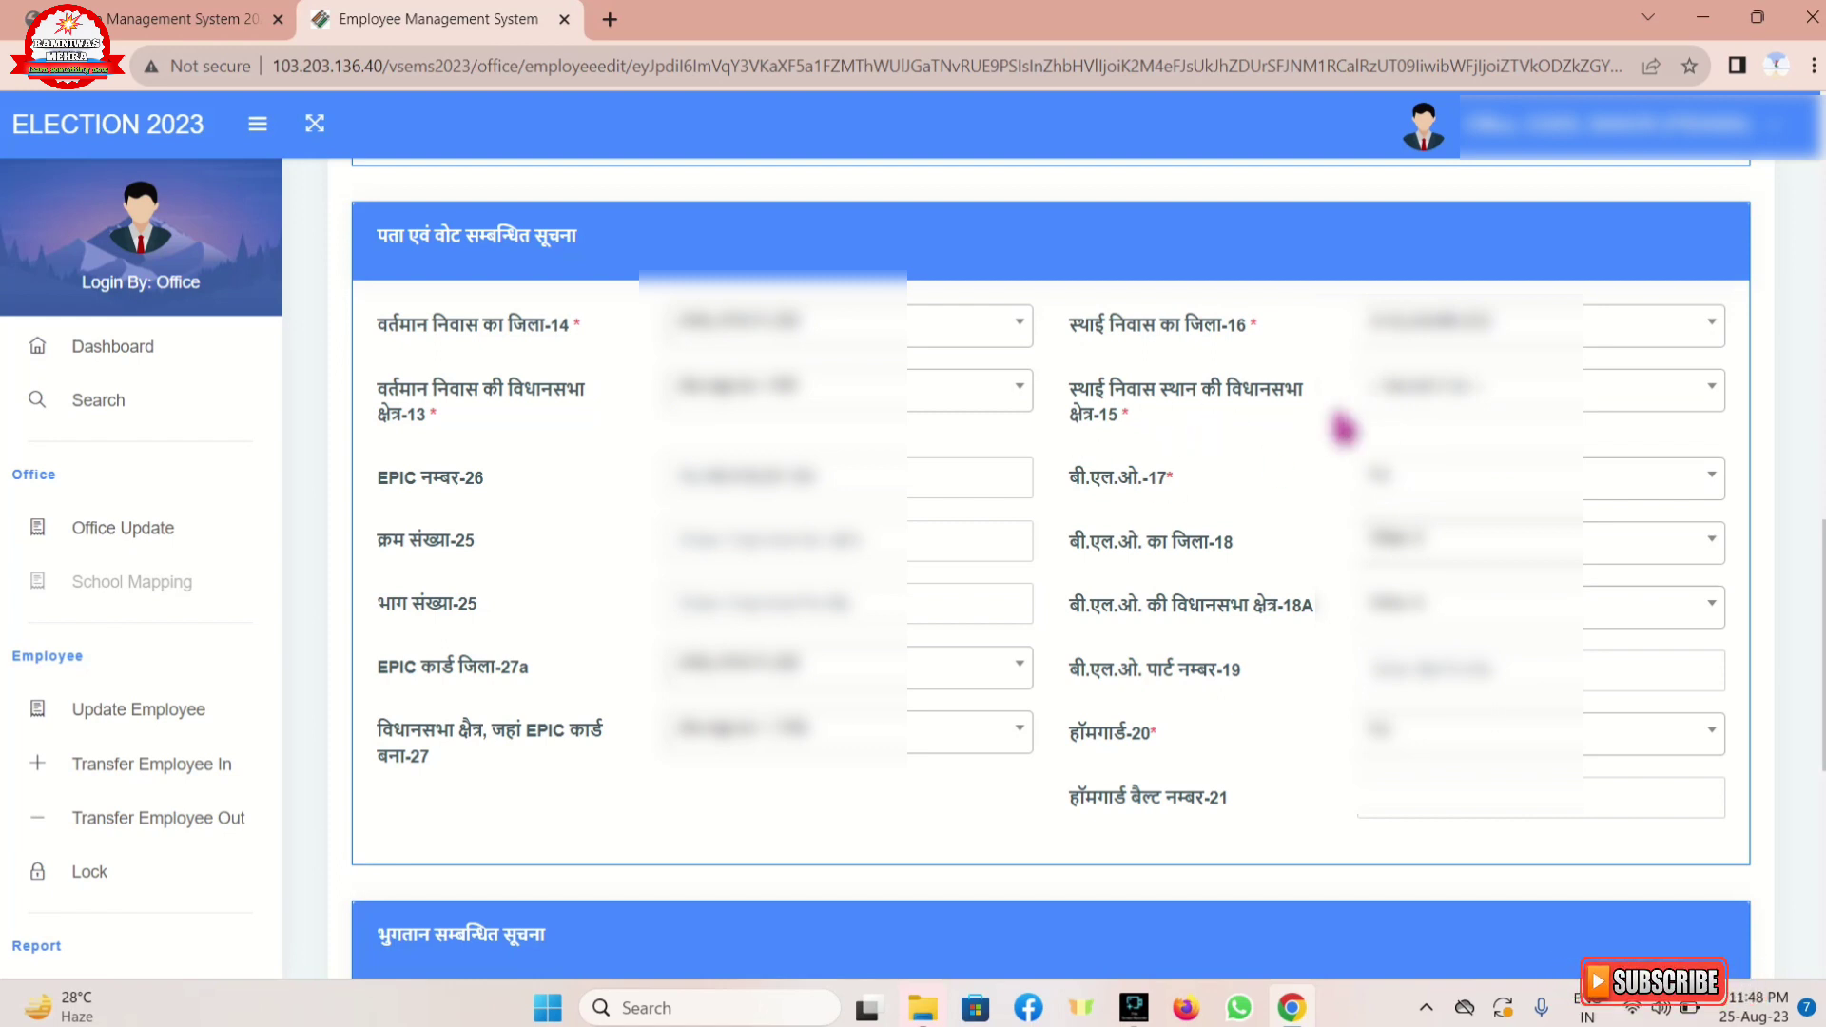
left_click(1424, 395)
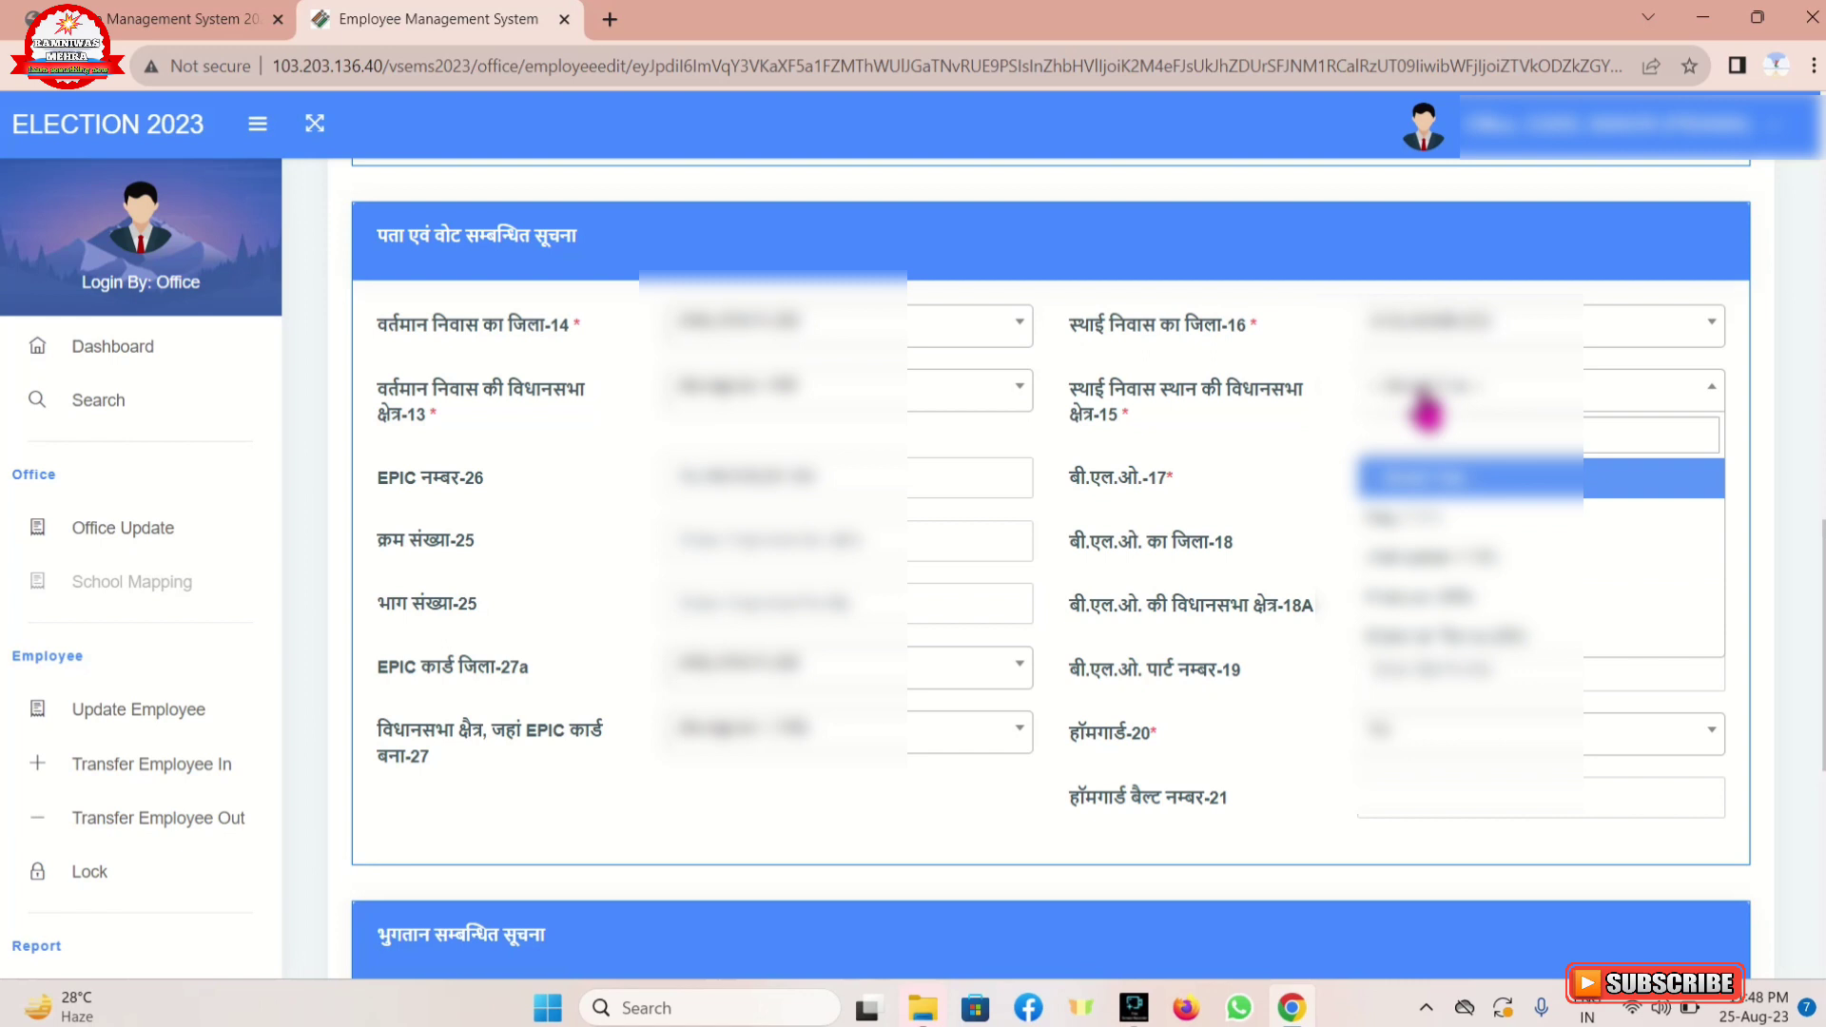
left_click(1428, 561)
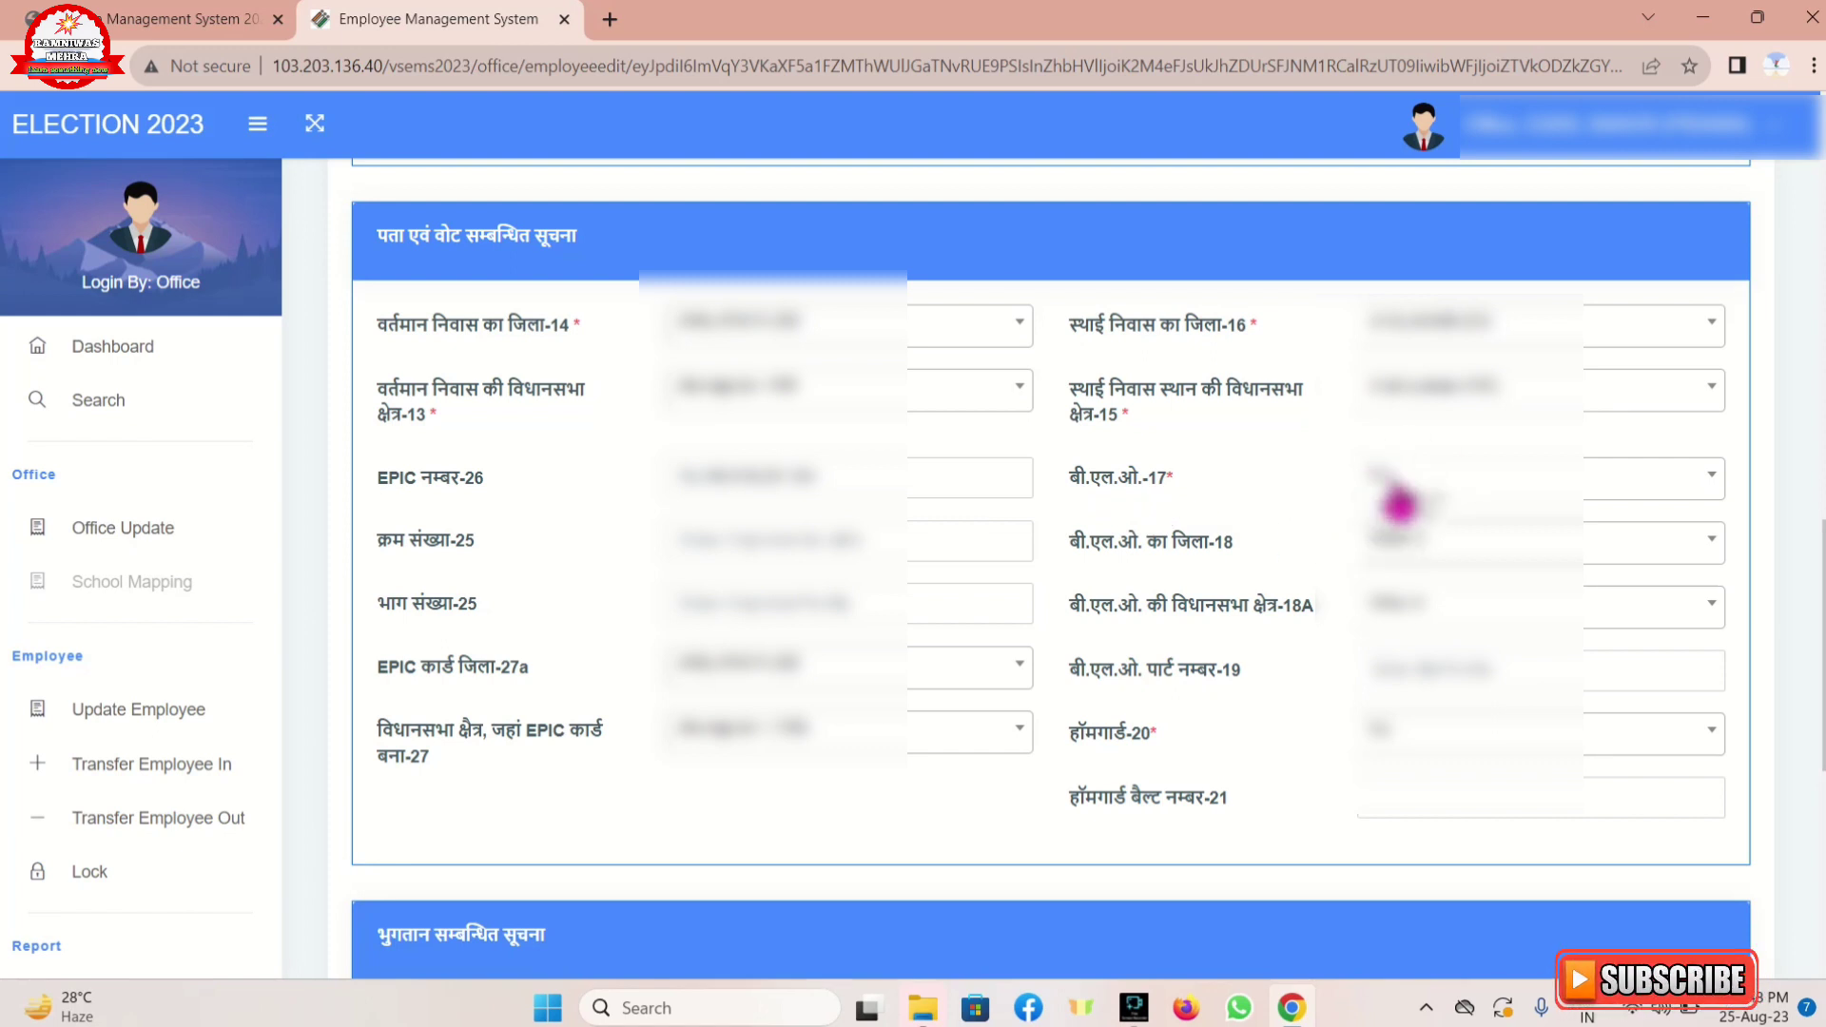
Select the employee's BLO status (17) and check the BLO district (18) and BLO constituency (18A) options
left_click(1395, 480)
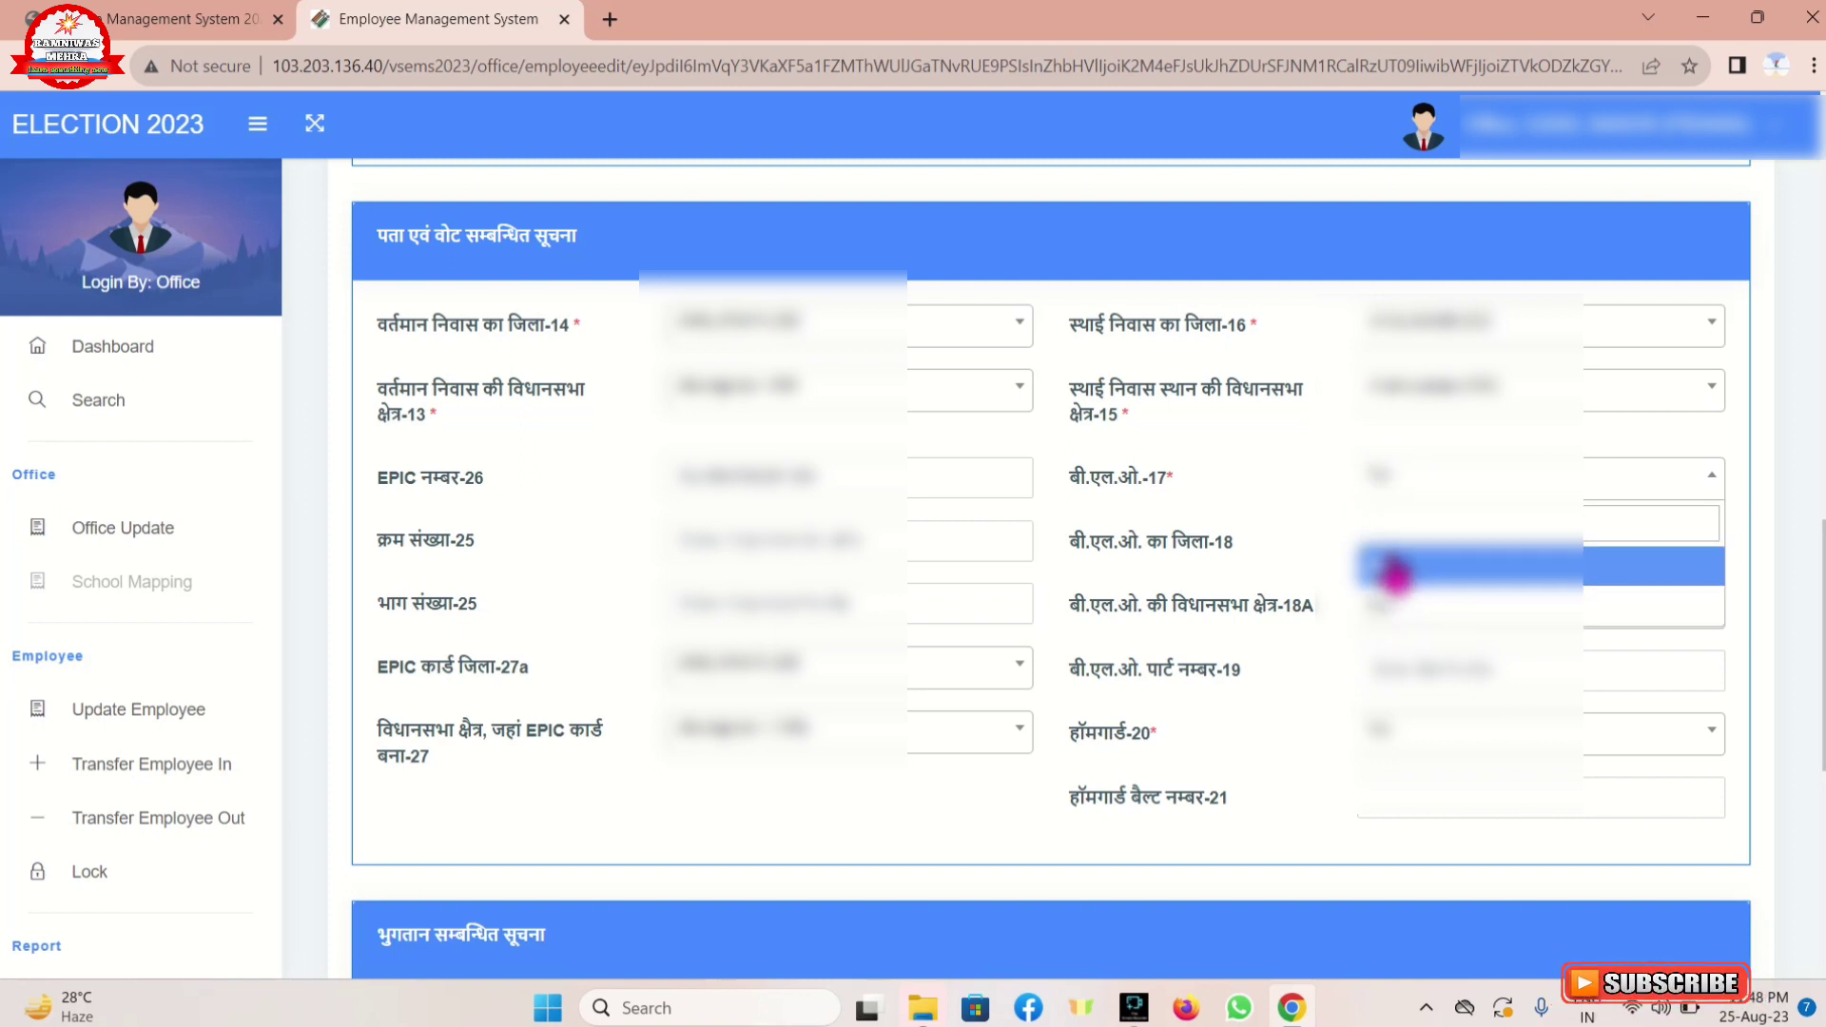
left_click(1396, 571)
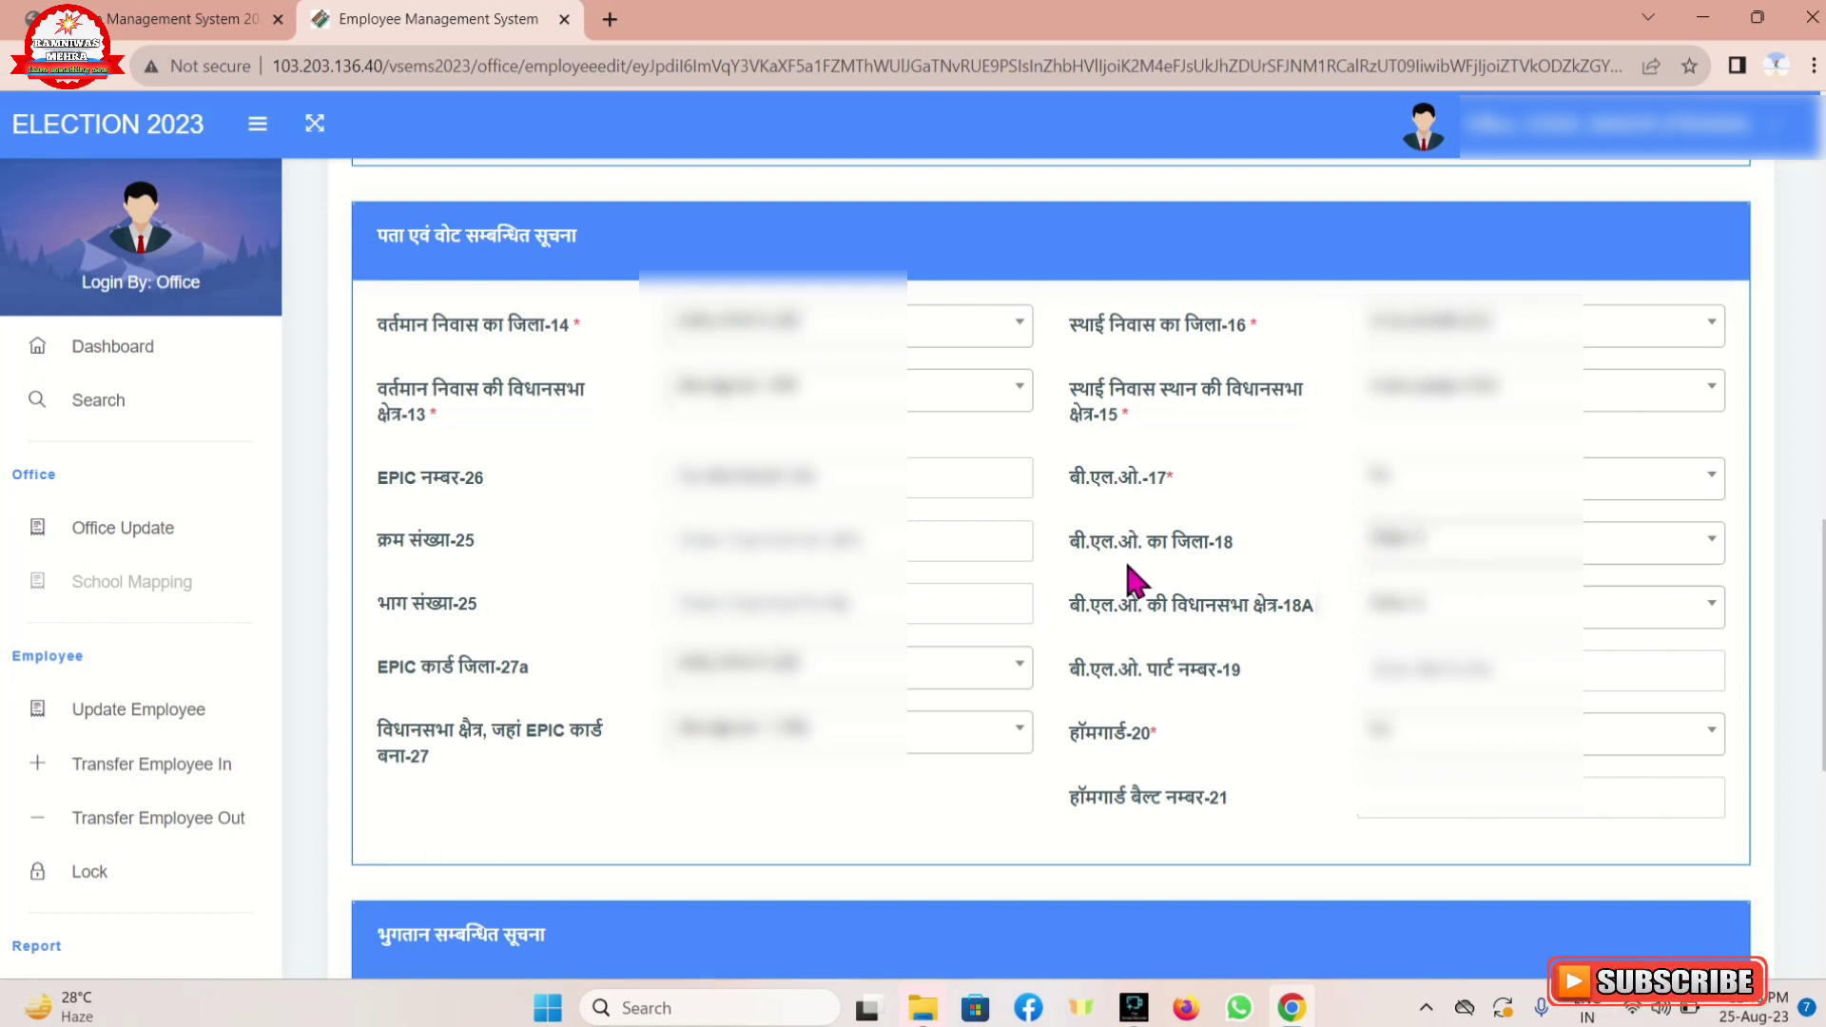
left_click(1398, 569)
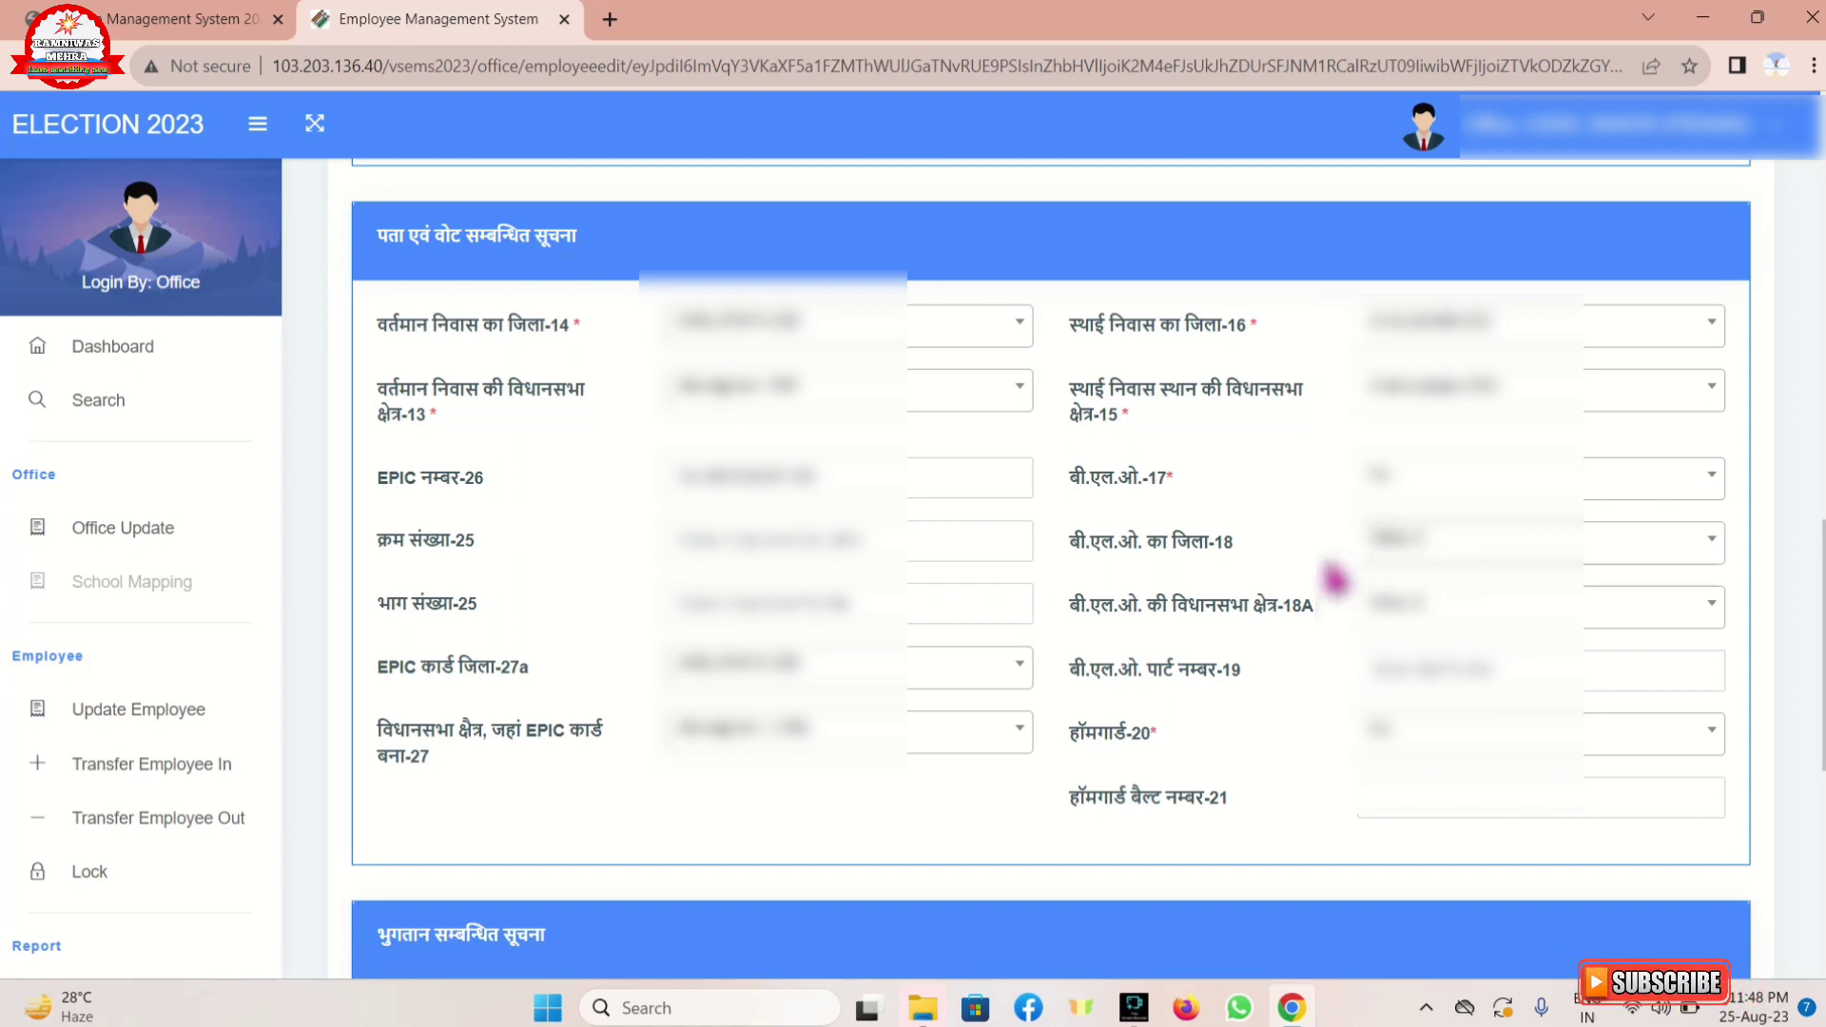
left_click(1375, 569)
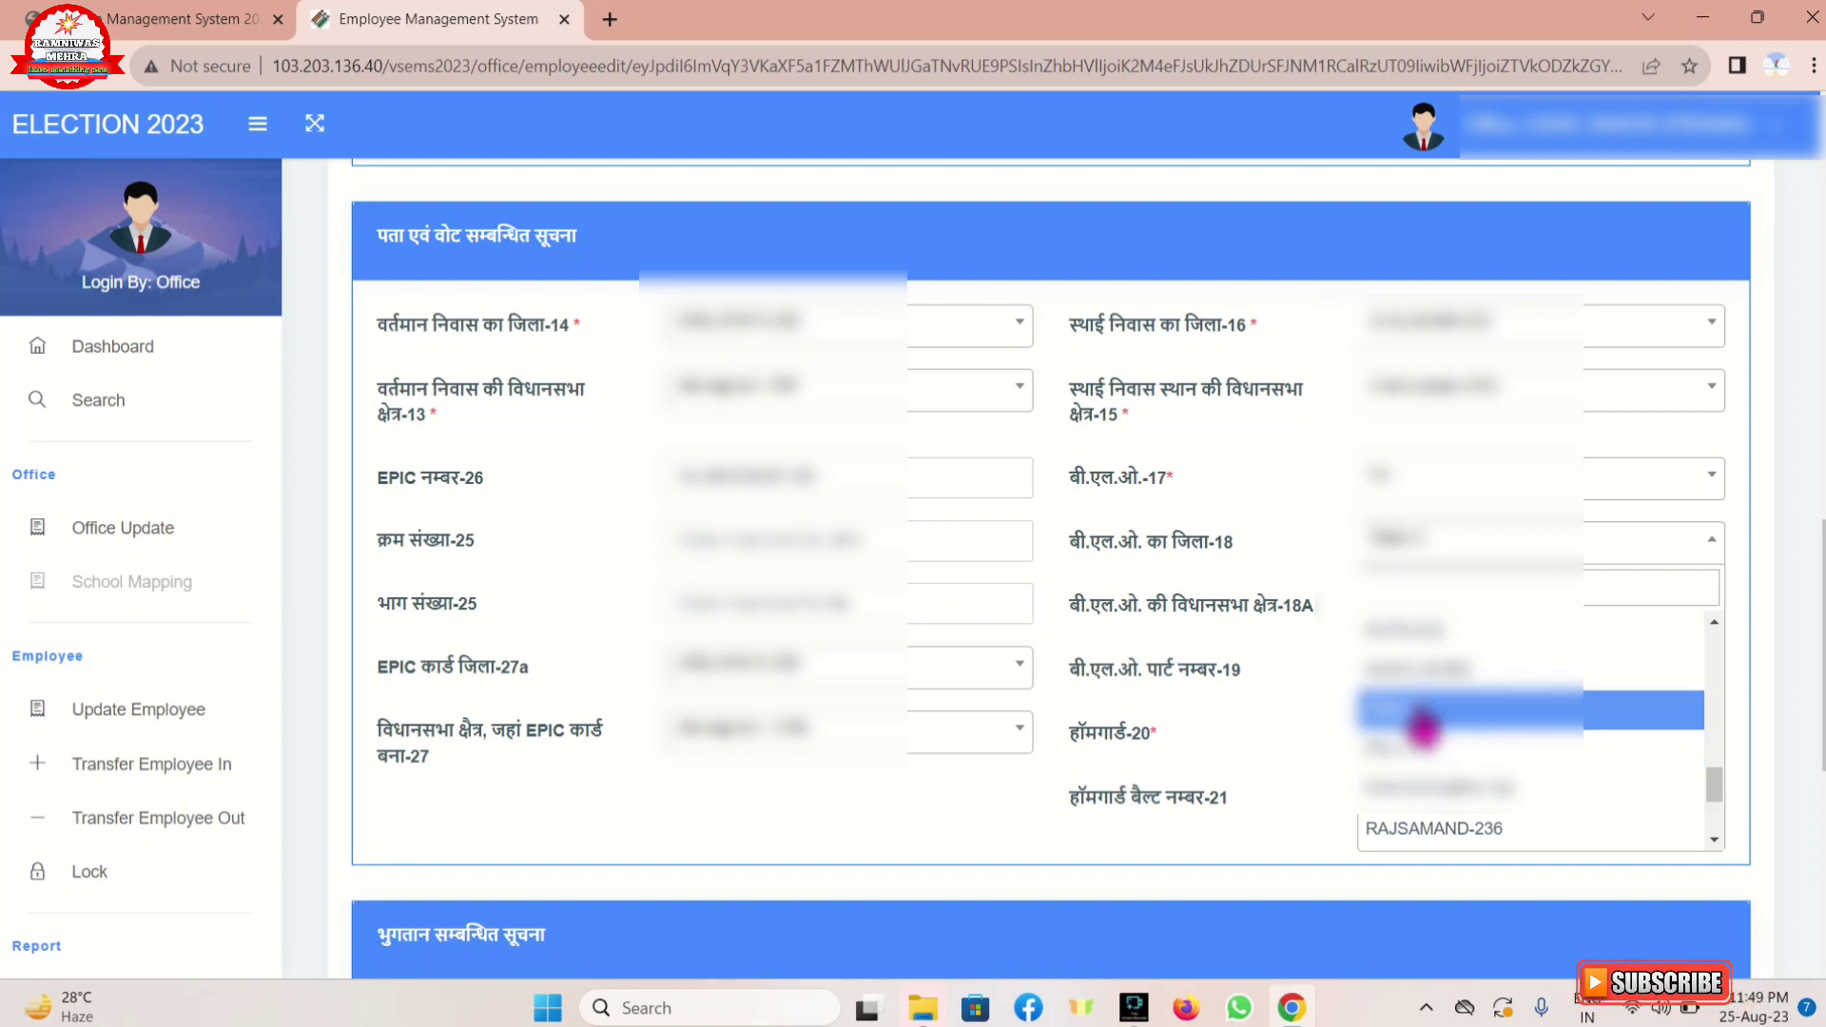
left_click(1418, 723)
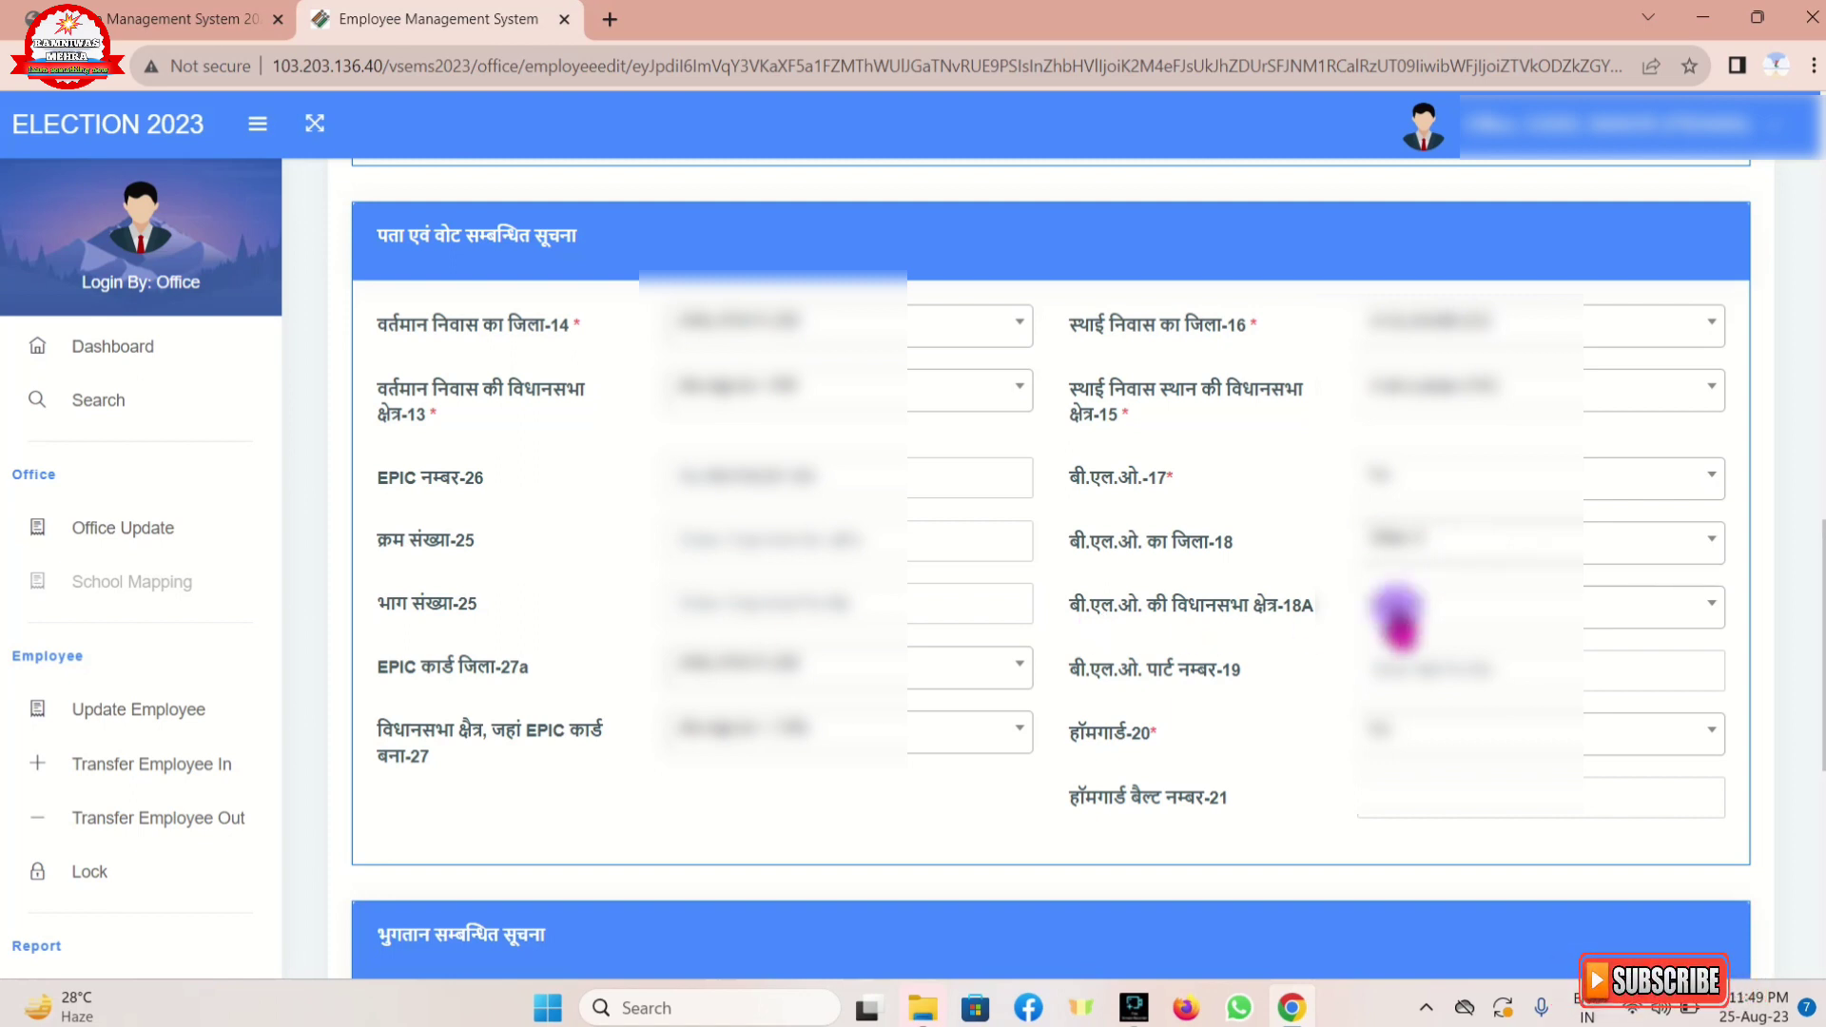
left_click(1399, 619)
scroll(1408, 860, "up", 1)
scroll(1408, 861, "down", 1)
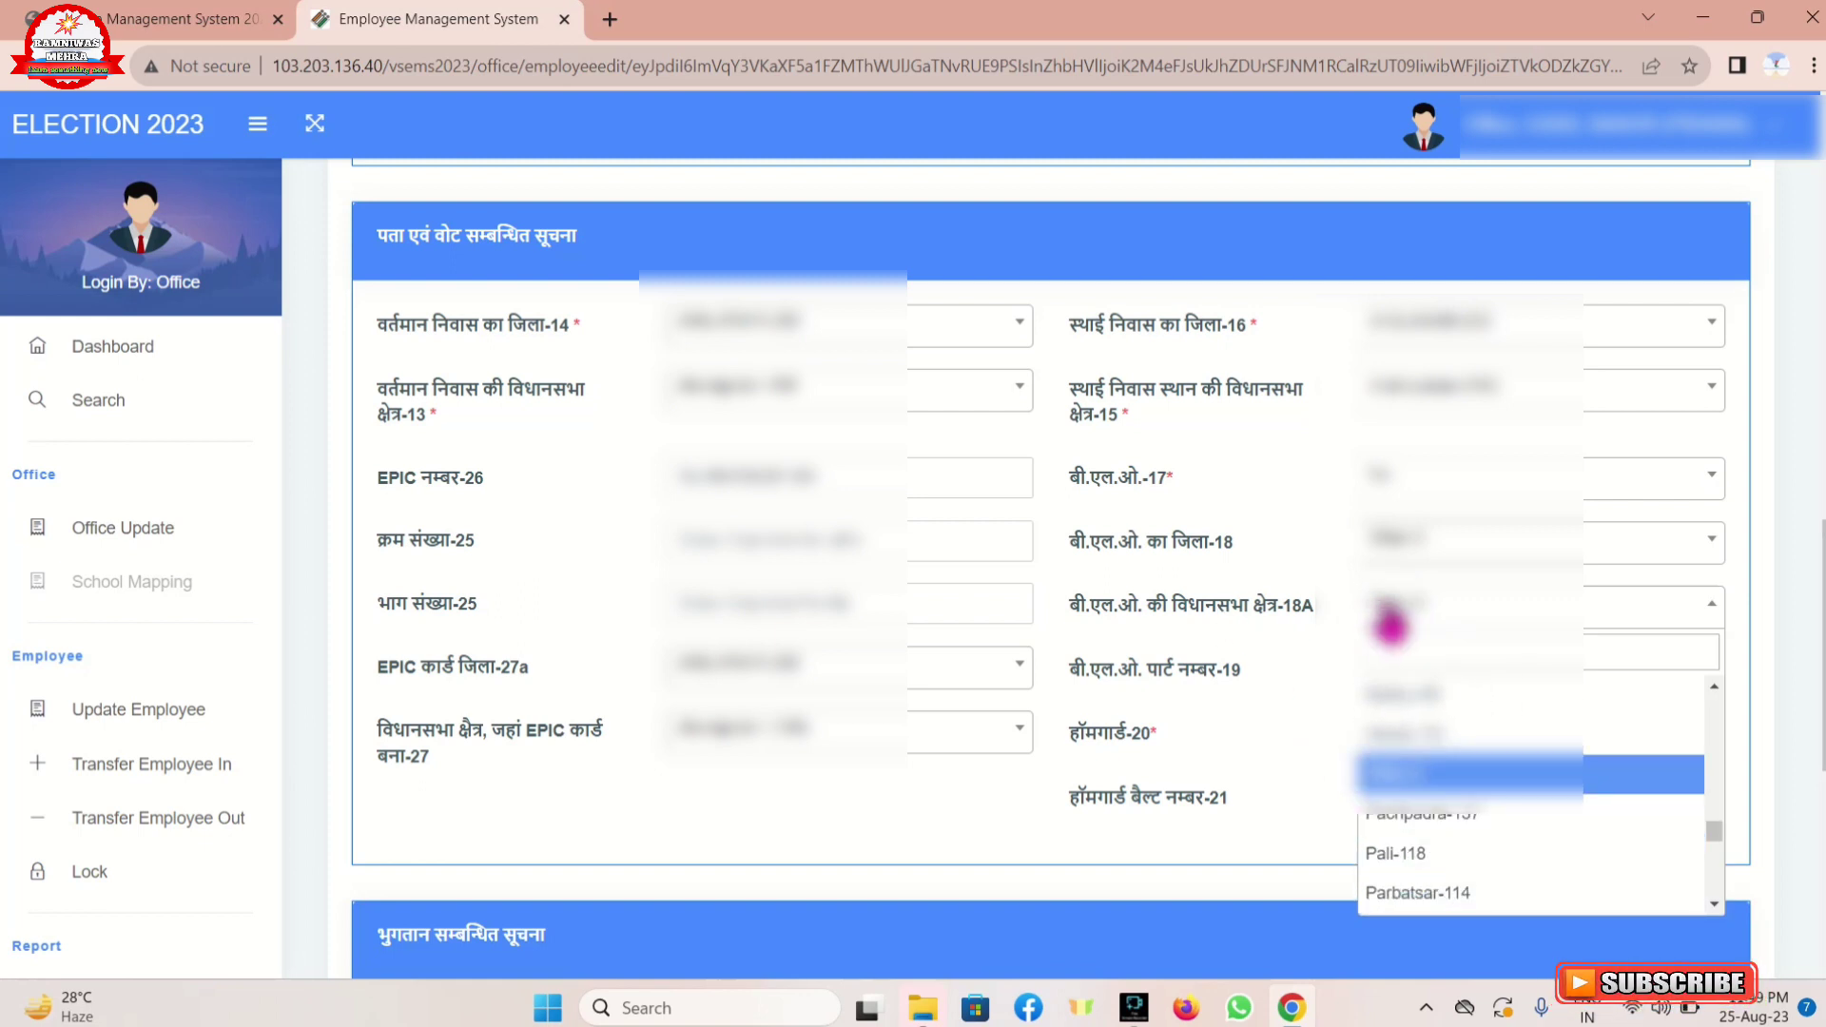
left_click(1390, 614)
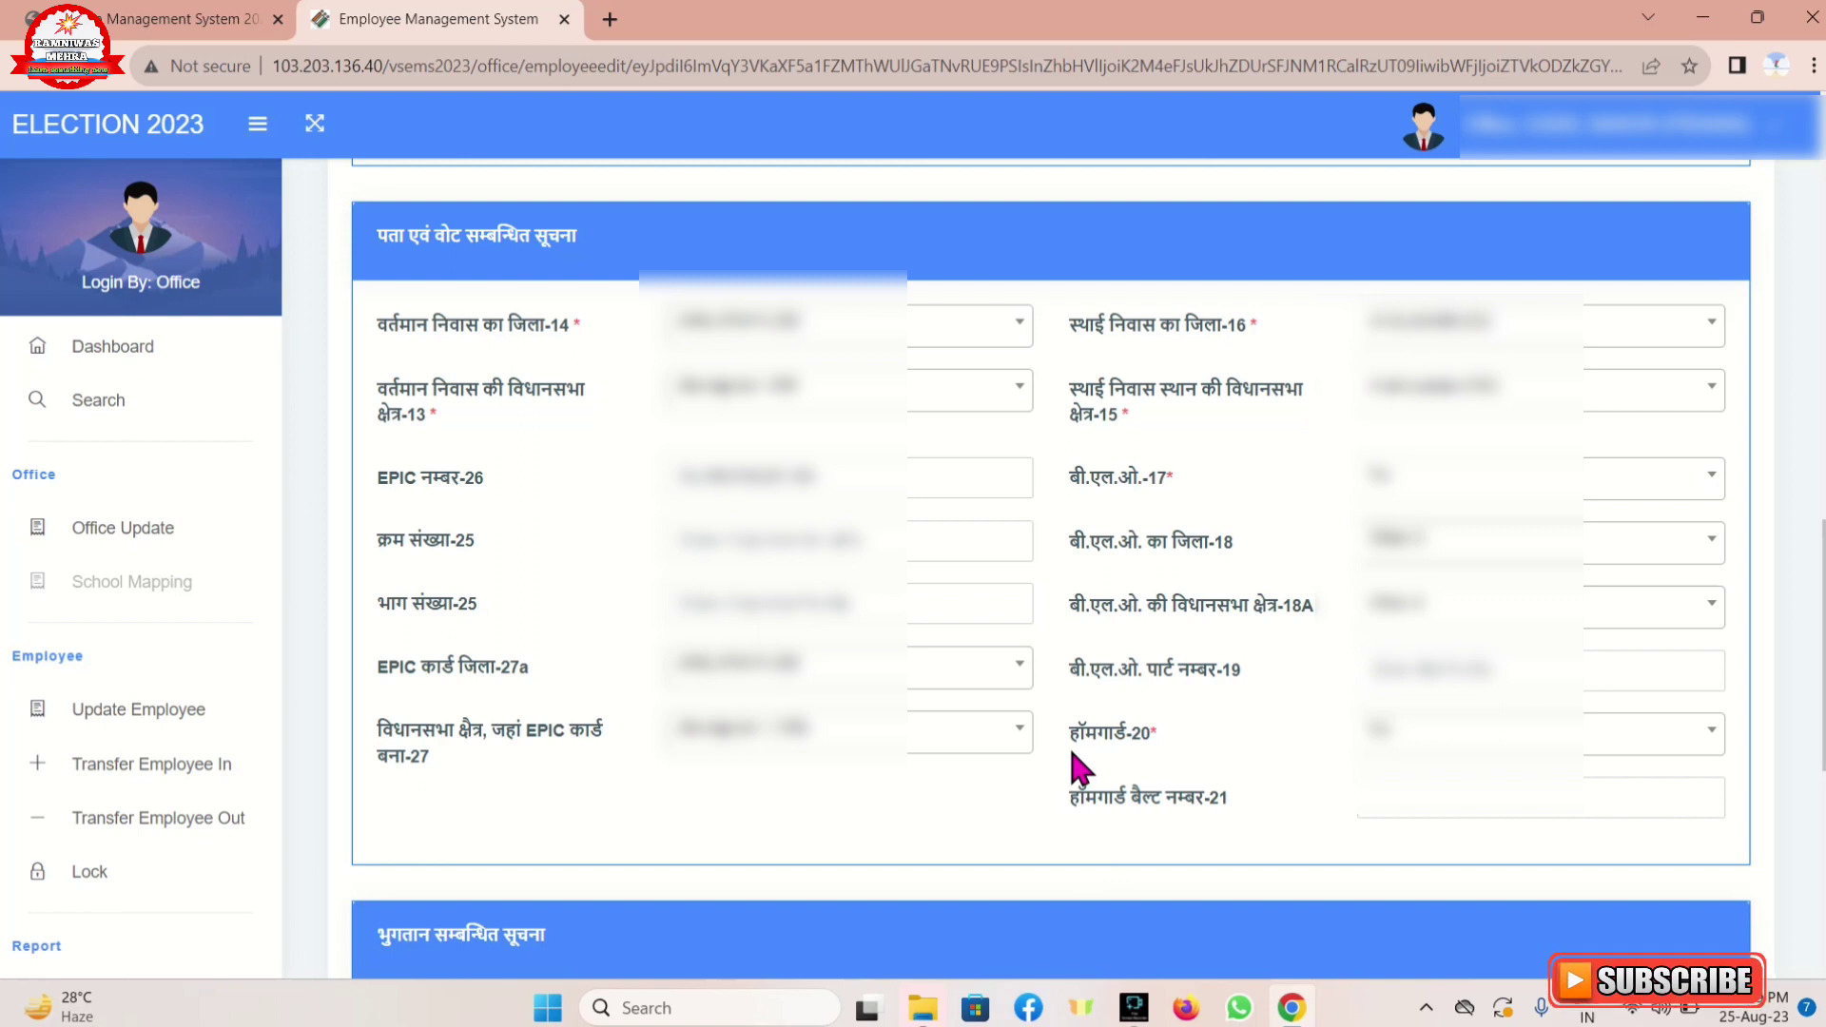
Set Home Guard (20) to No and submit the employee's update form
left_click(1398, 742)
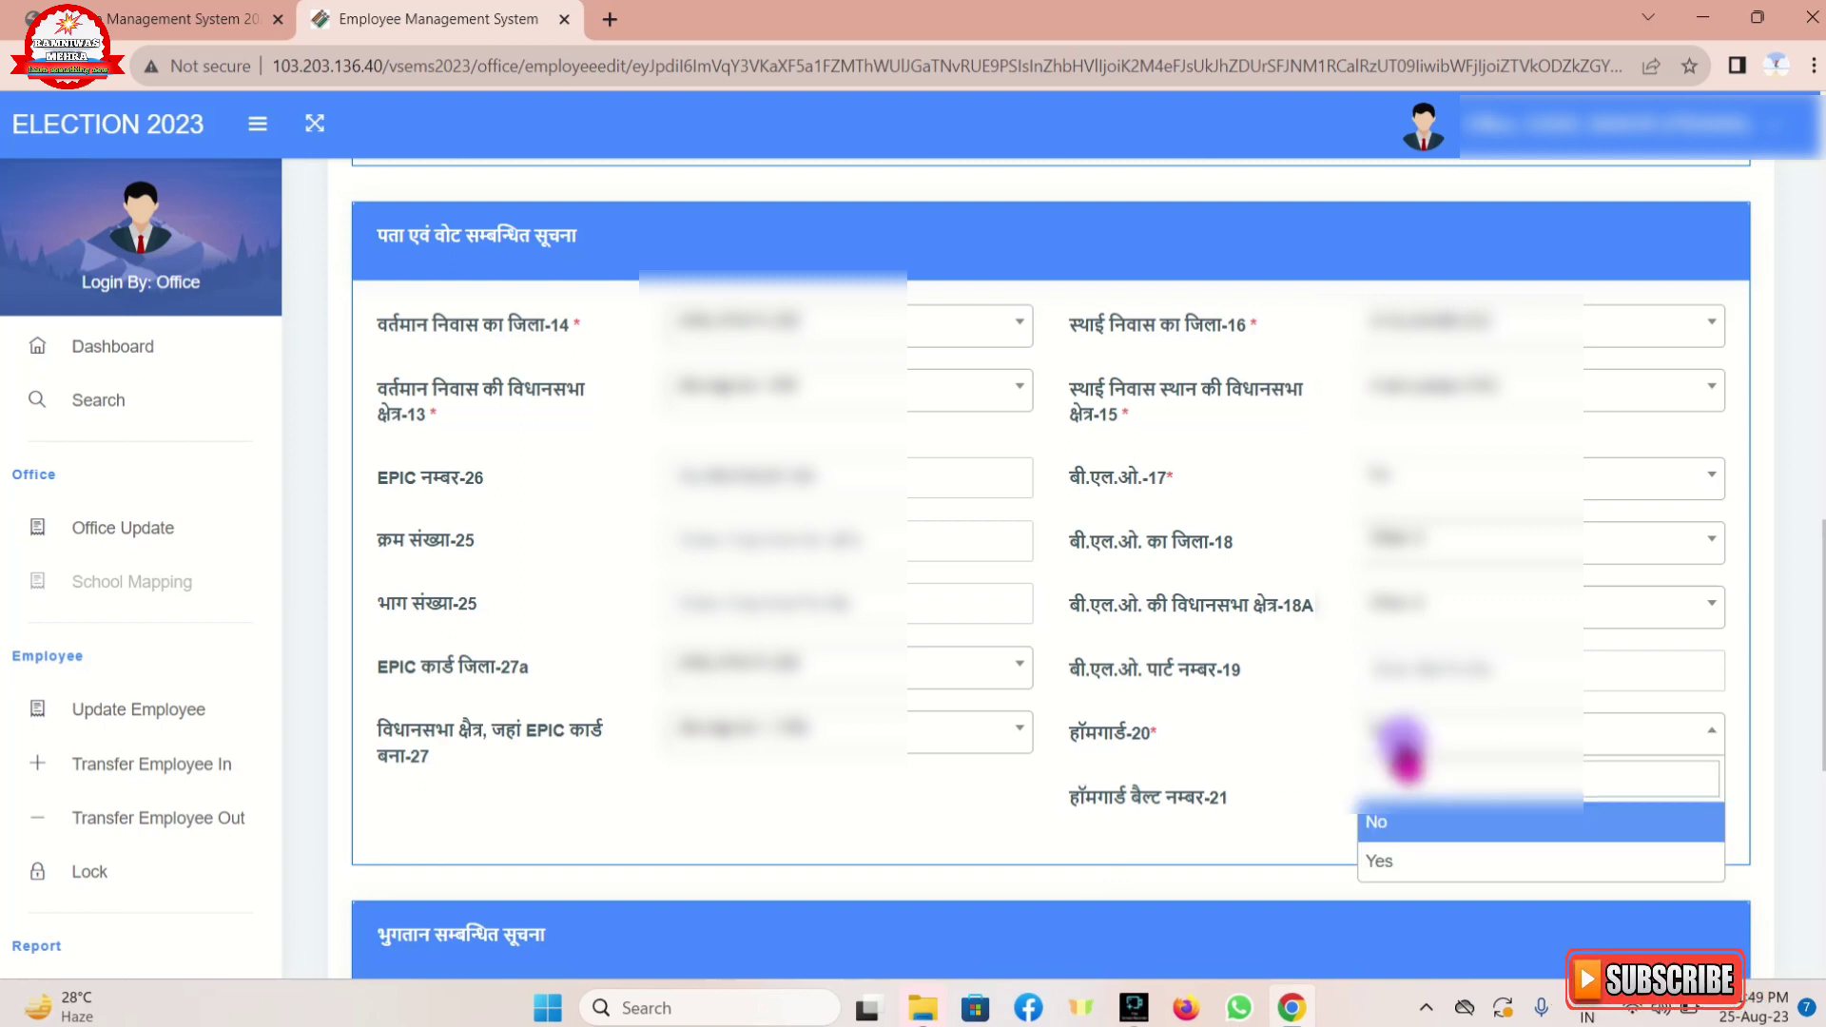
left_click(1416, 828)
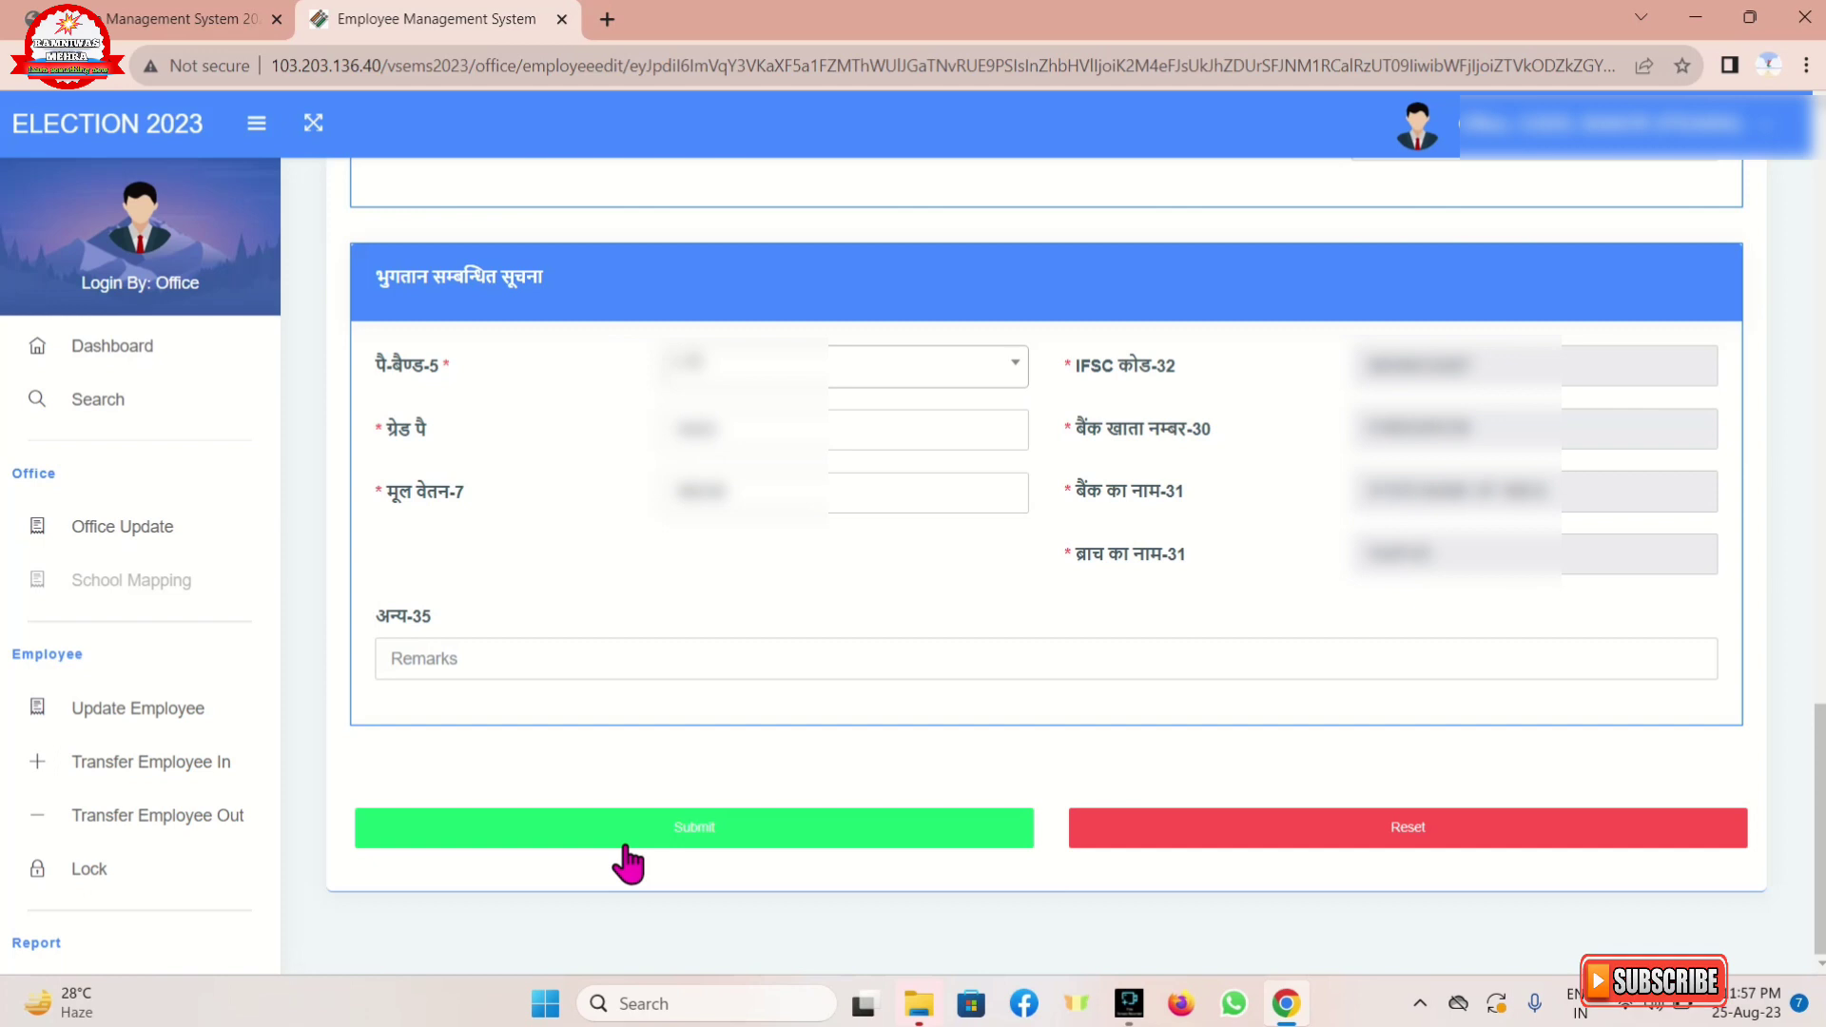
left_click(775, 845)
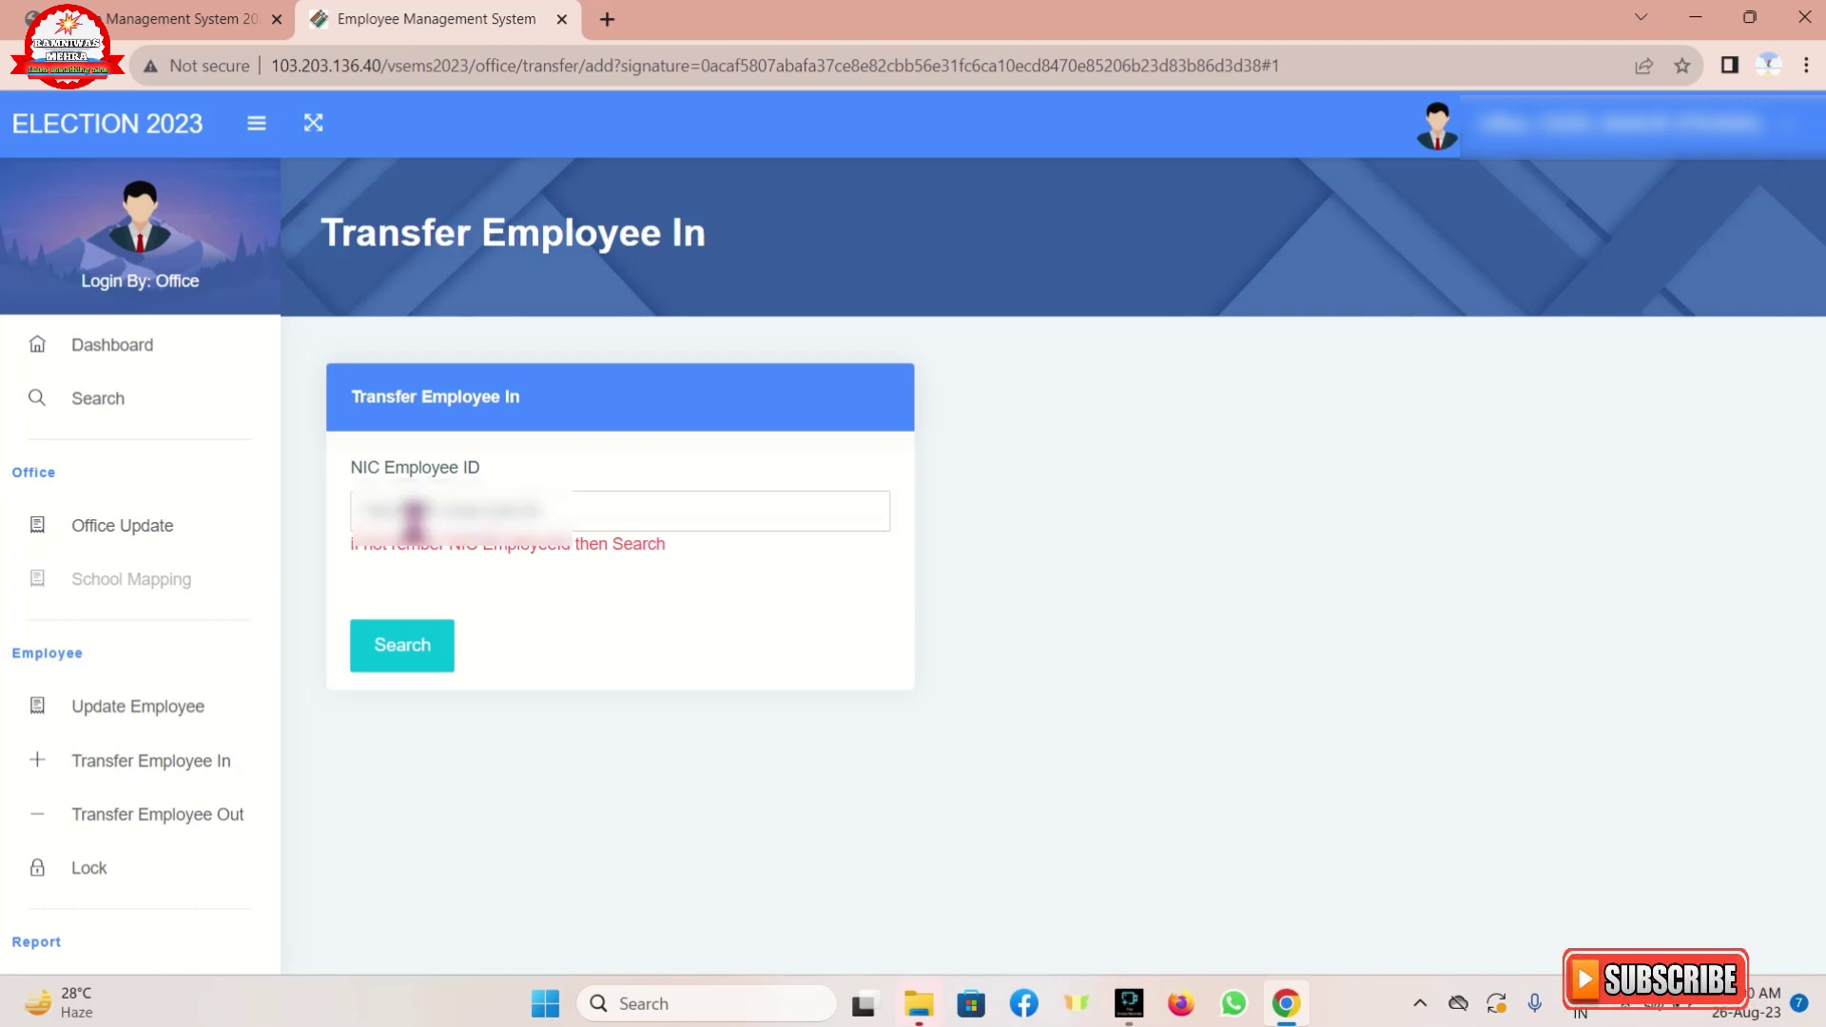
Search for an employee to transfer in by entering the NIC Employee ID, and review the Employee Detail table
left_click(474, 552)
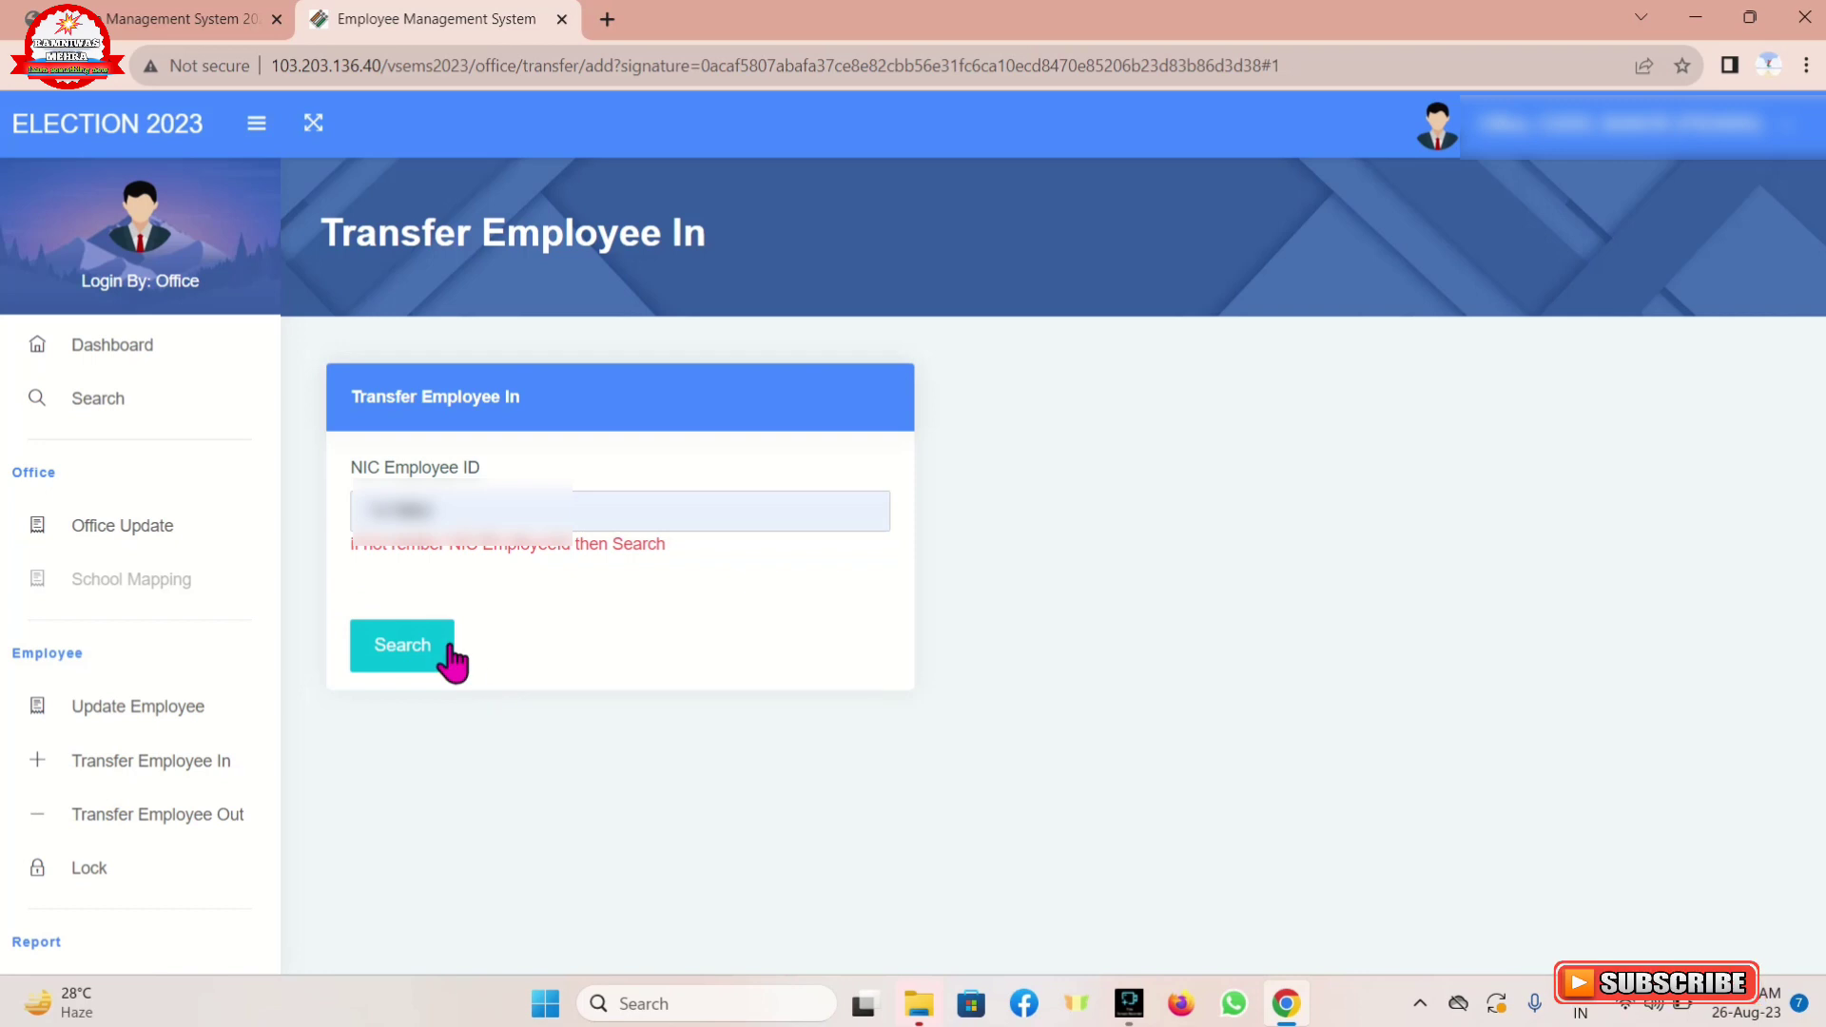
left_click(407, 654)
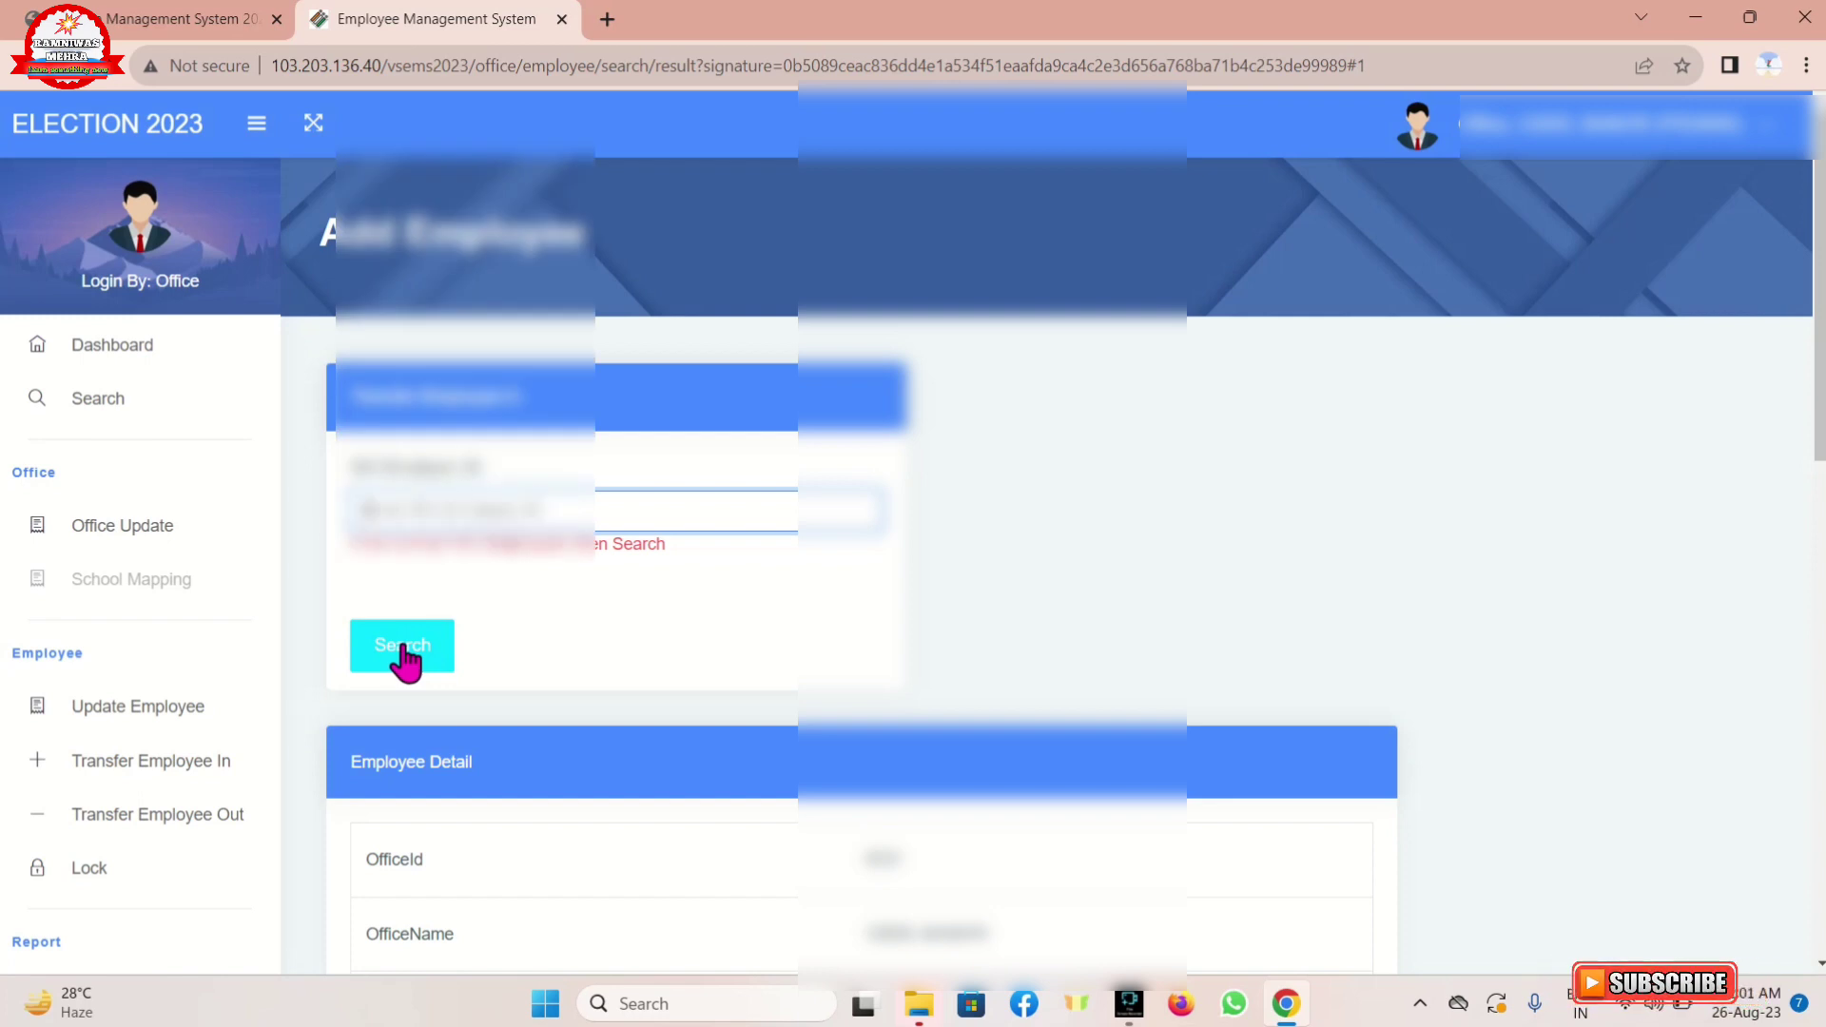
scroll(657, 765, "down", 5)
scroll(653, 761, "down", 4)
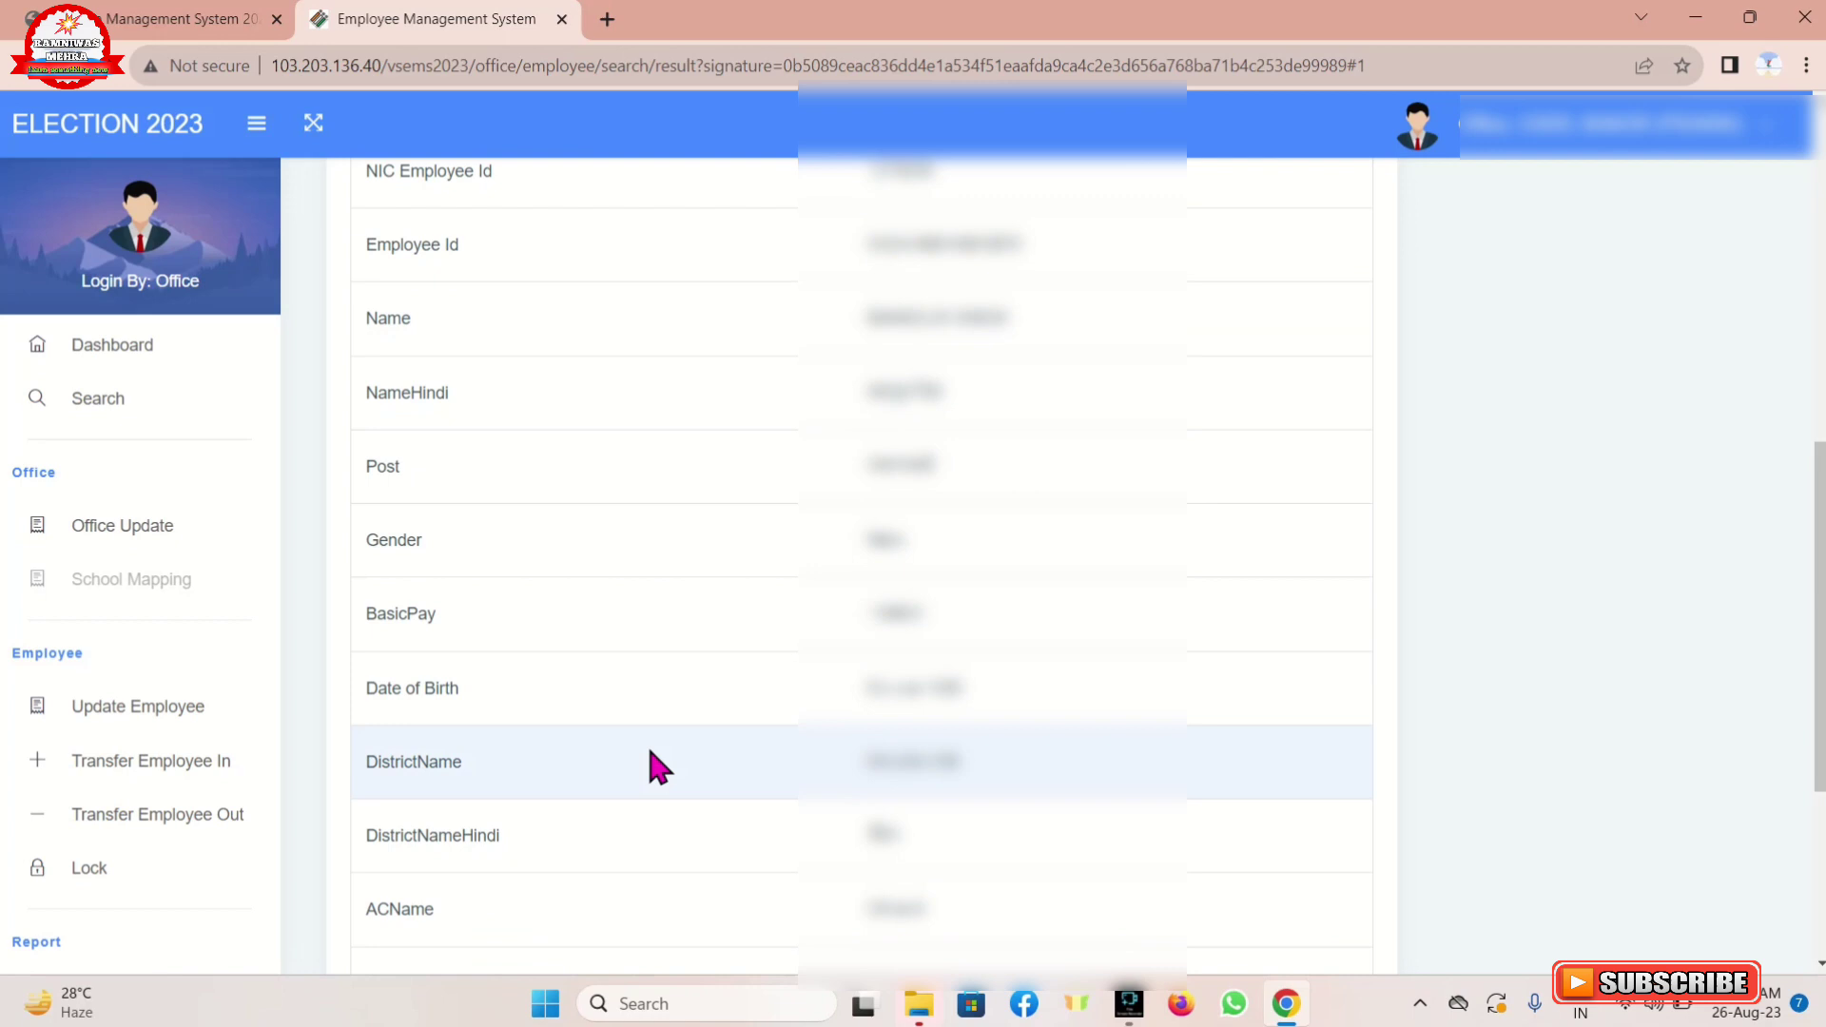
scroll(652, 761, "down", 3)
scroll(653, 762, "down", 2)
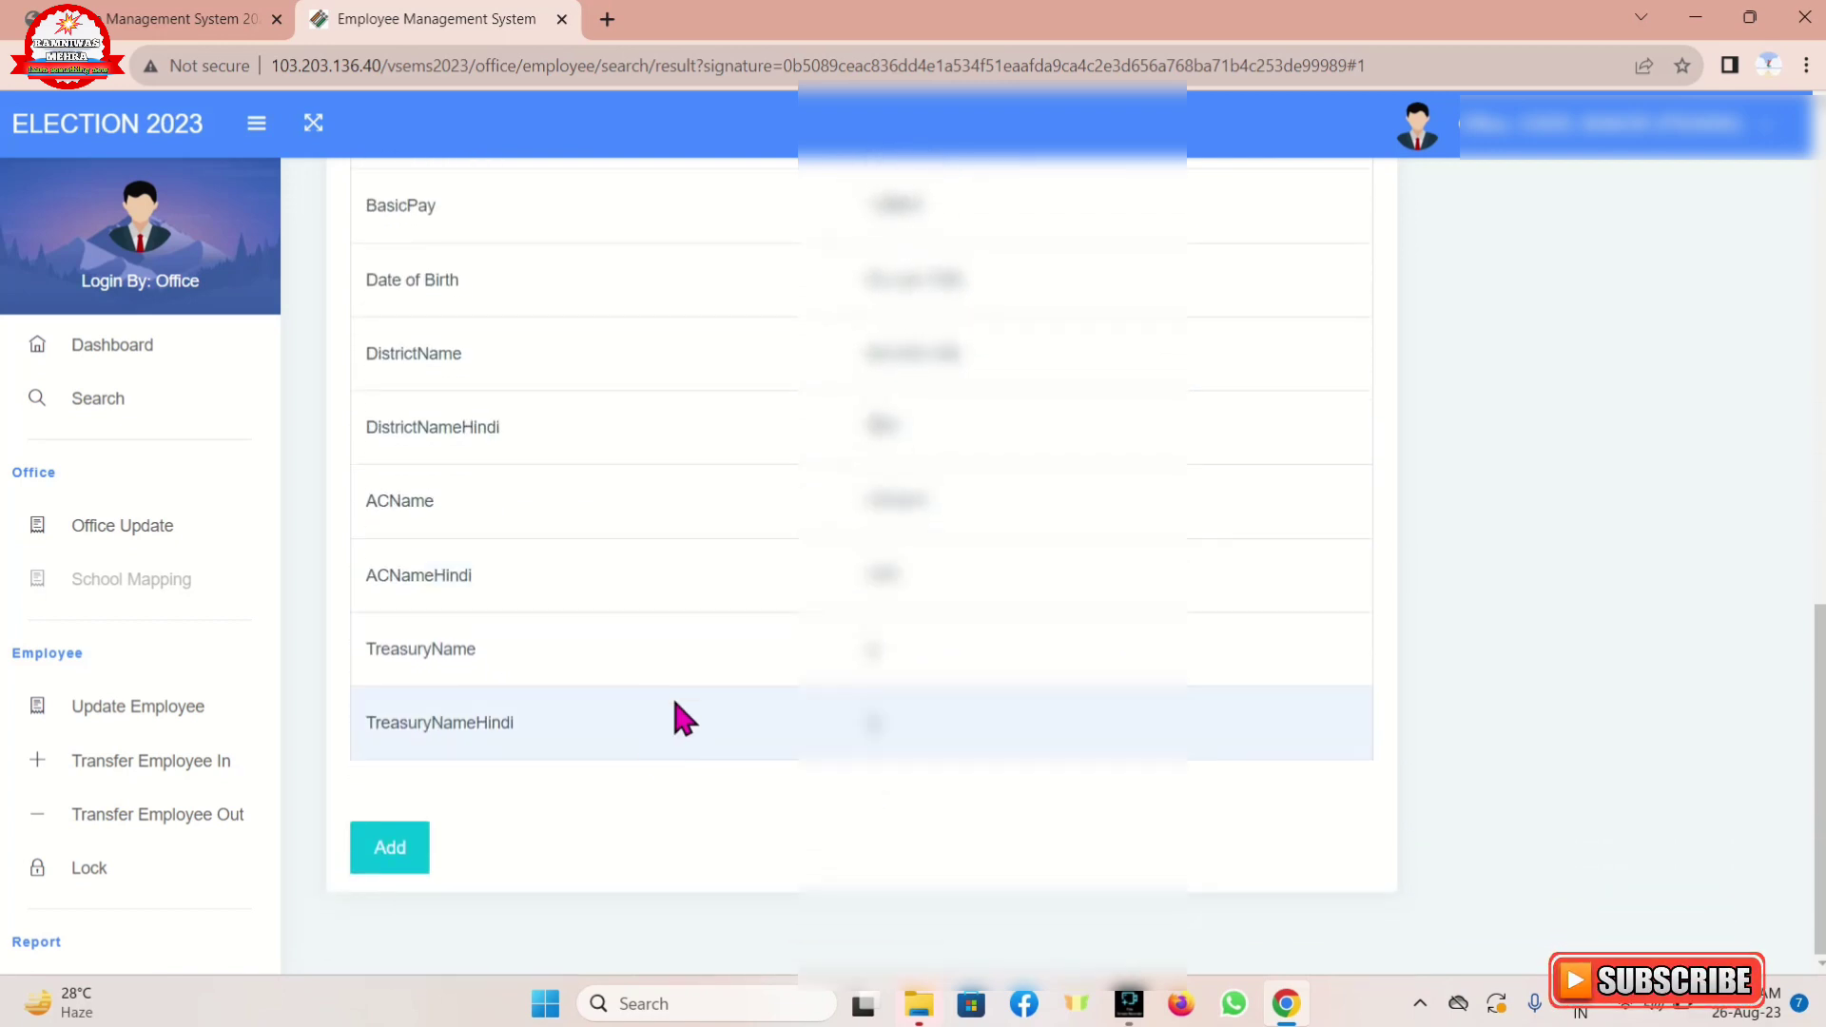
scroll(694, 672, "up", 1)
scroll(694, 666, "up", 6)
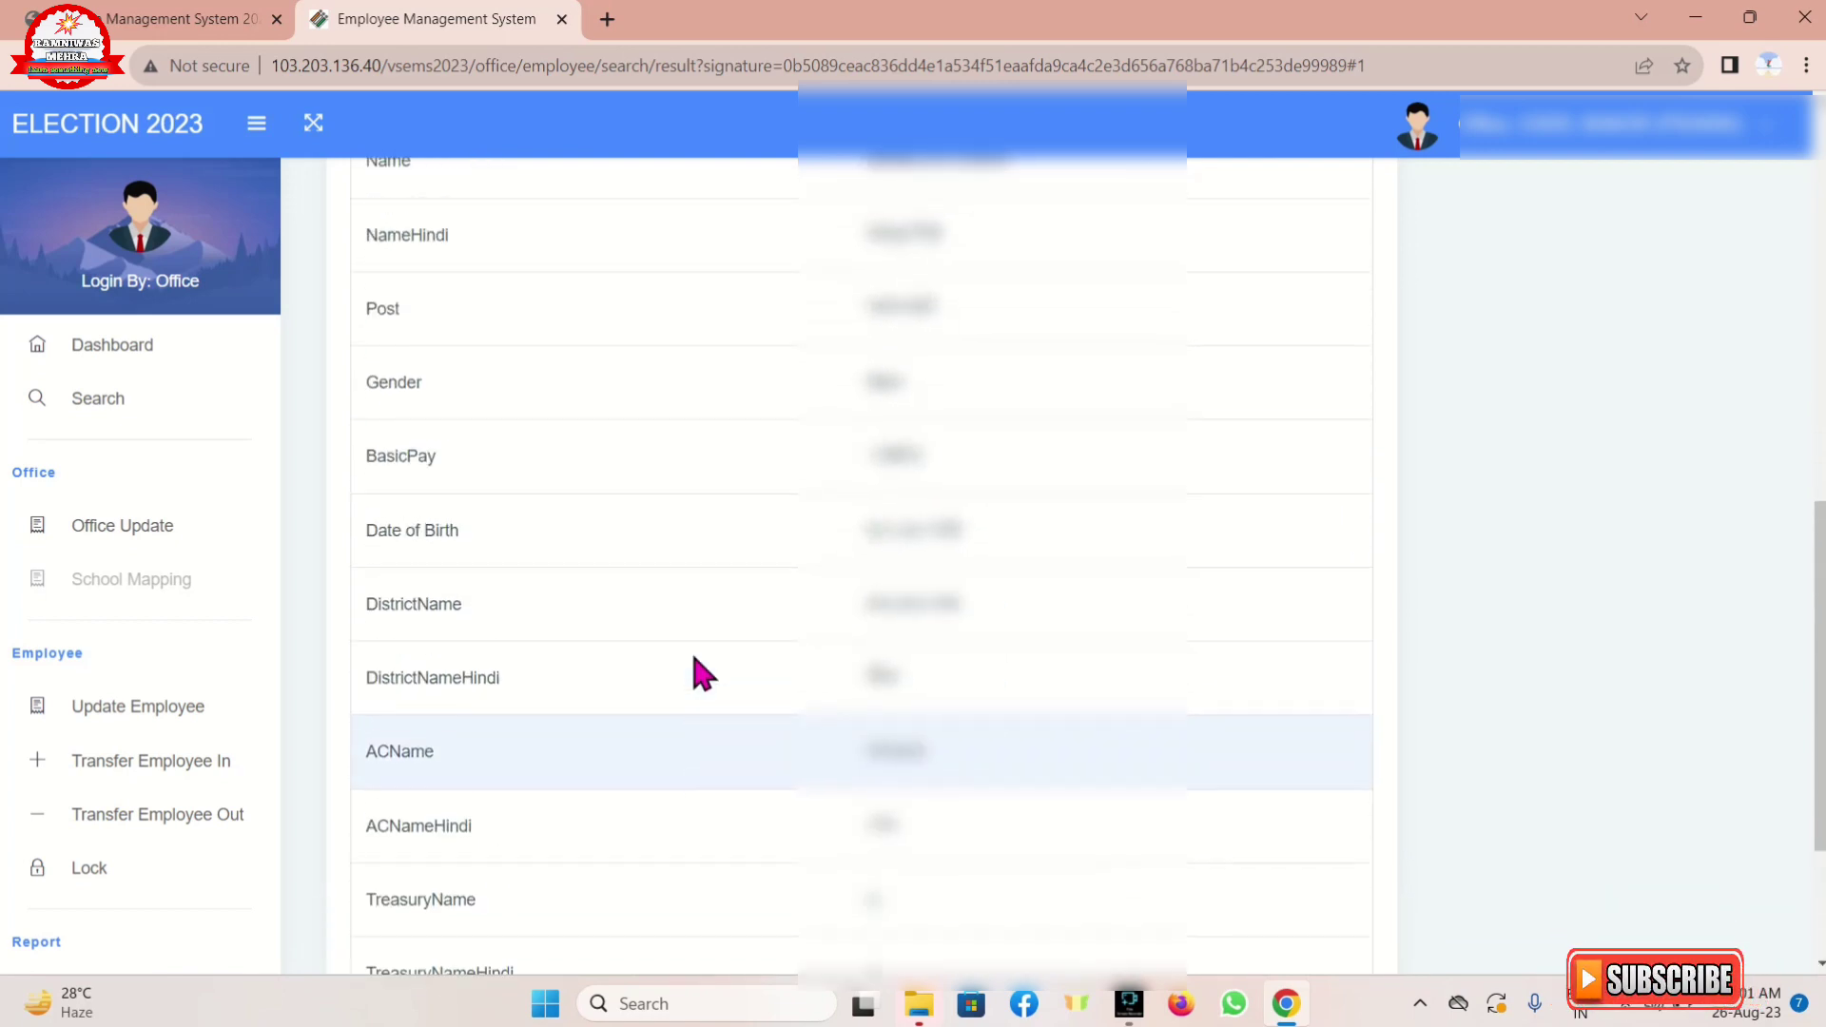
scroll(694, 665, "down", 7)
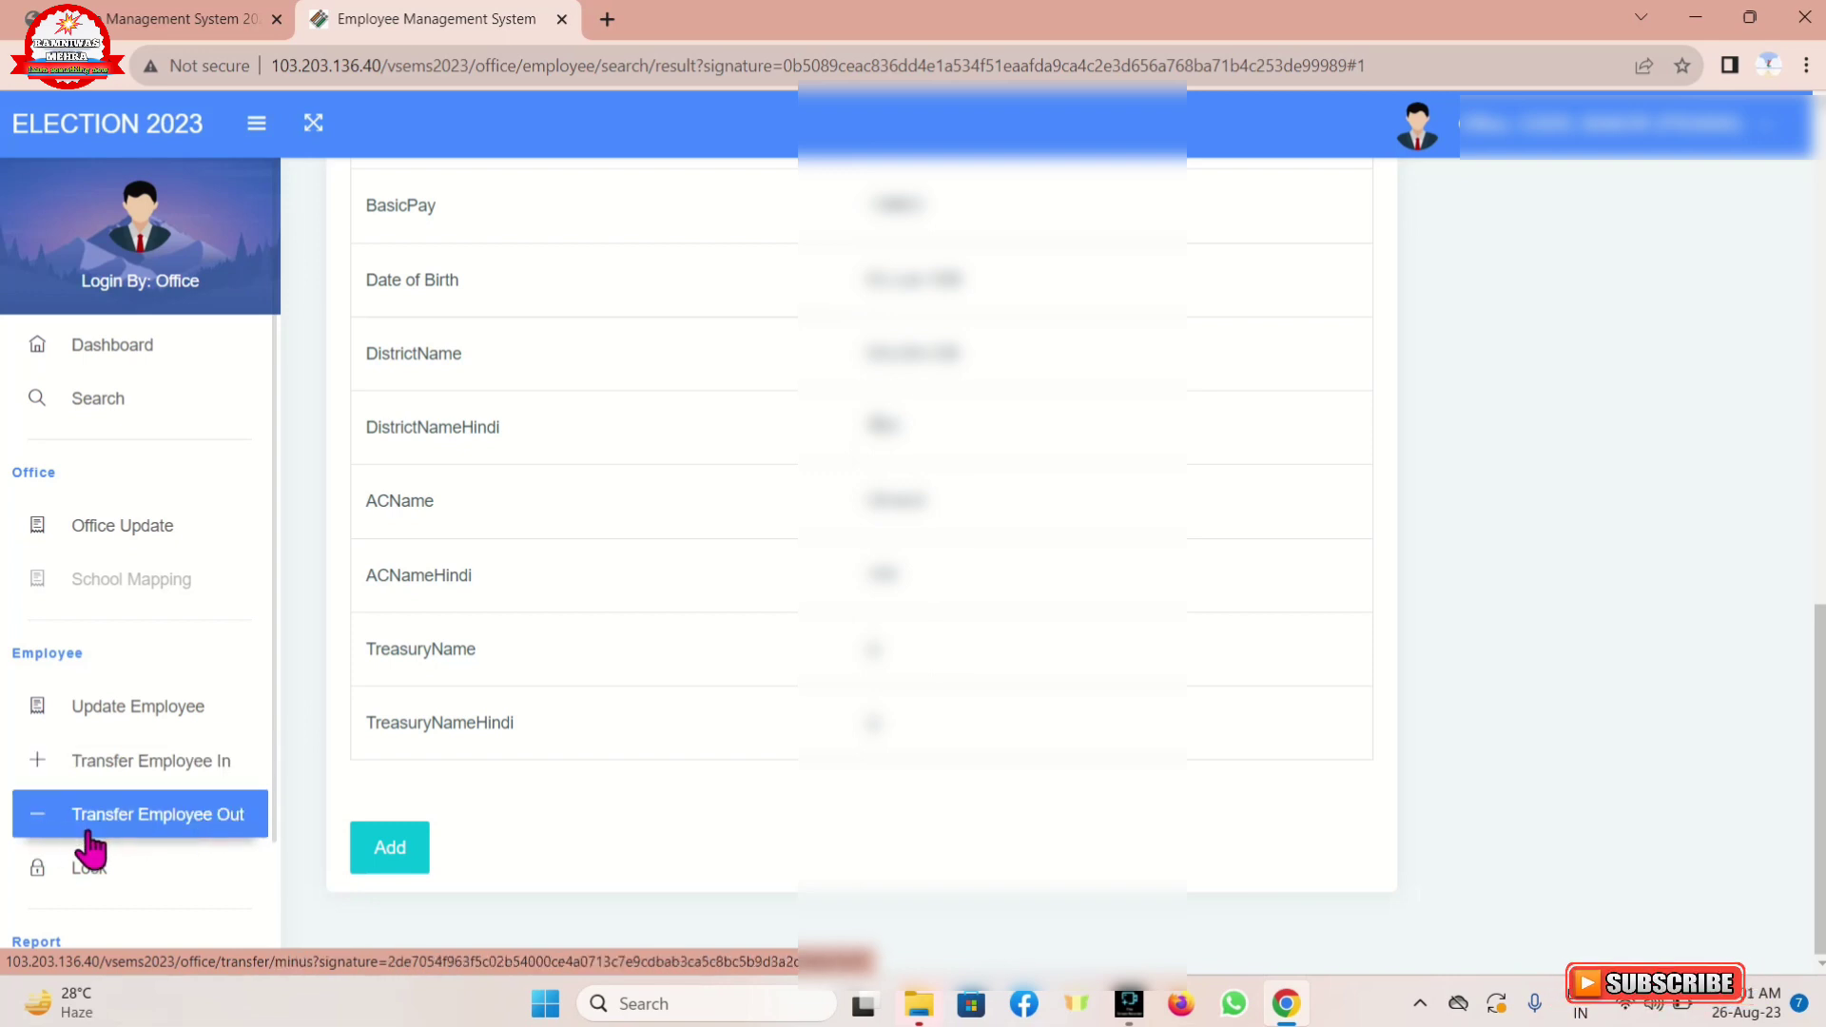
Open the Transfer Employee Out list and examine the transfer option for the first employee
left_click(146, 847)
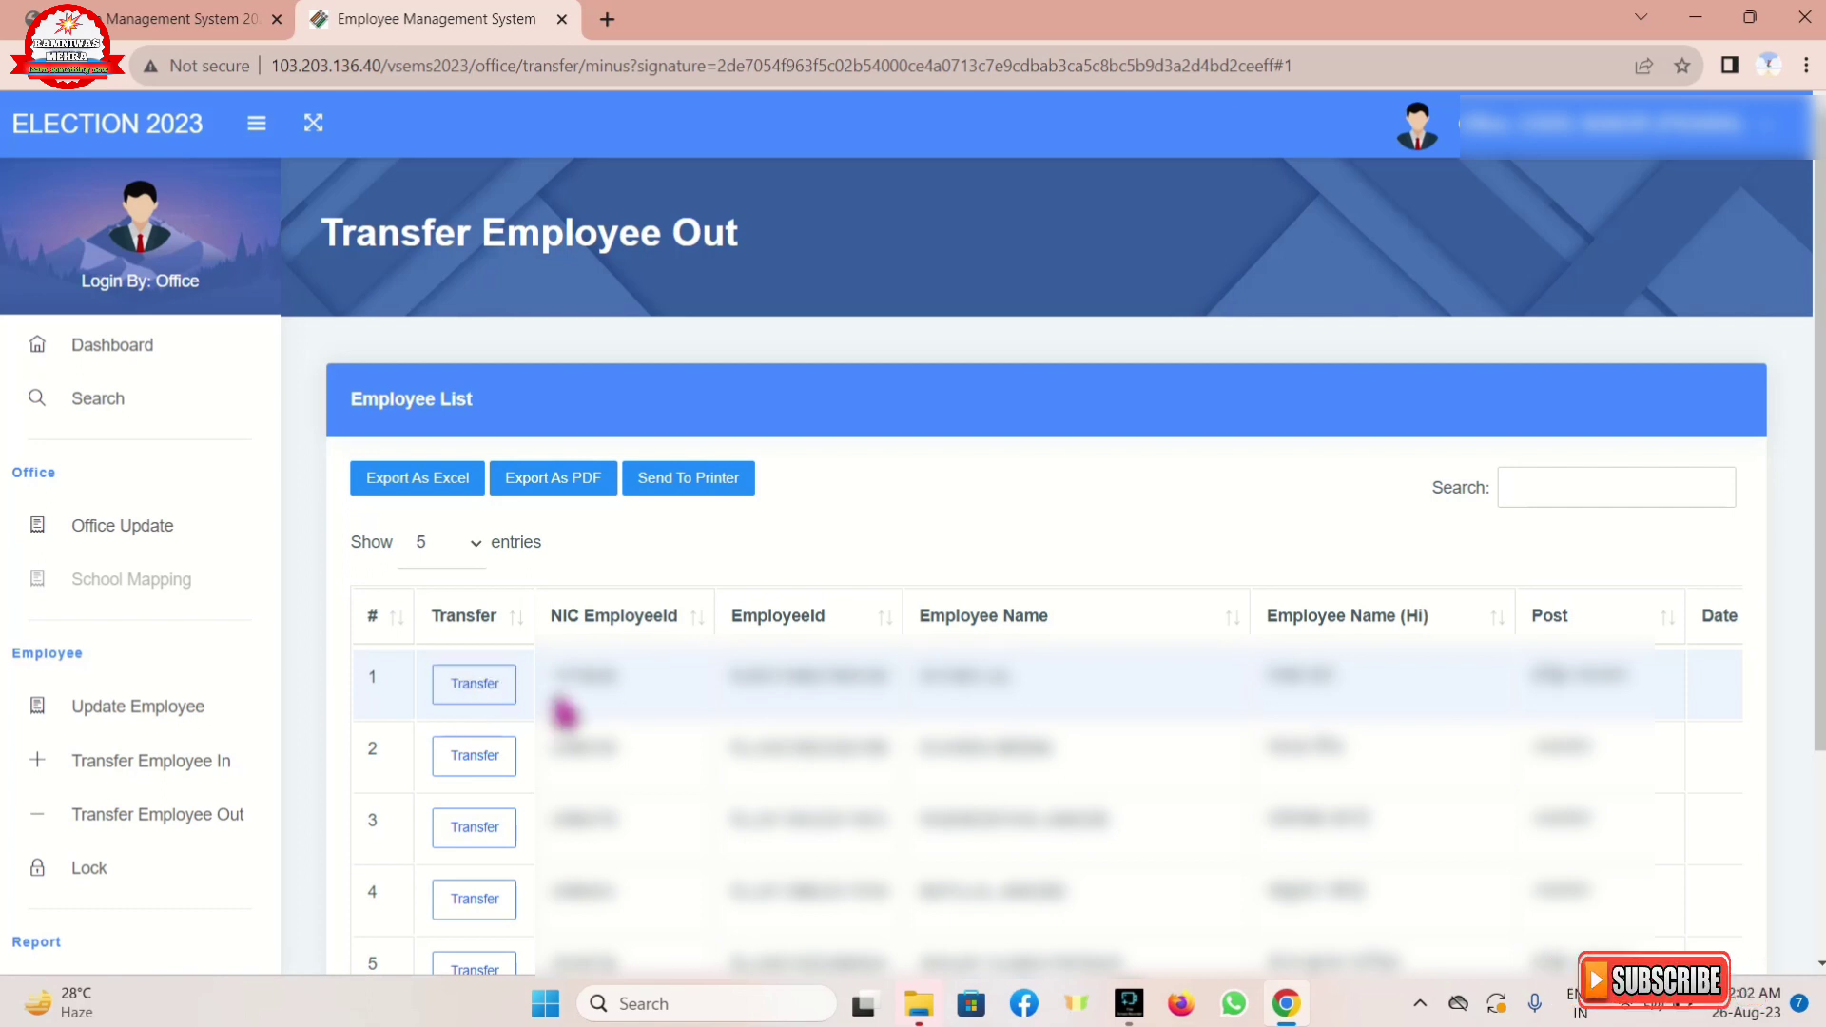
left_click(483, 670)
Open the office's employee report, review its entries through to the last row, and close the report
scroll(273, 625, "down", 2)
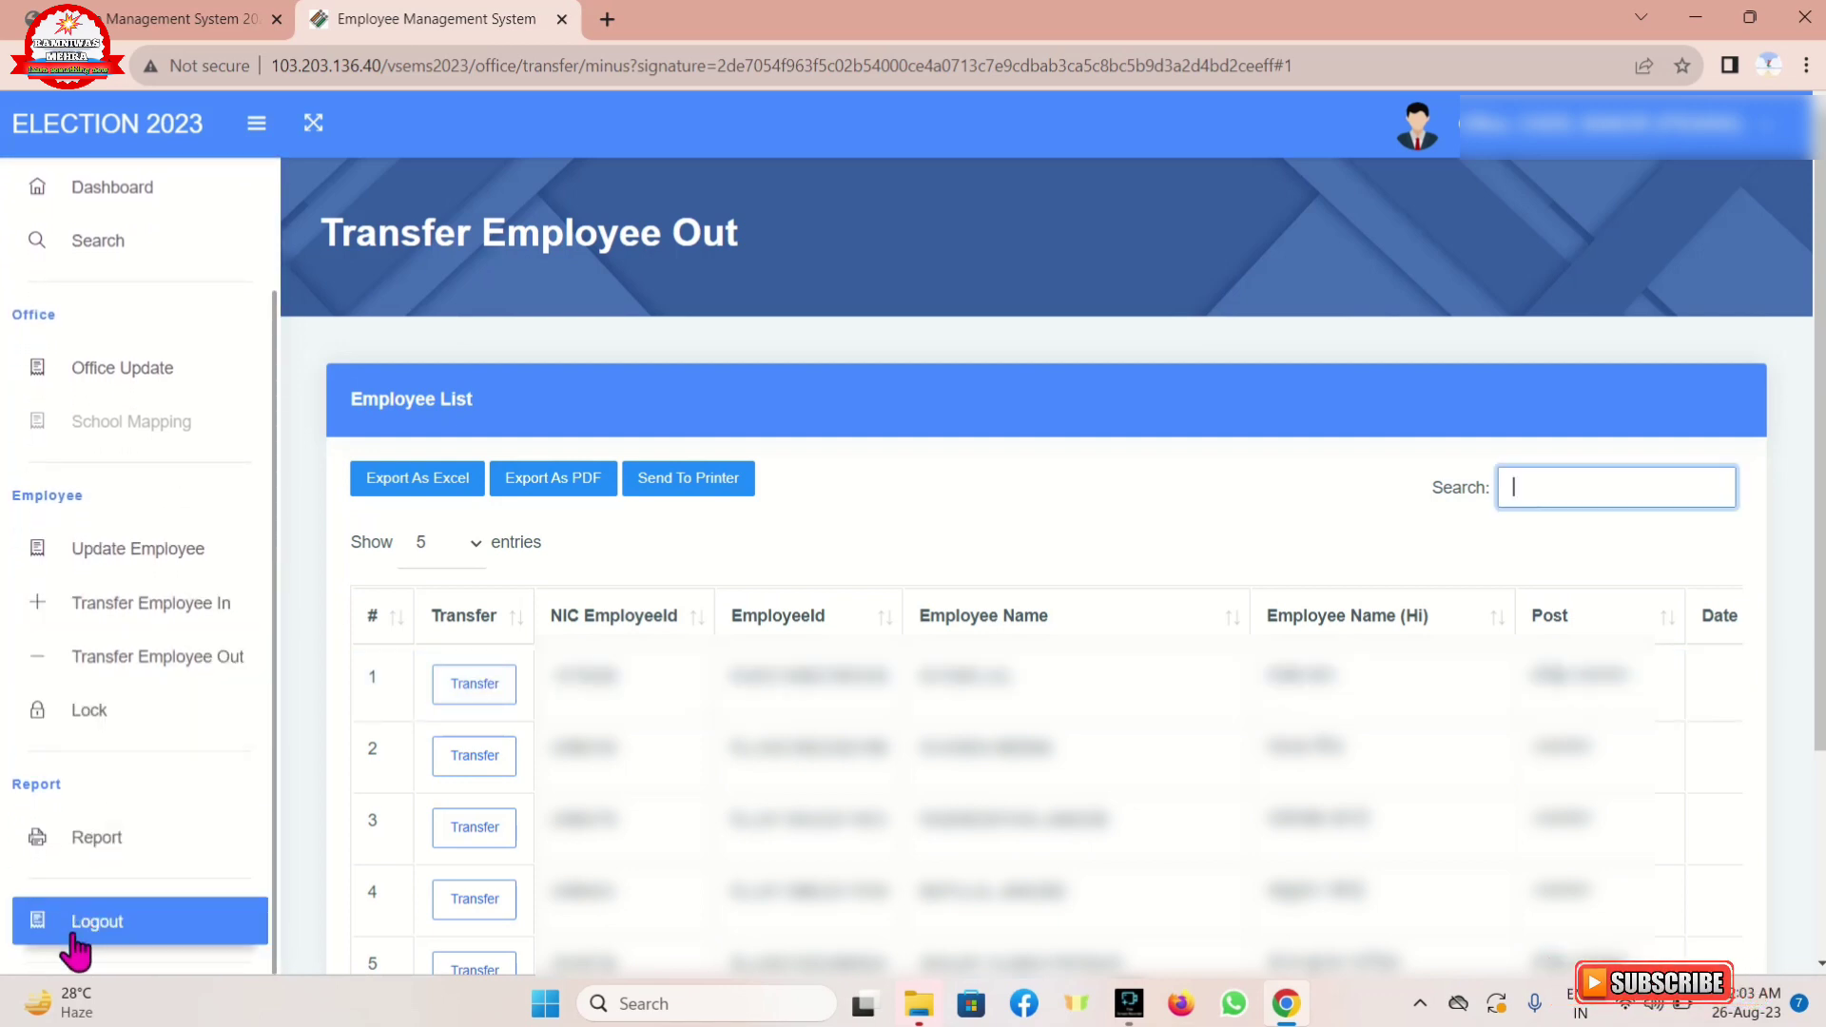
left_click(84, 856)
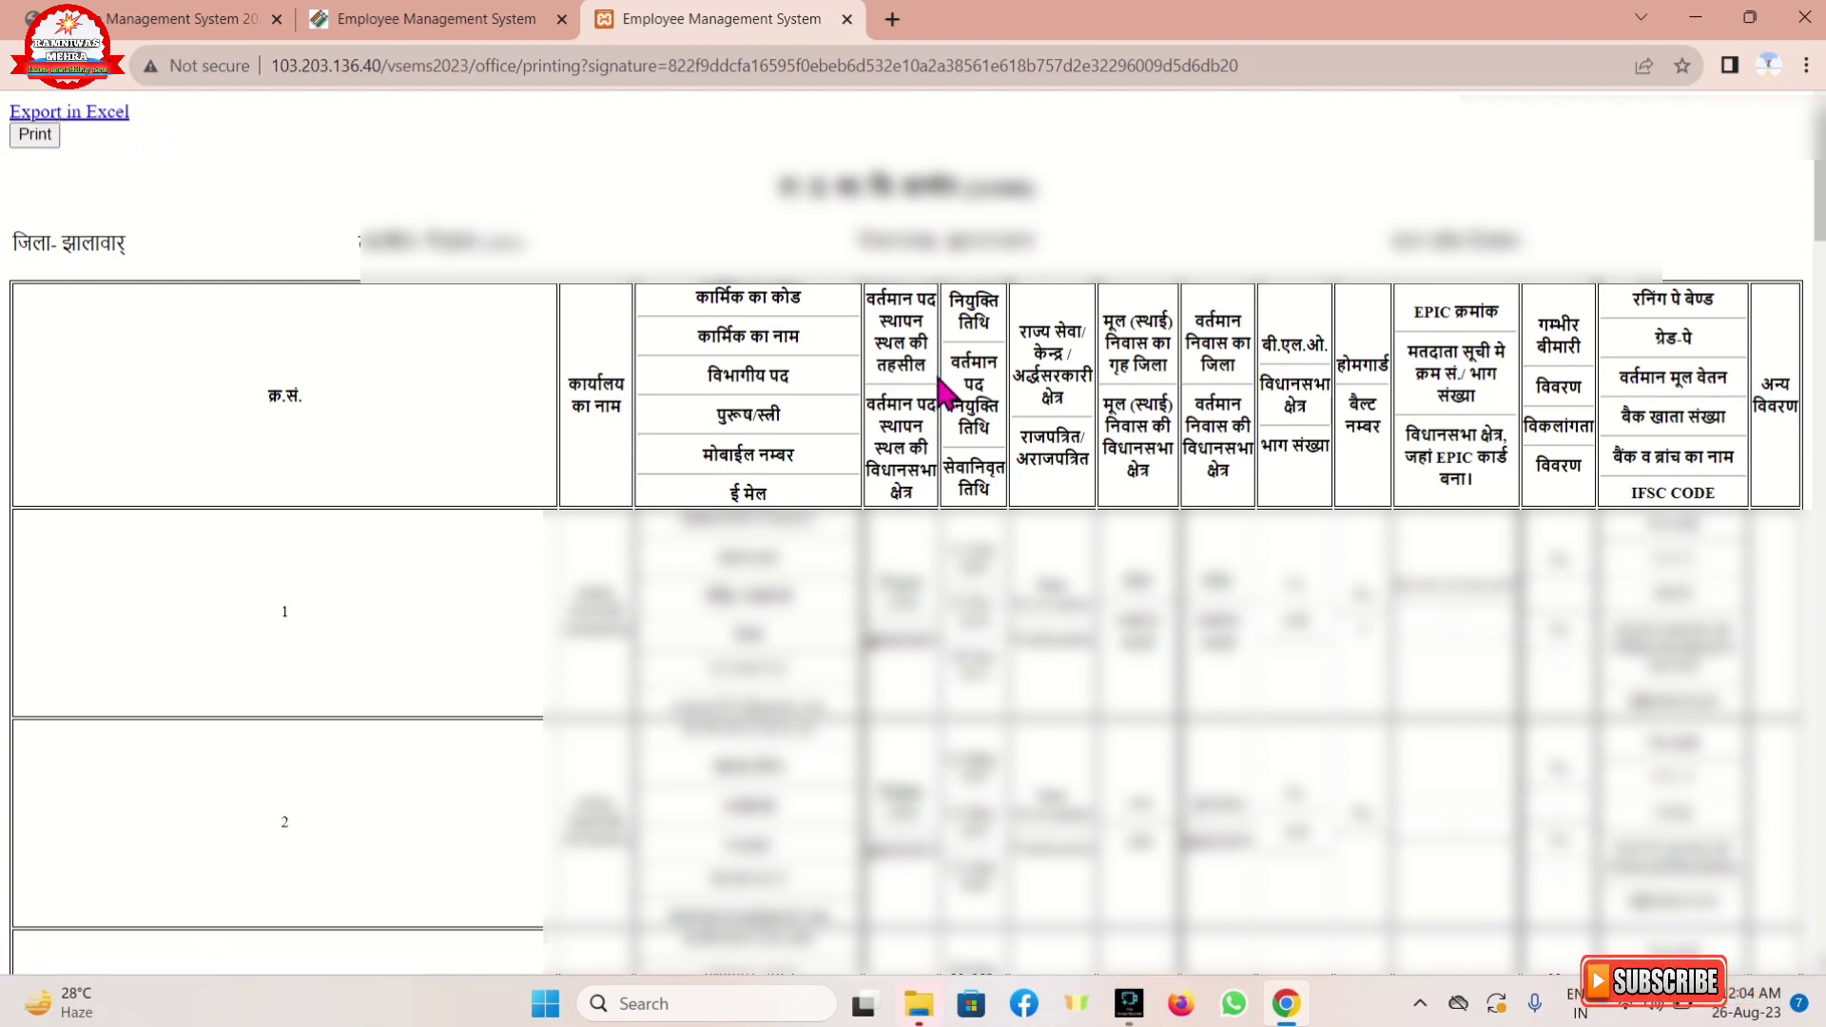
scroll(942, 390, "down", 7)
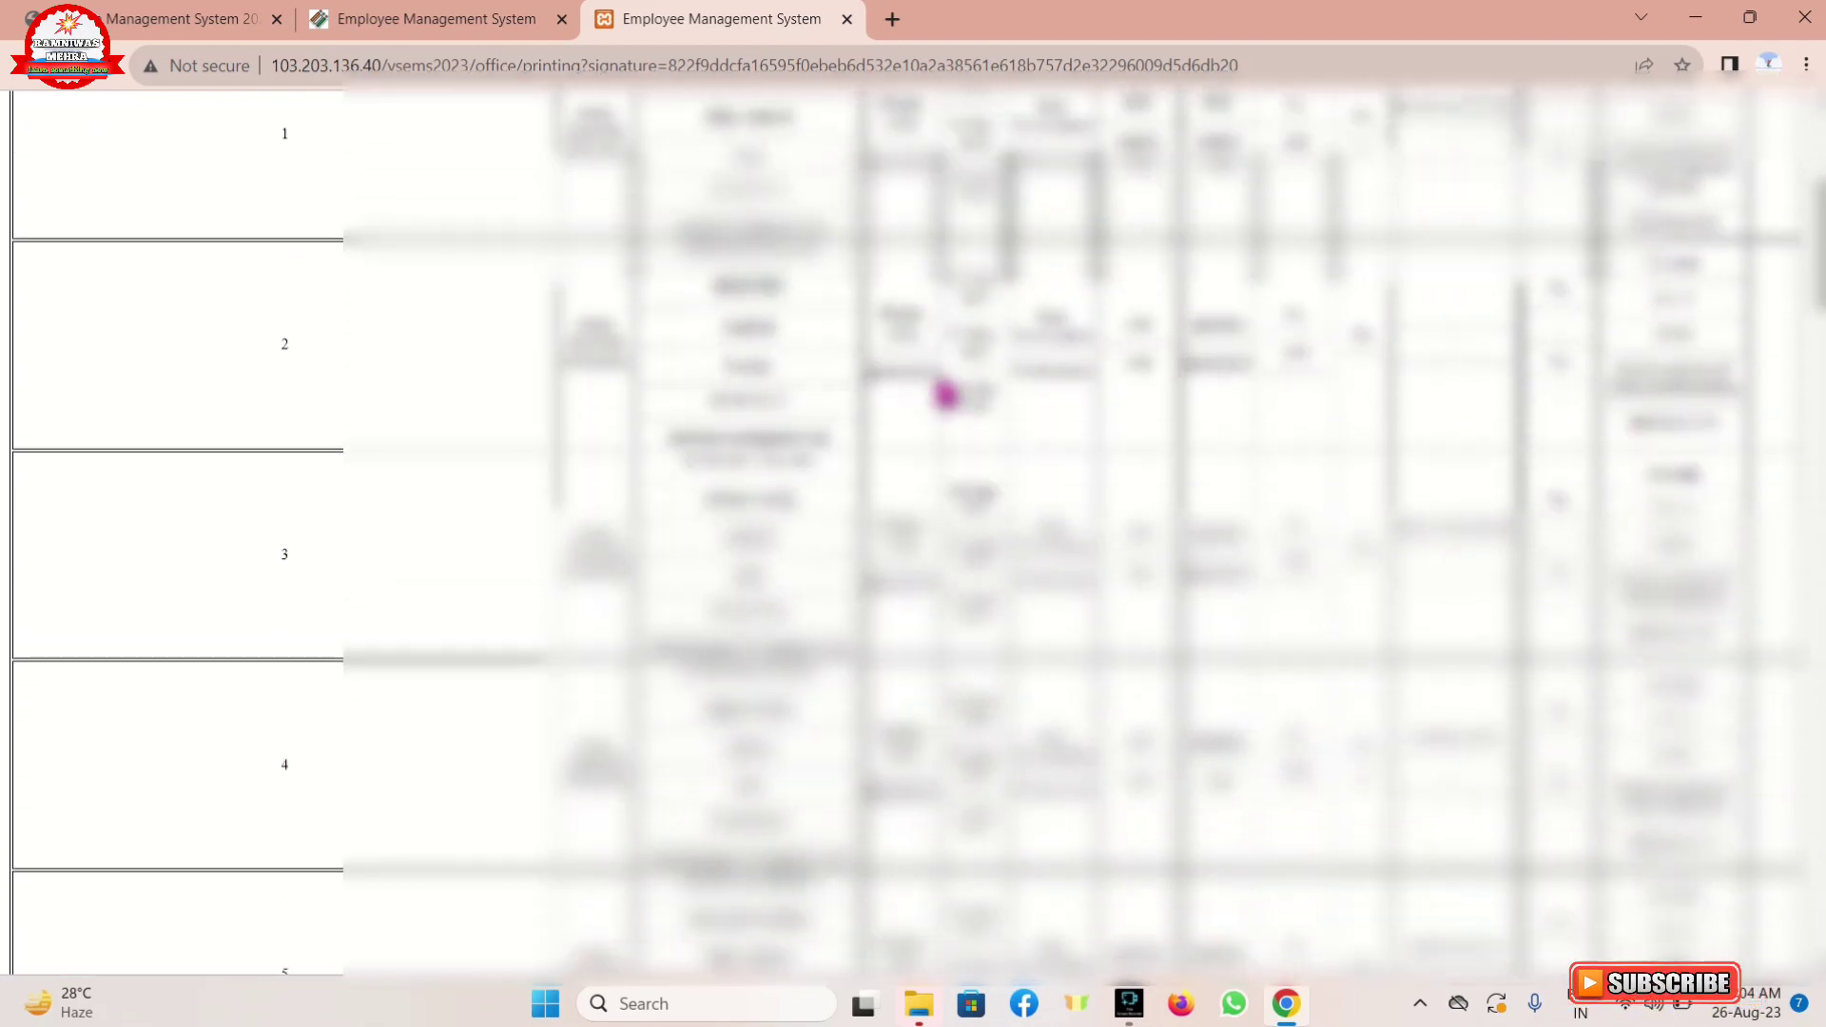
scroll(944, 392, "down", 15)
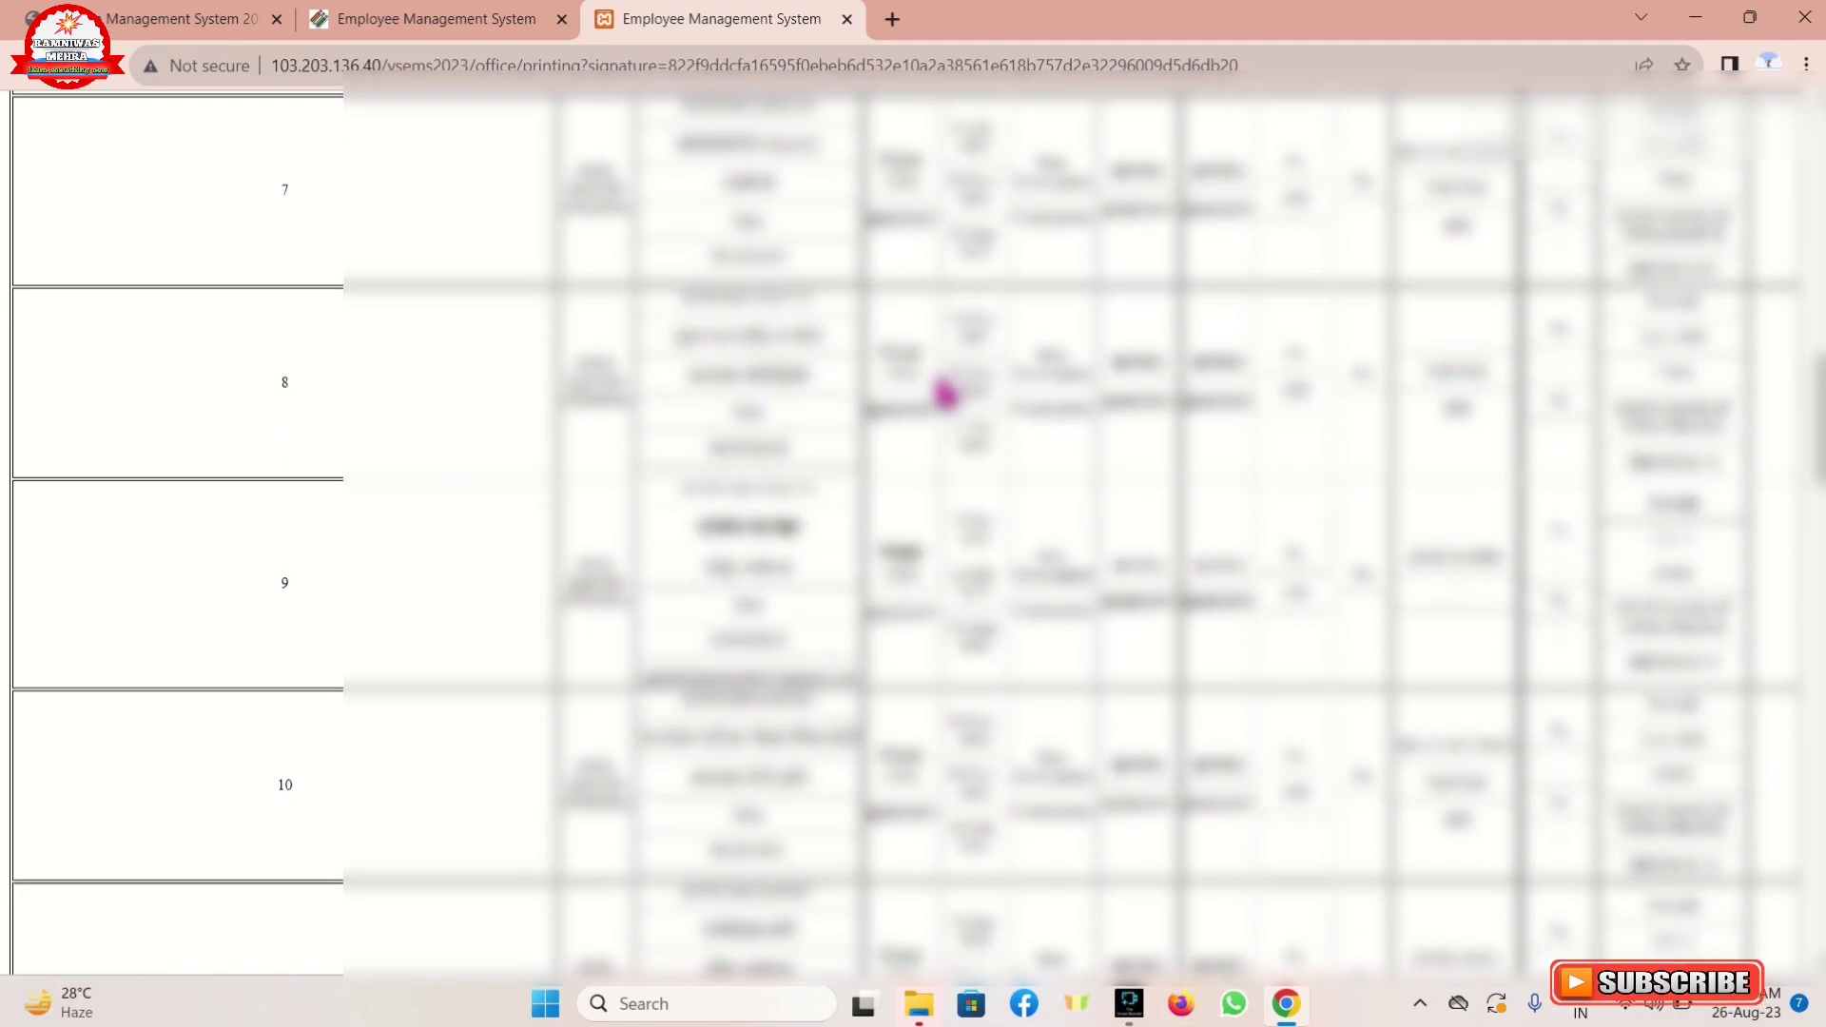
scroll(944, 393, "down", 17)
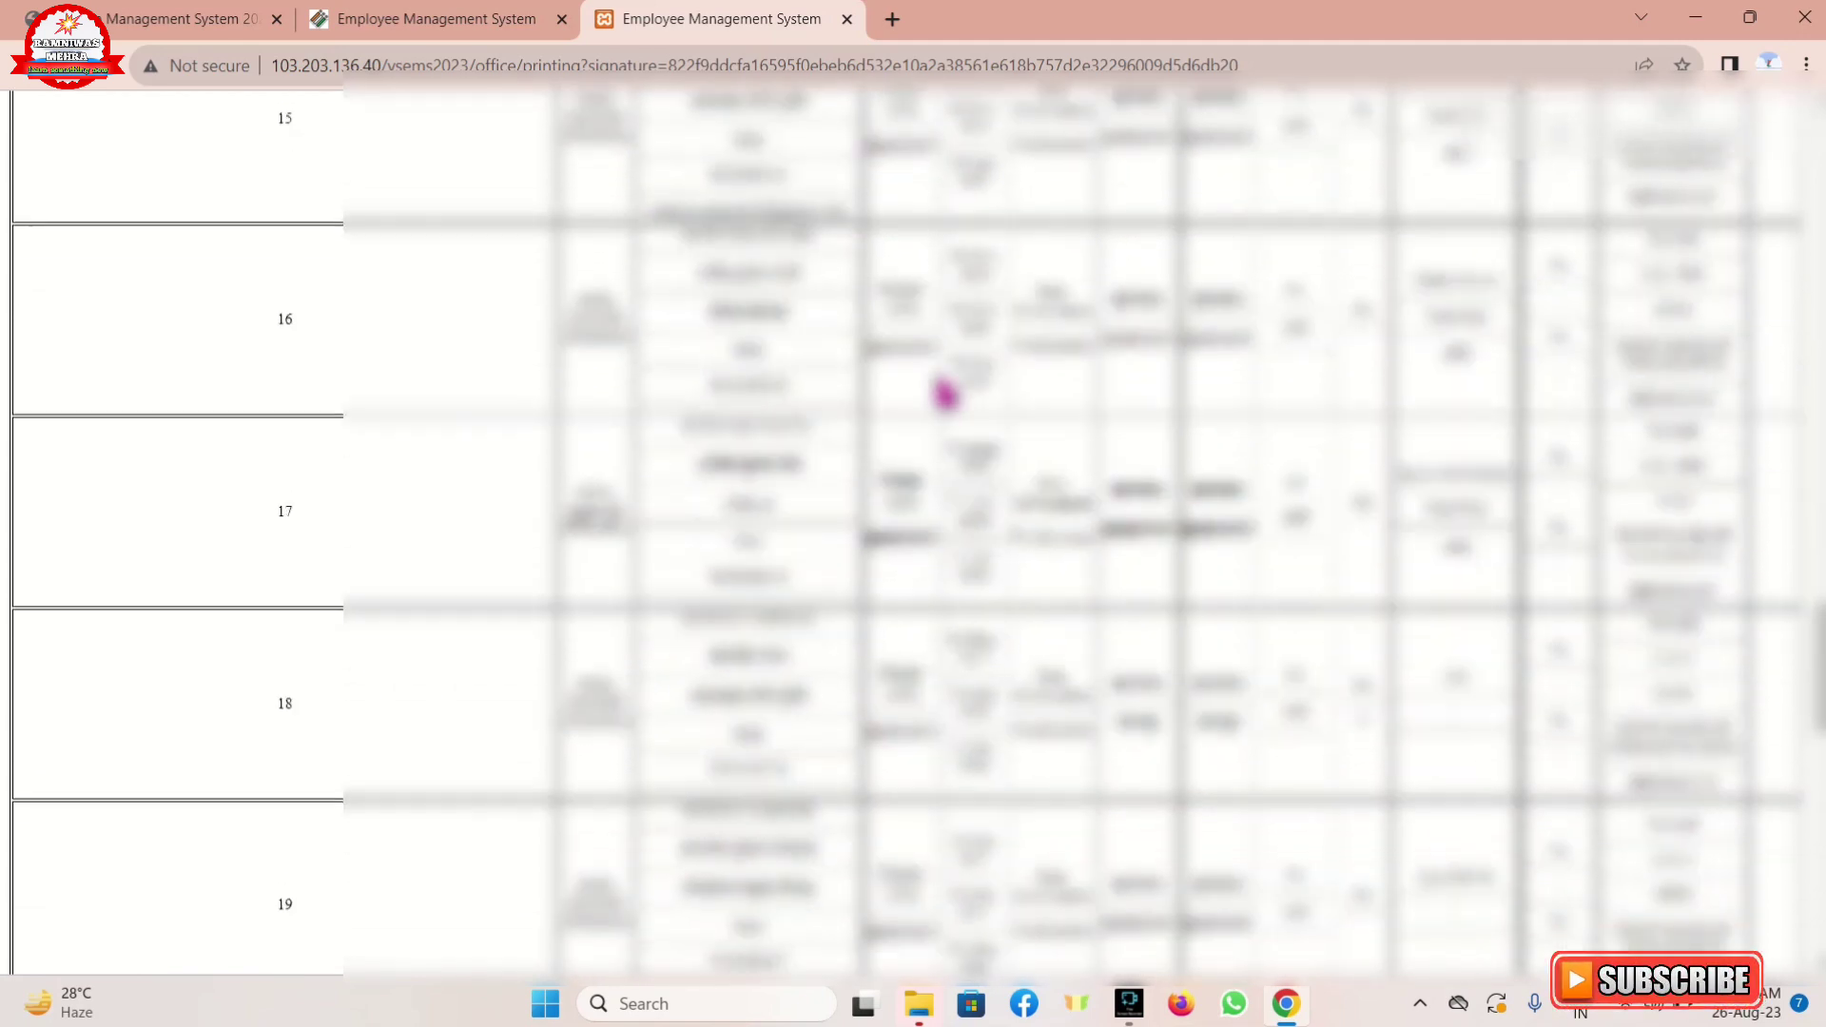
scroll(944, 393, "down", 13)
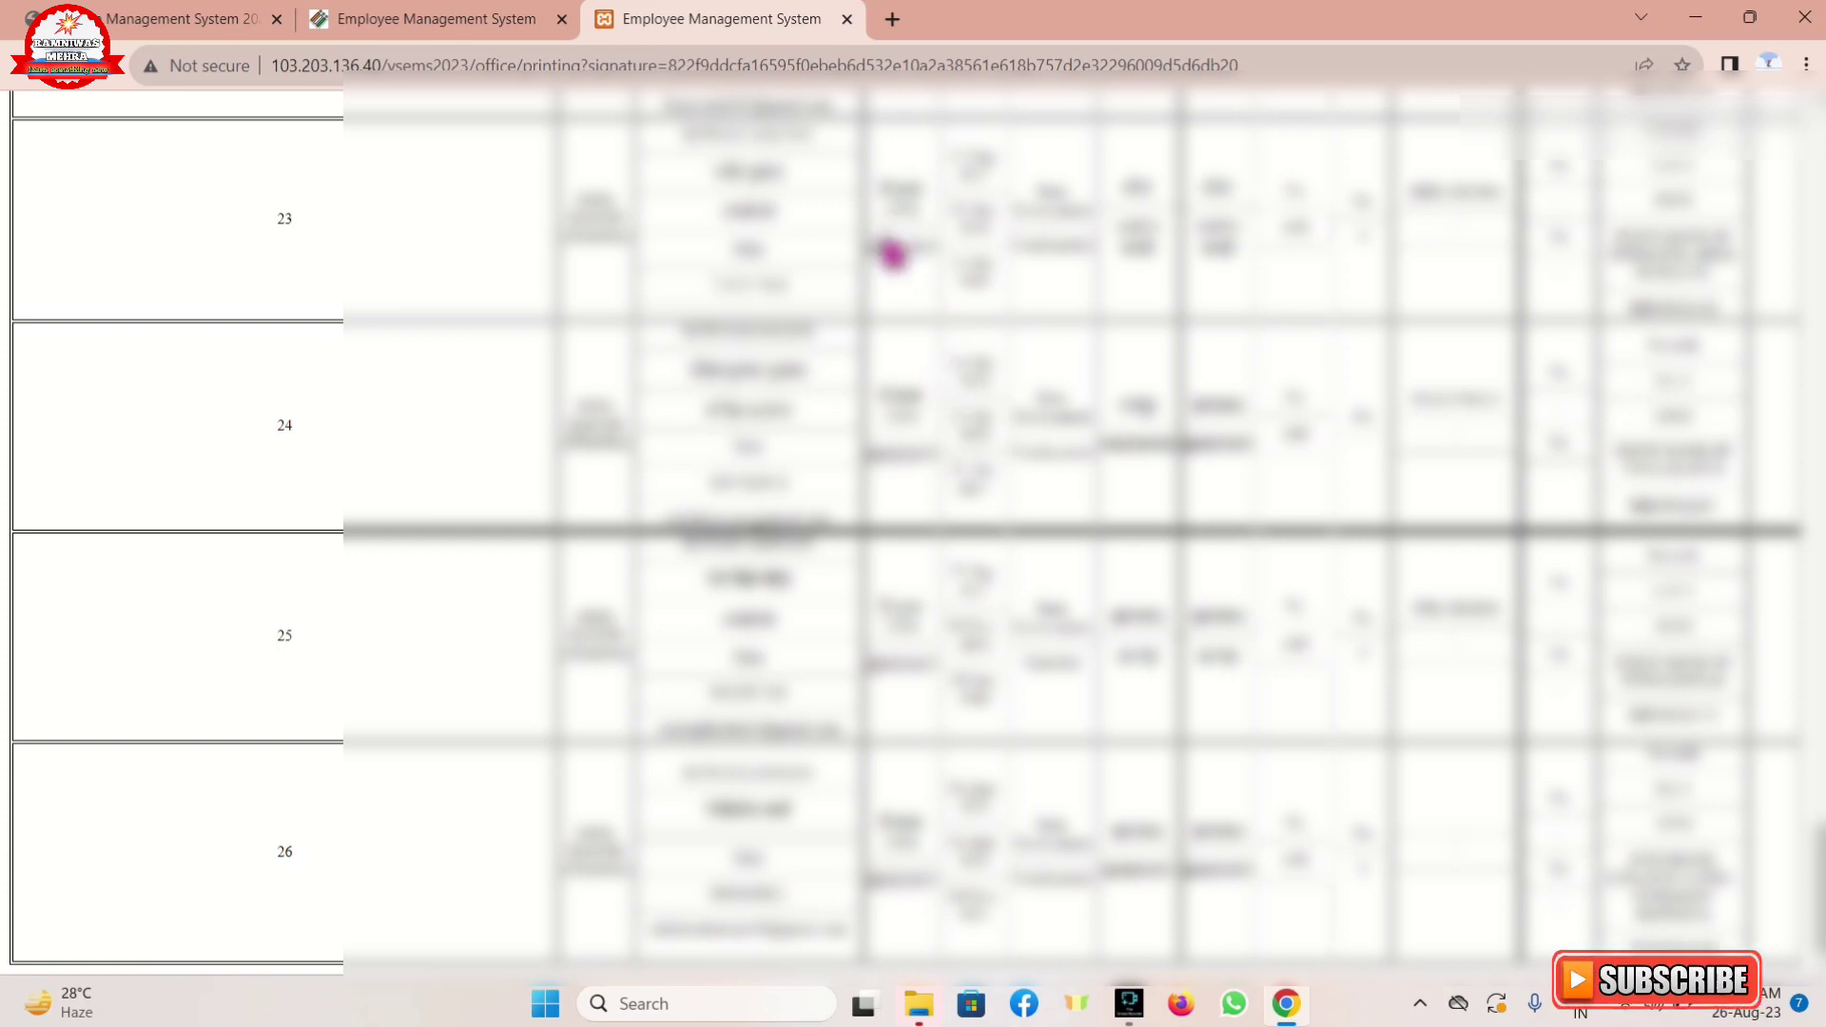
left_click(847, 19)
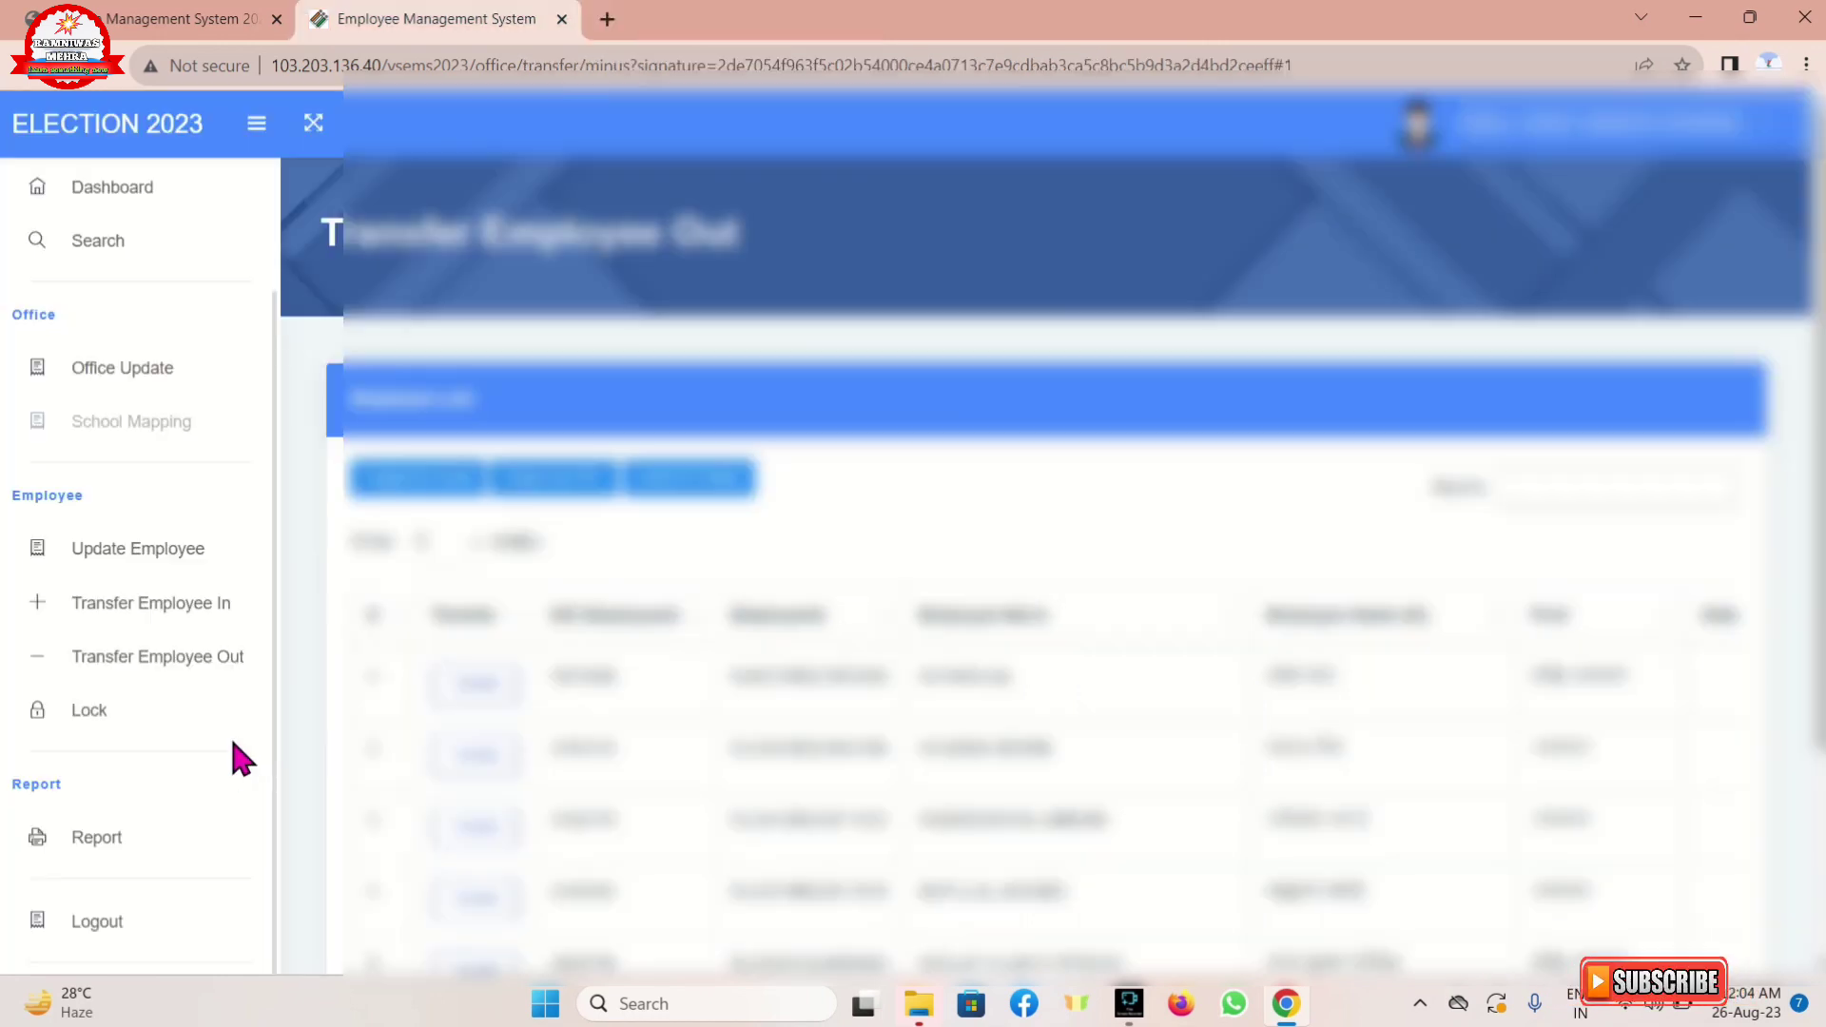